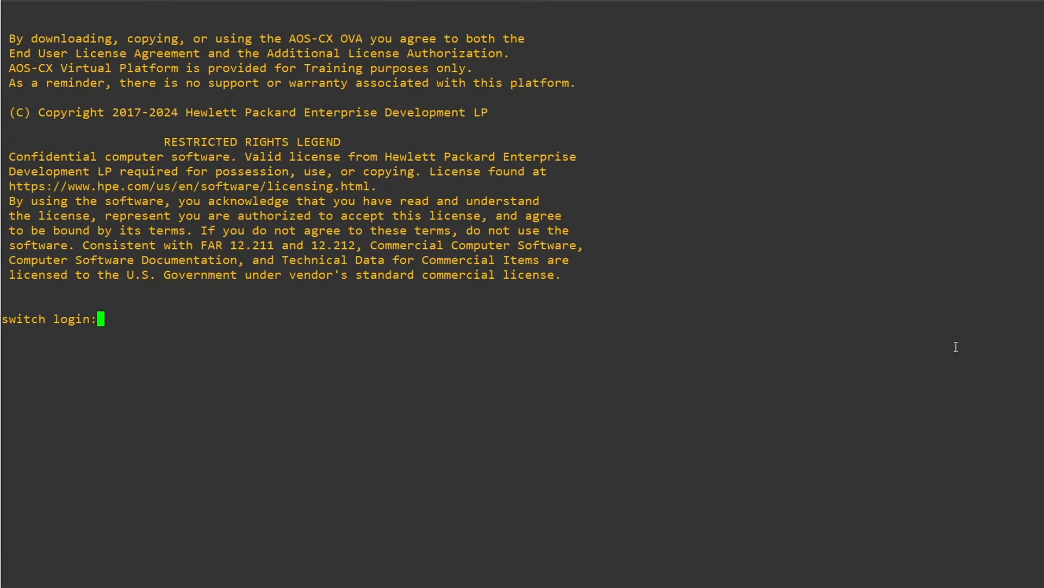
Log in to the switch as admin with a blank password, and set and confirm a new account password
text(admin)
key(Return)
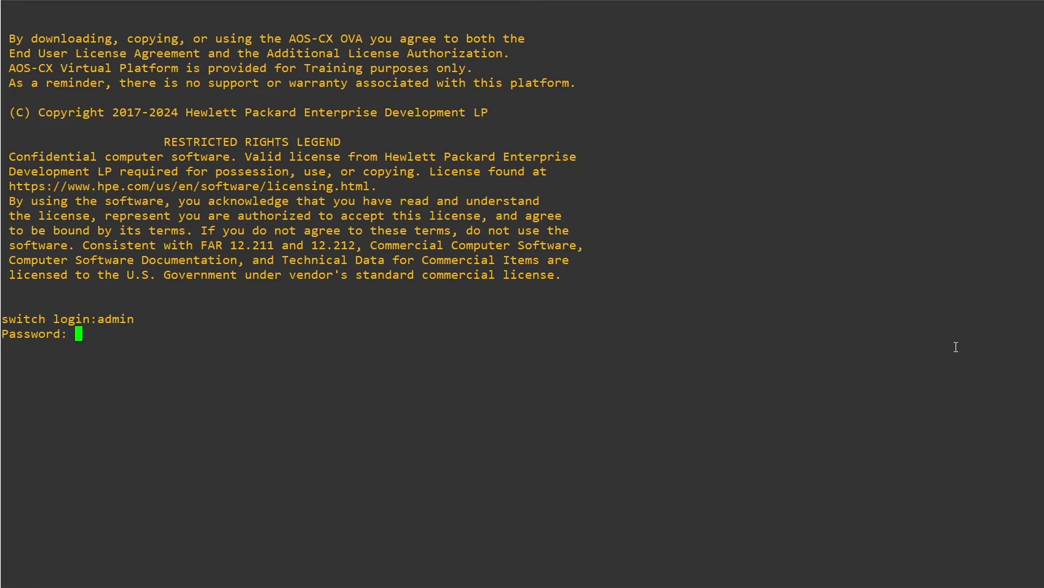
key(Return)
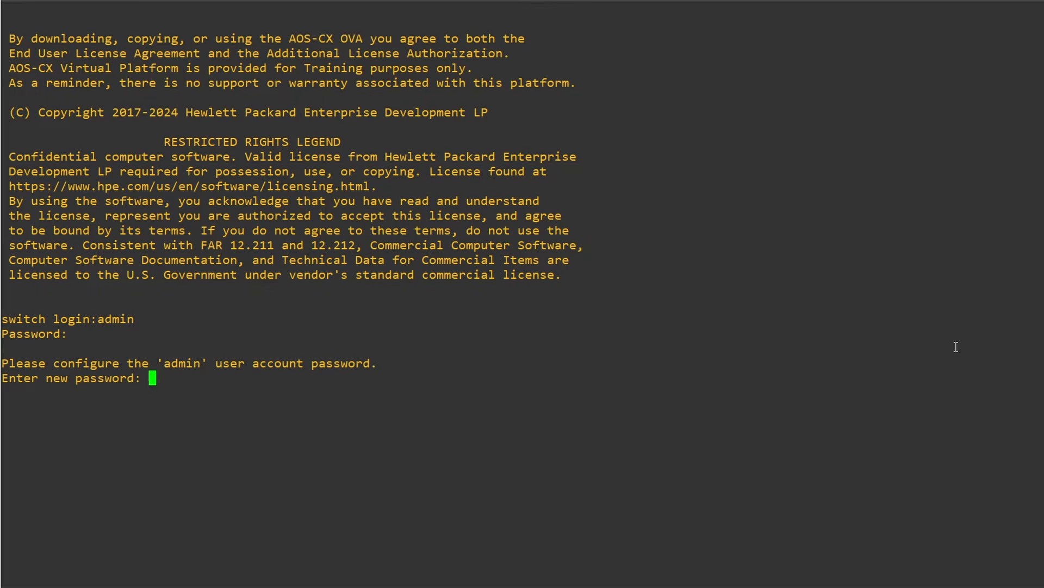
text(************)
key(Return)
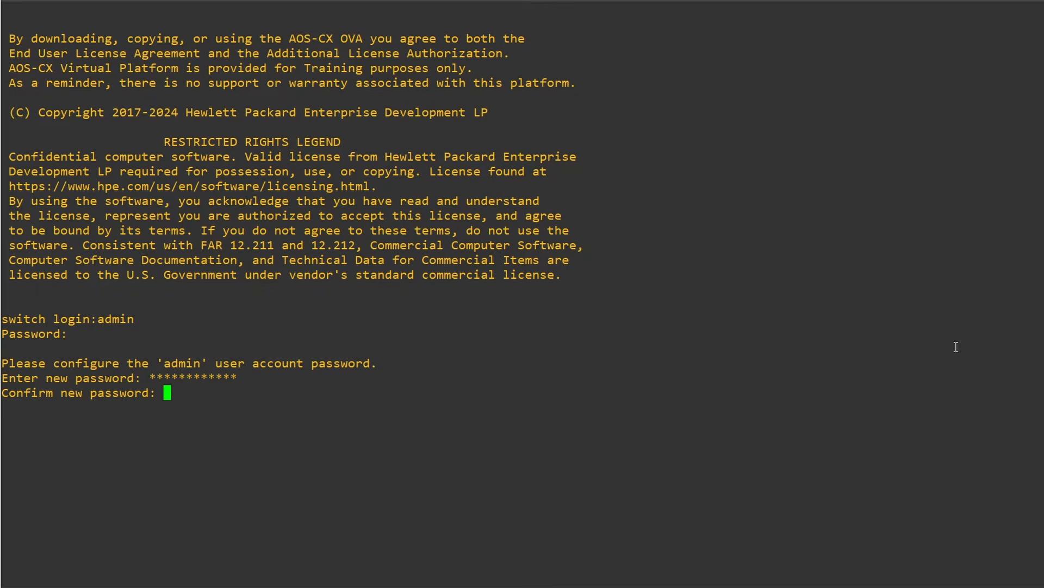
text(************)
key(Return)
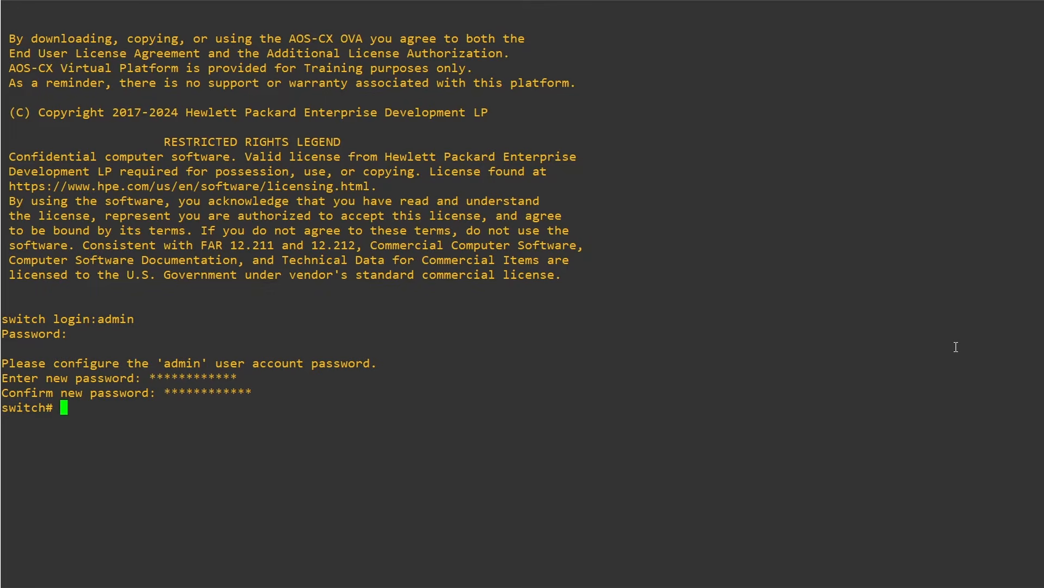
Display the switch's full running configuration and review its default management settings
text(sh run)
key(Return)
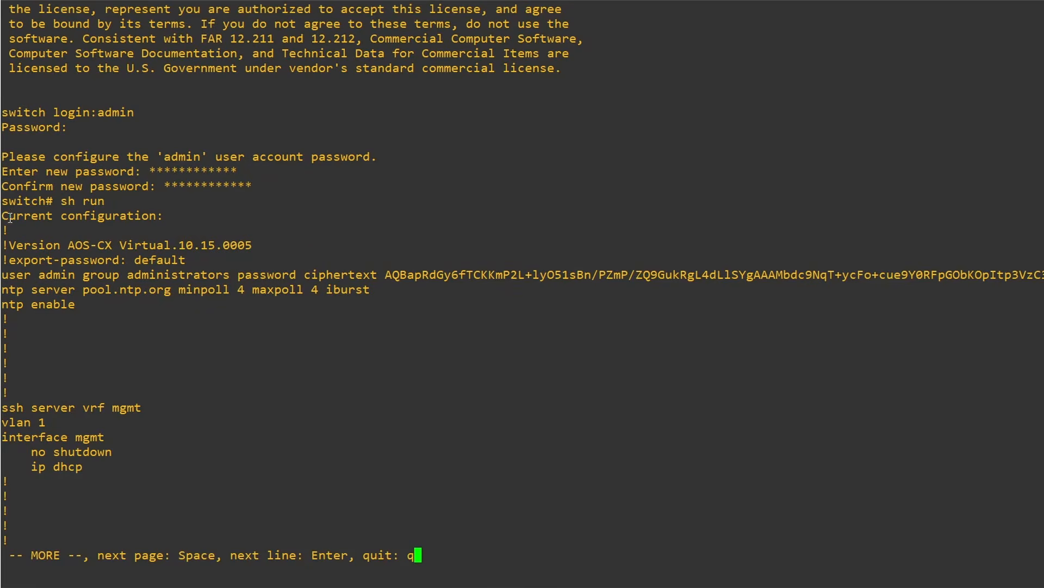
drag(5, 218, 167, 453)
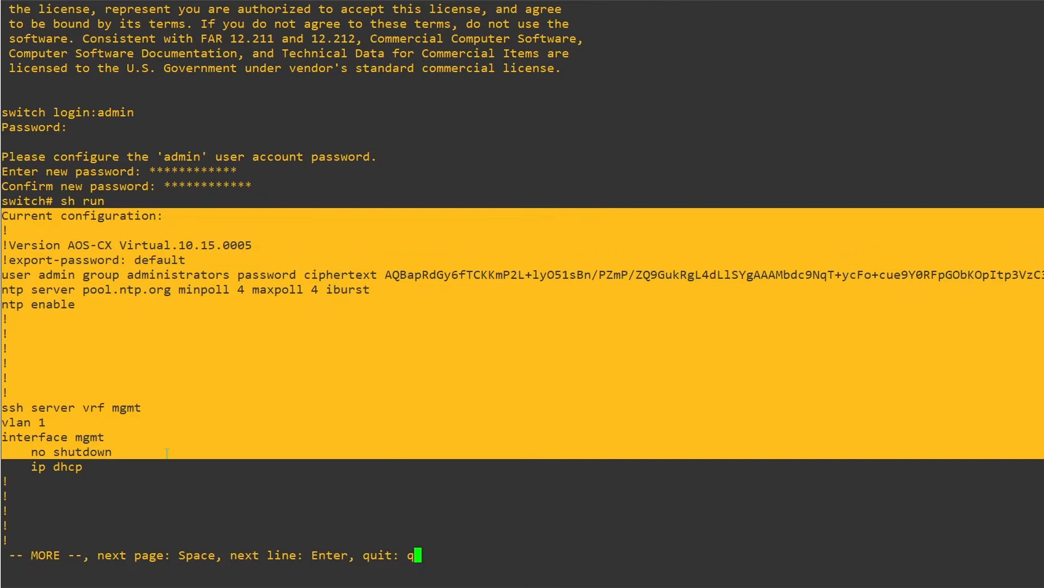
click(168, 455)
key(space)
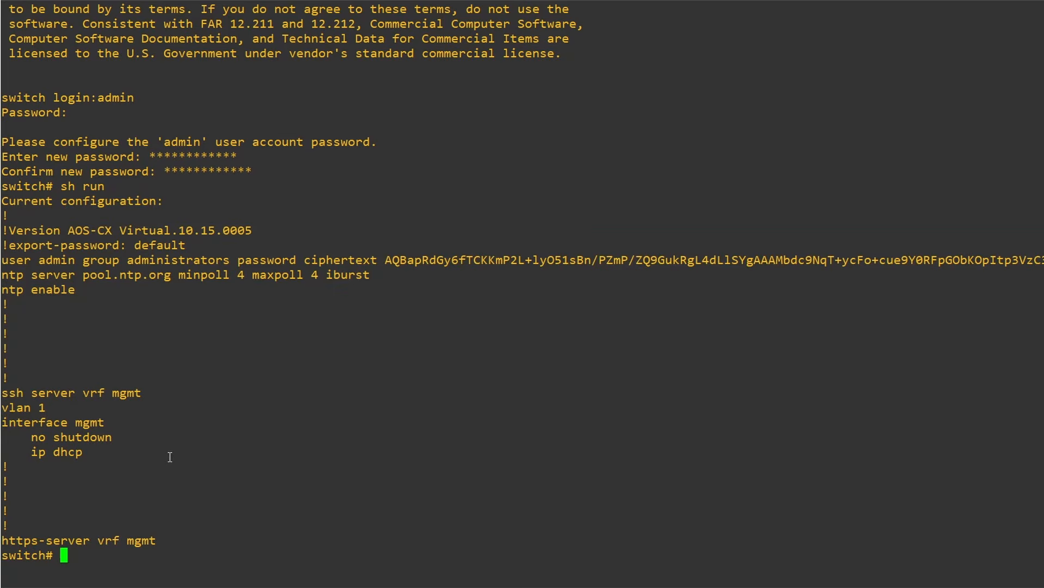
List the brief interface summary and check the ports' mode and status
text(show interface brief)
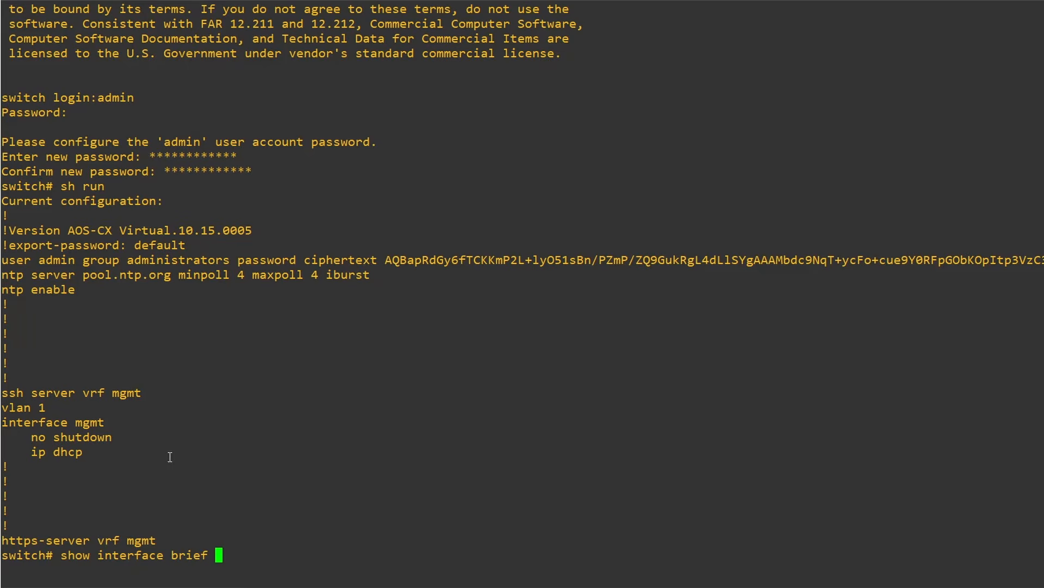
key(Return)
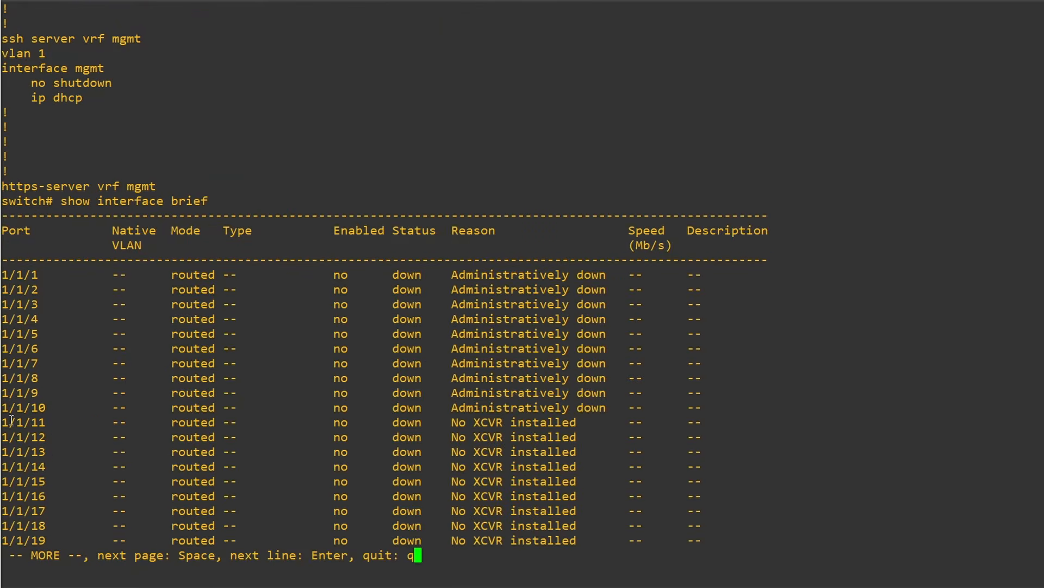
drag(164, 274, 215, 333)
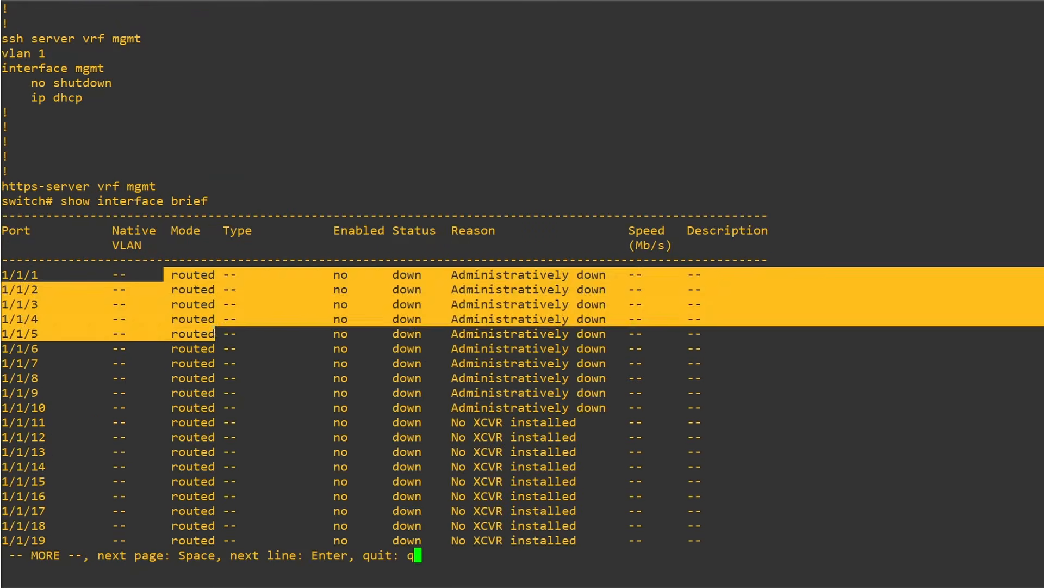
click(215, 331)
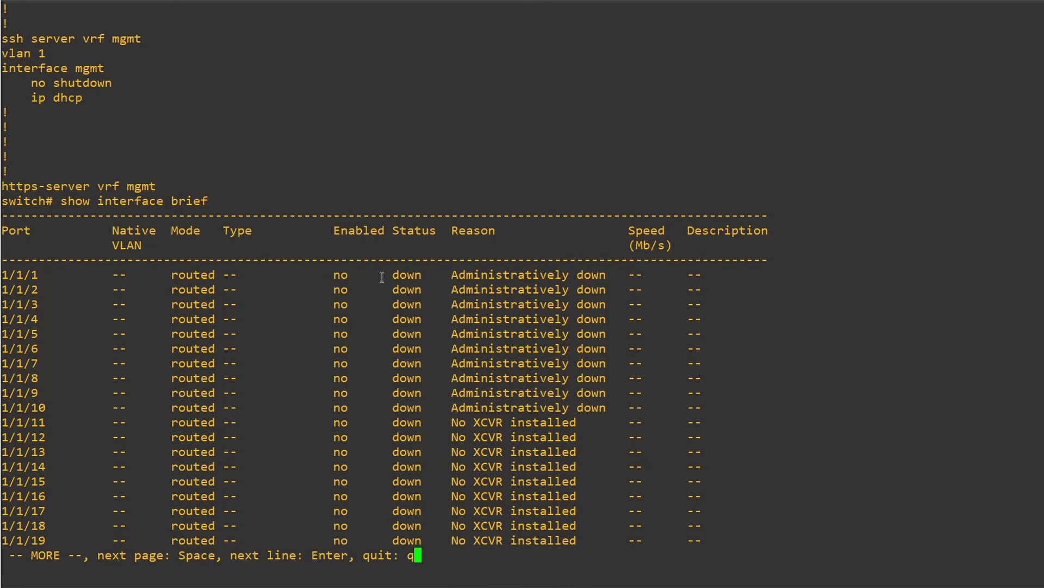
text(q)
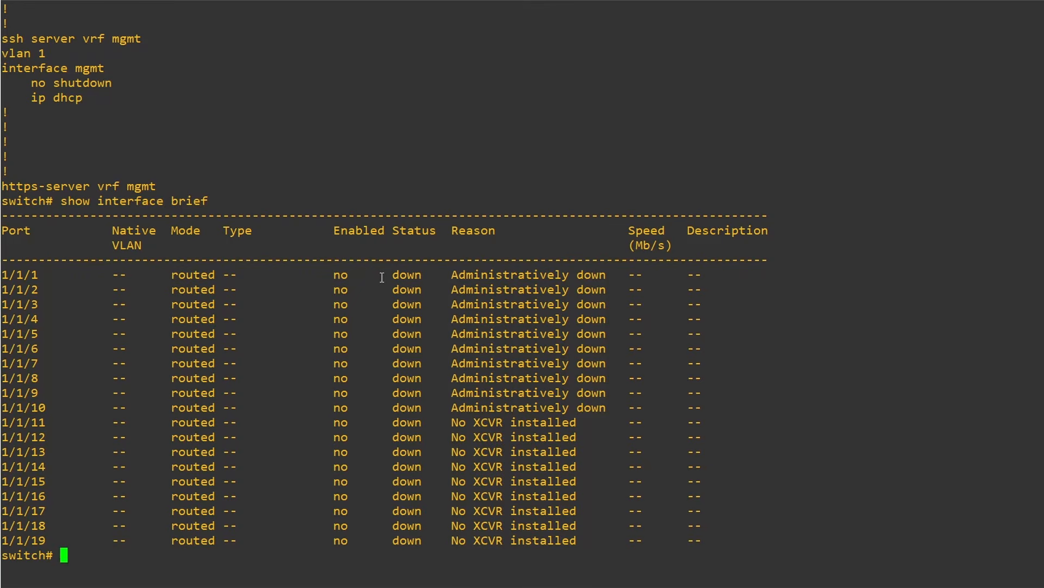
text(conf)
Enter configuration mode and disable routing on interfaces 1/1/1 through 1/1/52
key(Return)
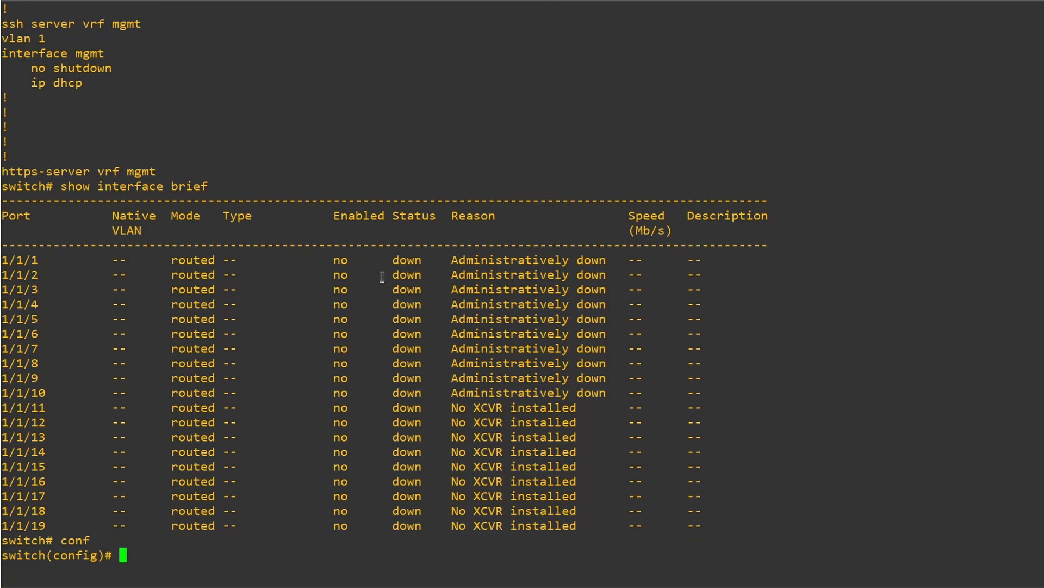
text(int 1/1/1-1/1/)
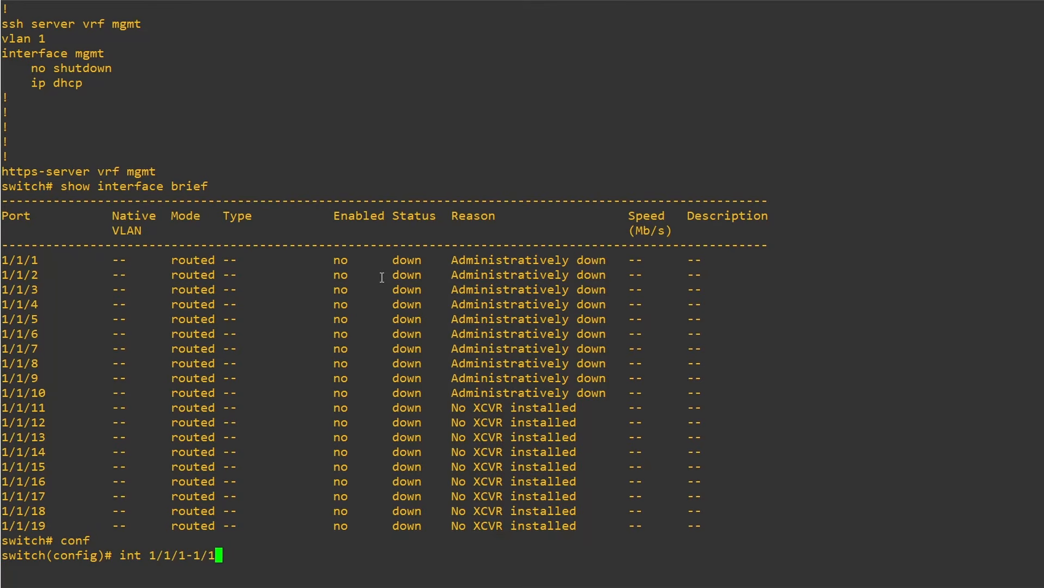
text(52)
key(Return)
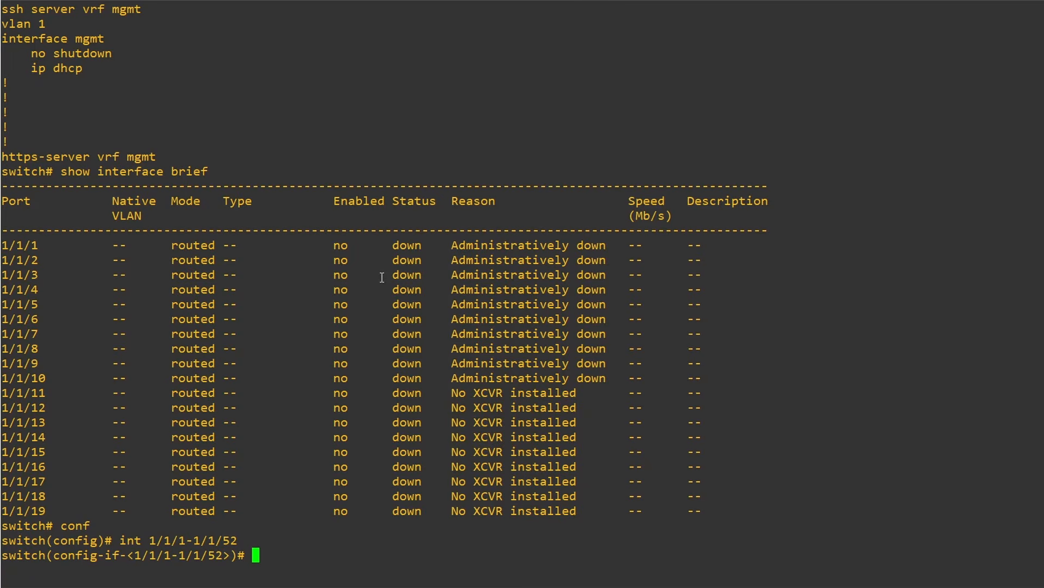
text(no routing)
key(Return)
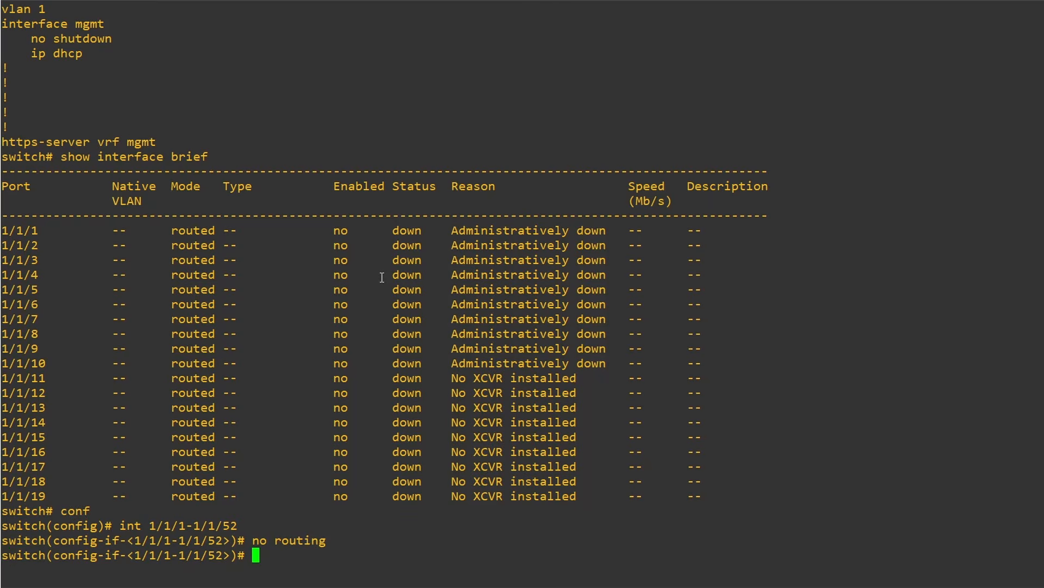
Bring up the selected interface range with no shutdown and return to global configuration mode
text(no shutdown)
key(Return)
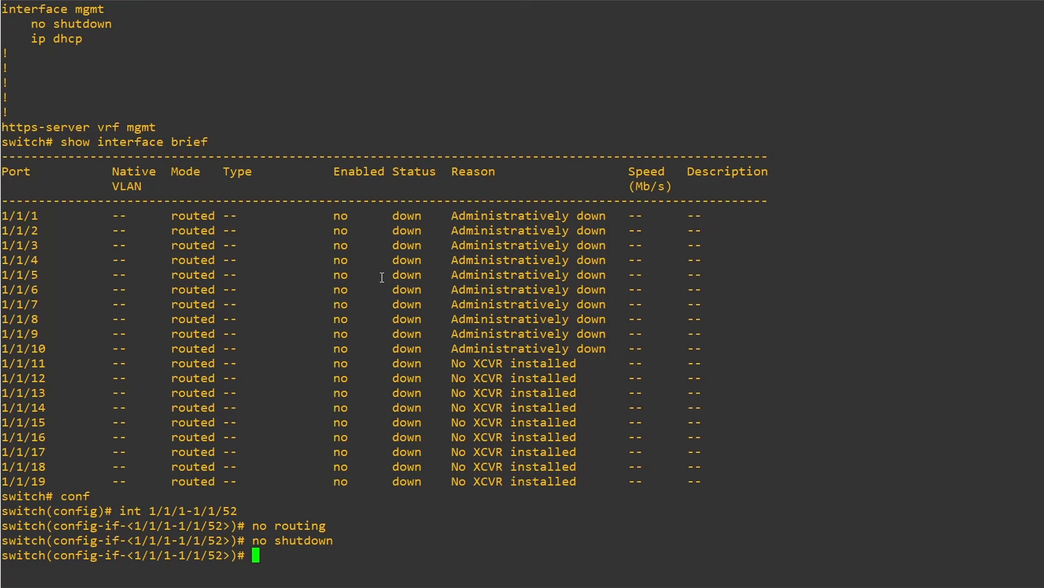
text(exit)
key(Return)
Display the running configuration again from configuration mode to check the interface settings
text(no shutdown)
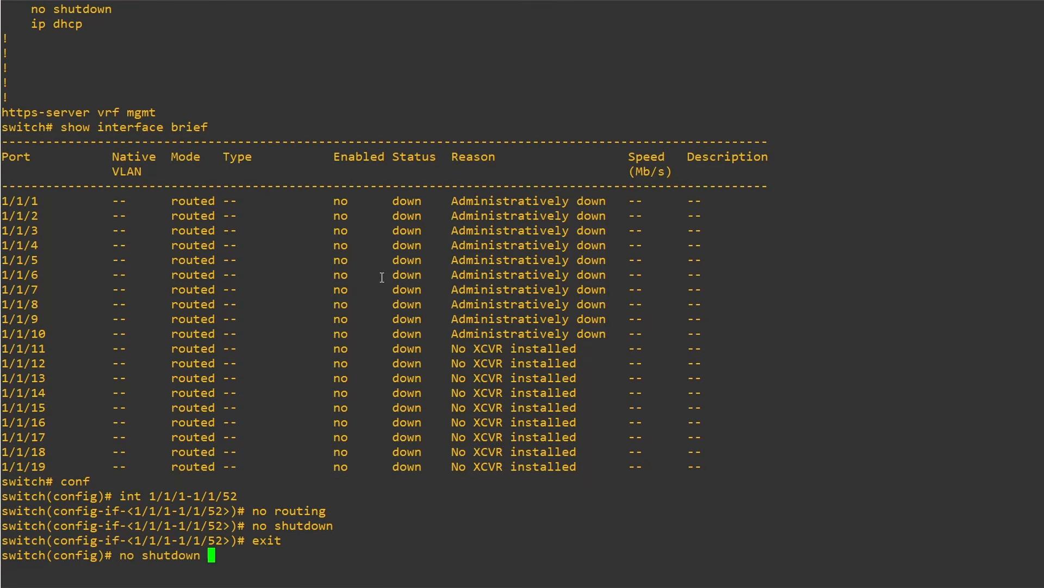
key(Up)
key(Up)
key(Up)
key(Up)
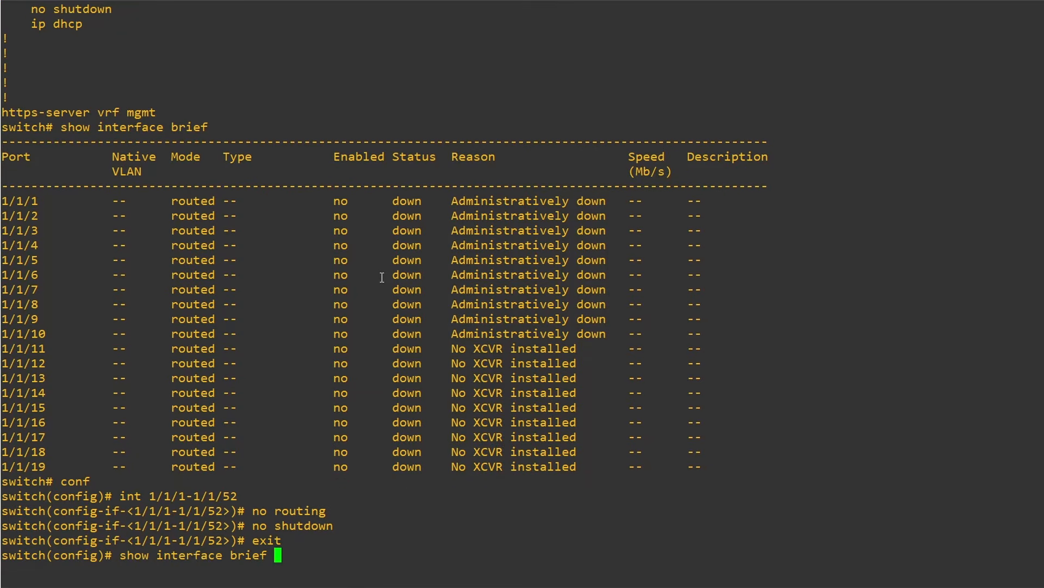
key(Up)
key(Return)
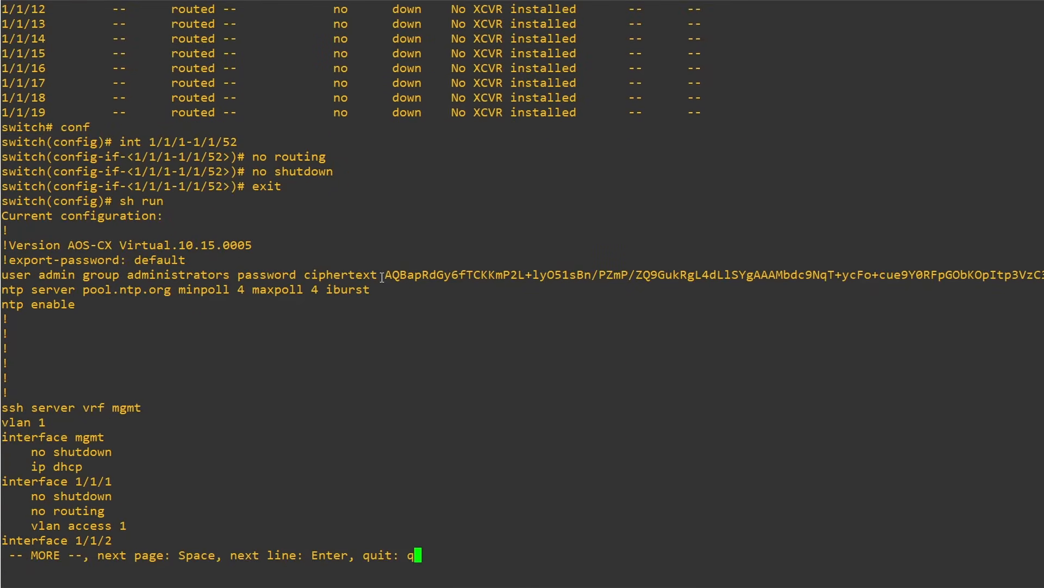
key(q)
Show the brief interface summary again and review the access mode and status of the ports
key(Up)
key(Up)
key(Up)
key(Up)
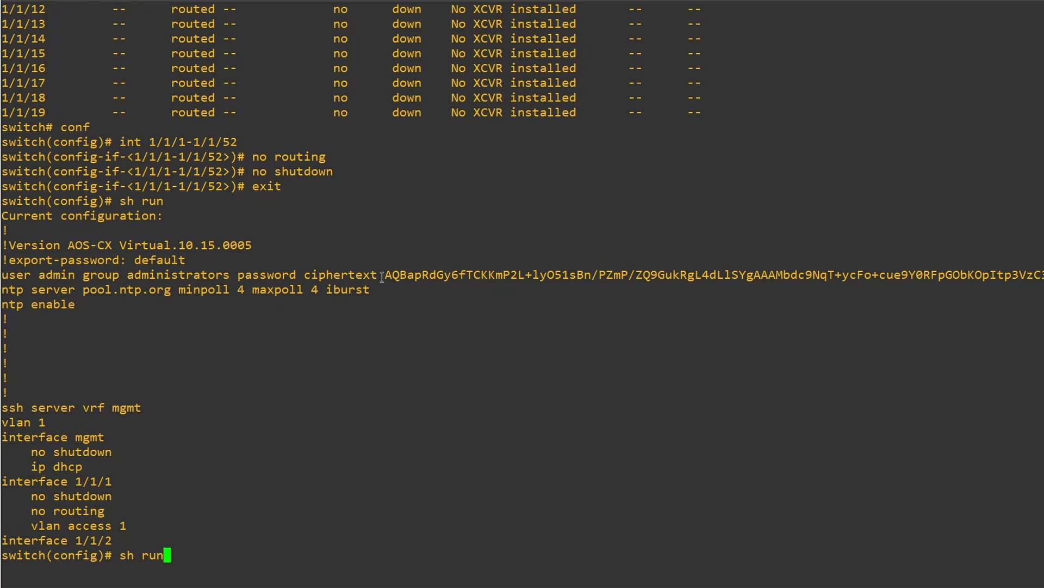
key(Up)
key(Up)
key(Return)
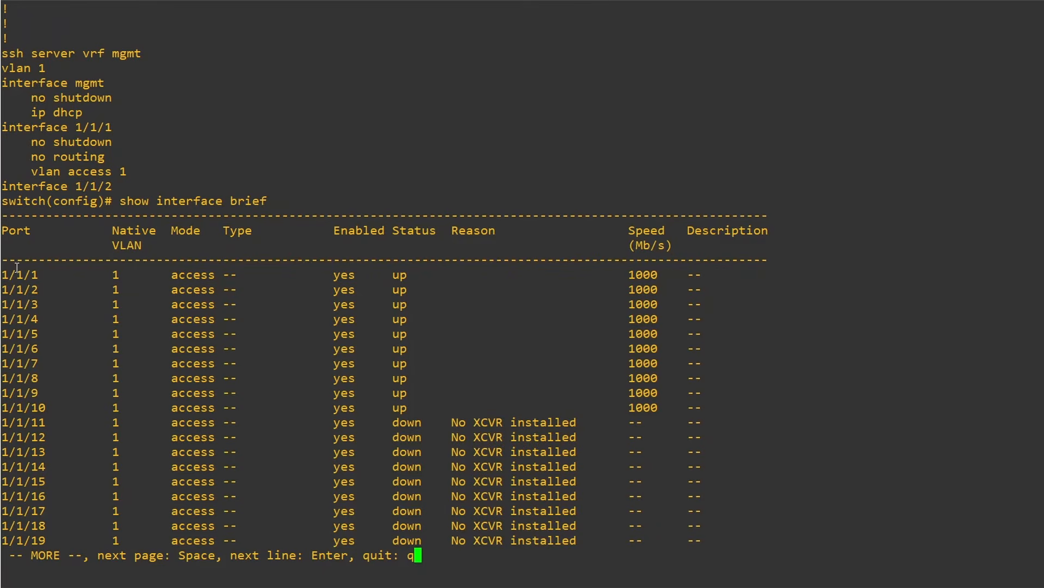
drag(5, 275, 705, 404)
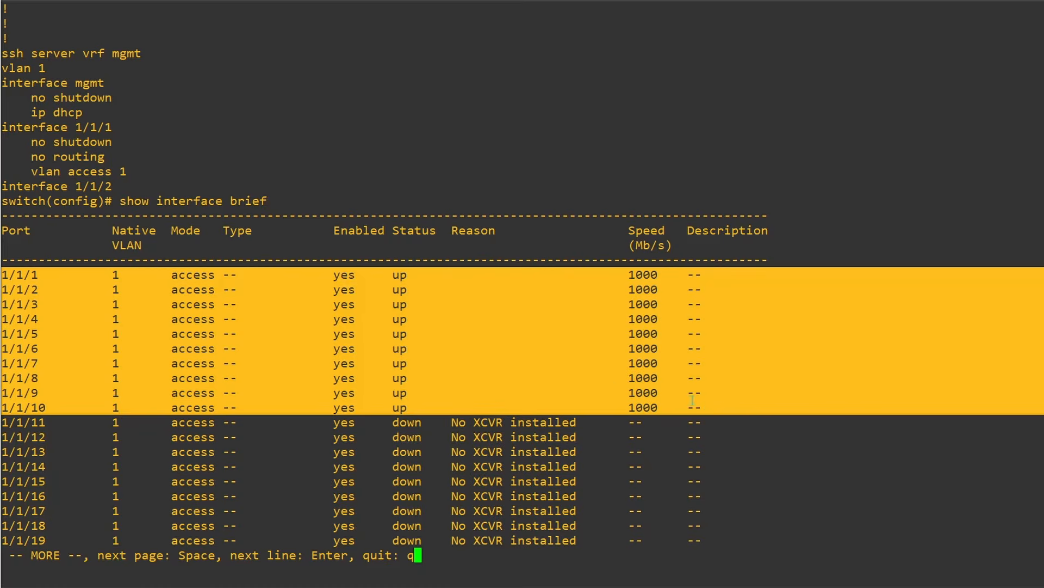
key(space)
key(q)
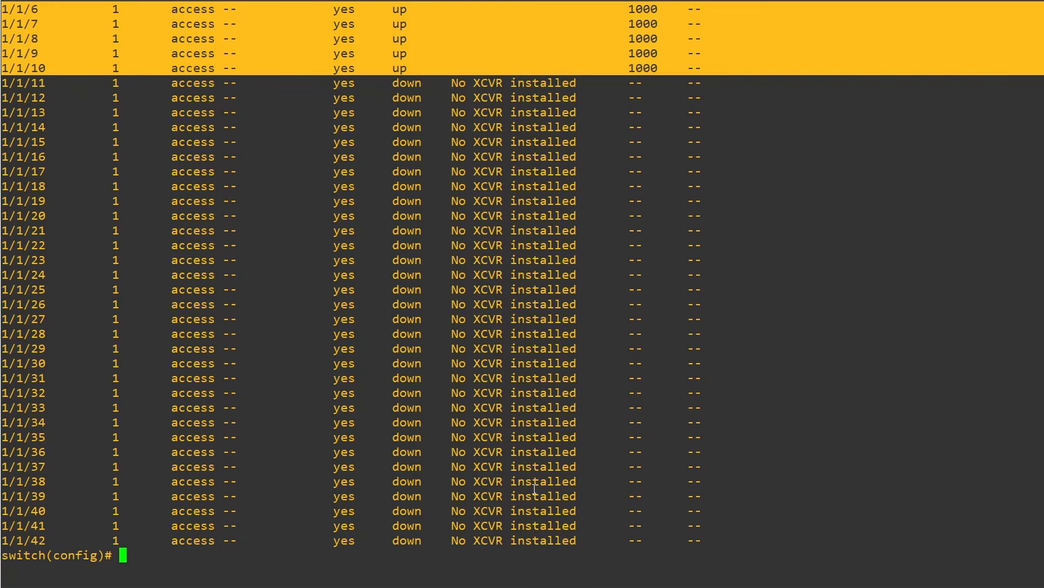
Assign IP address 172.16.1.3/24 to the VLAN 1 interface and return to global configuration mode
text(int vlan 1)
key(Return)
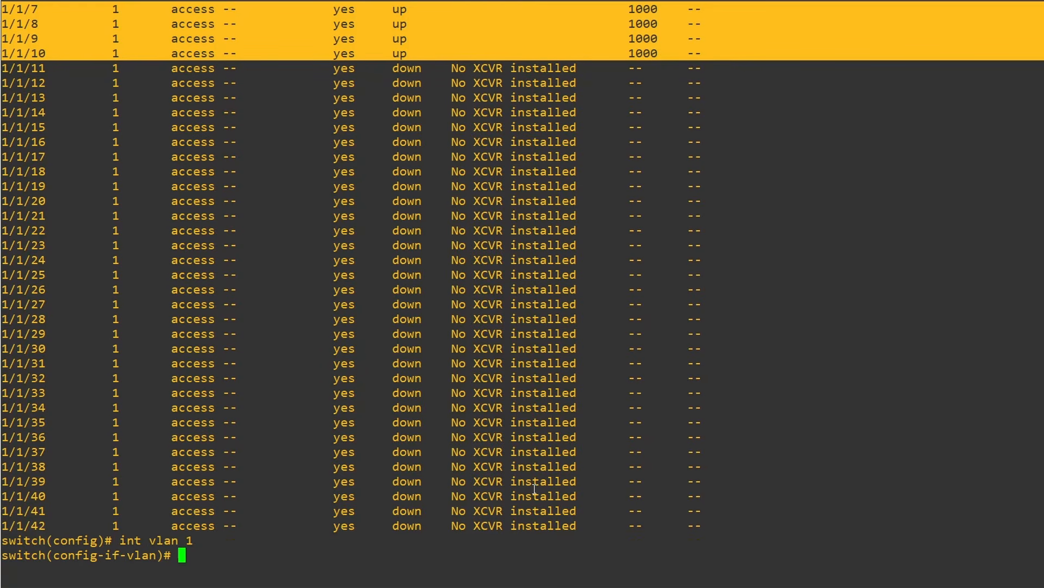
text(ip address 1)
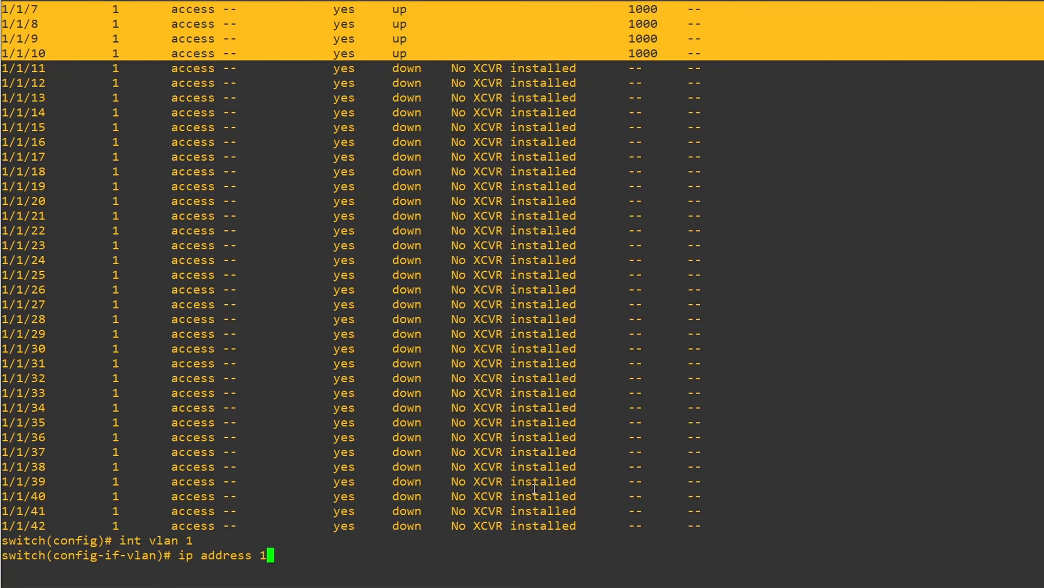
text(72.16.1.3/24)
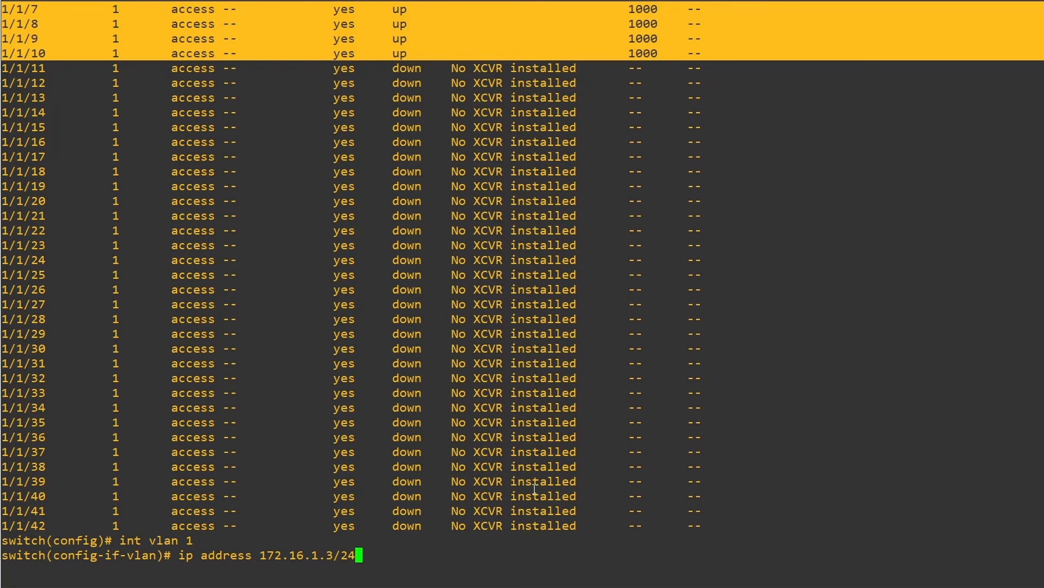
key(Return)
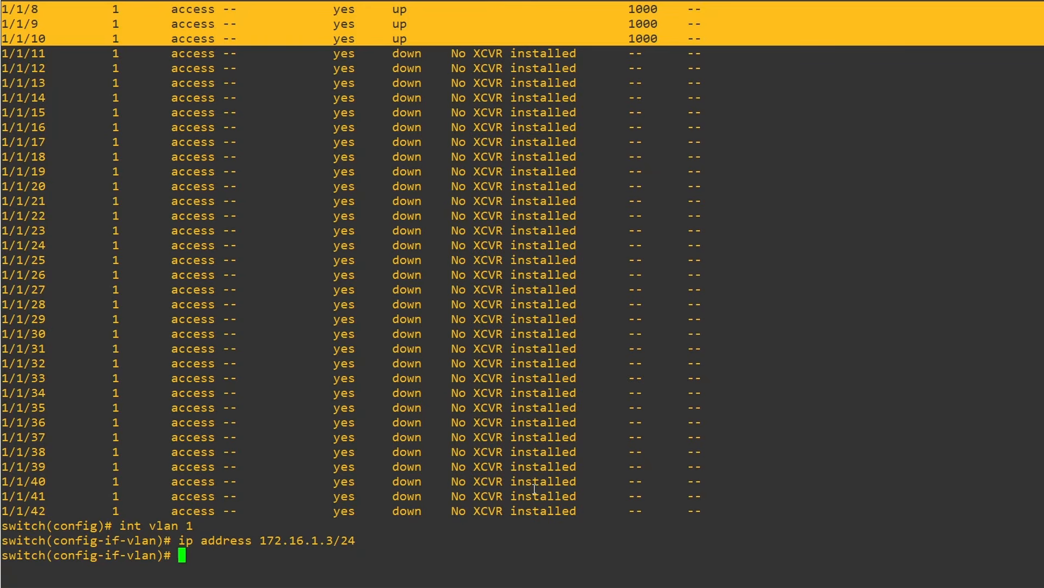
text(exit)
key(Return)
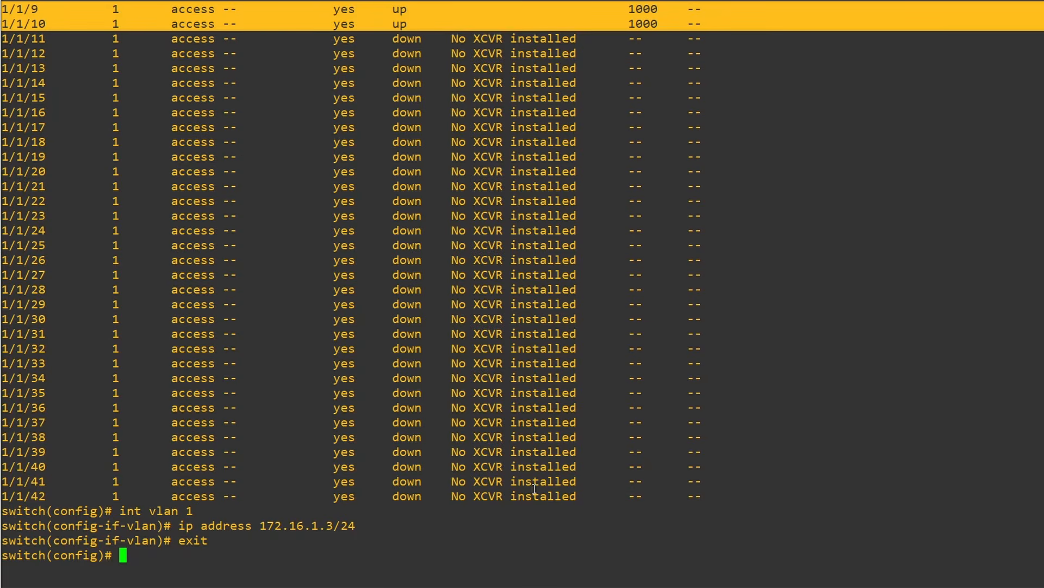
text(snmp-server )
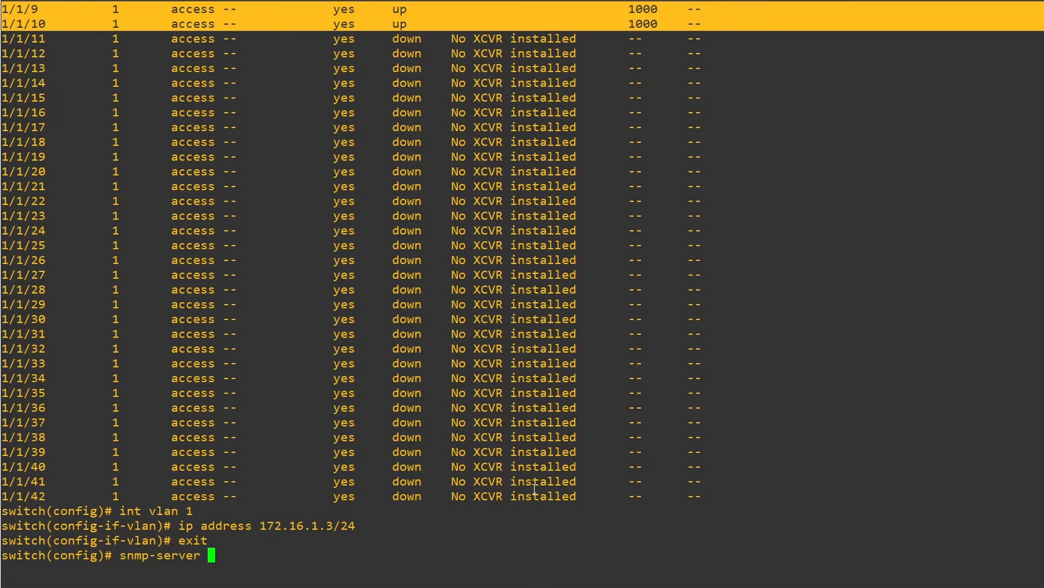
text(community)
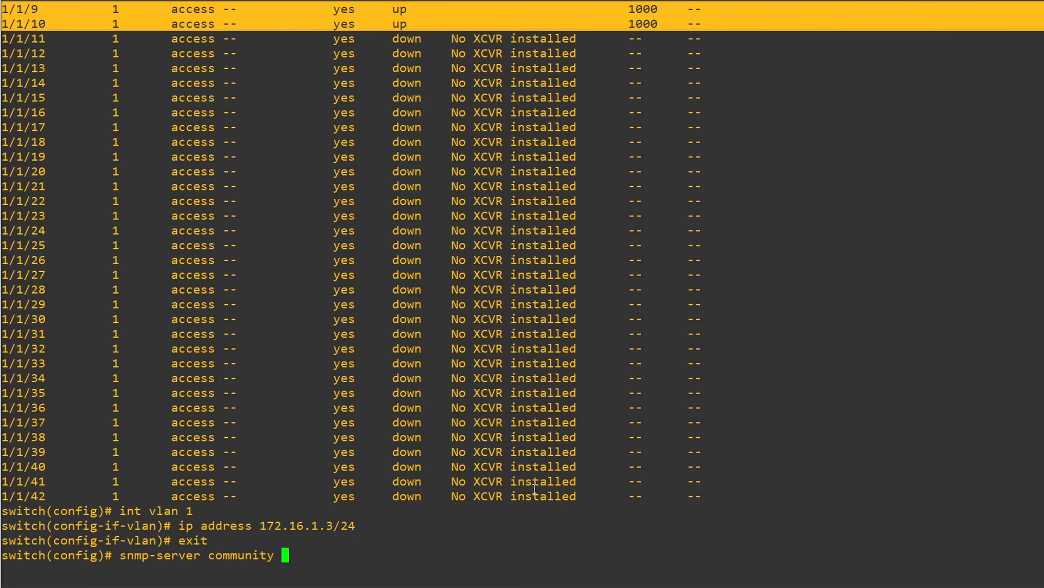
text(tss)
key(Return)
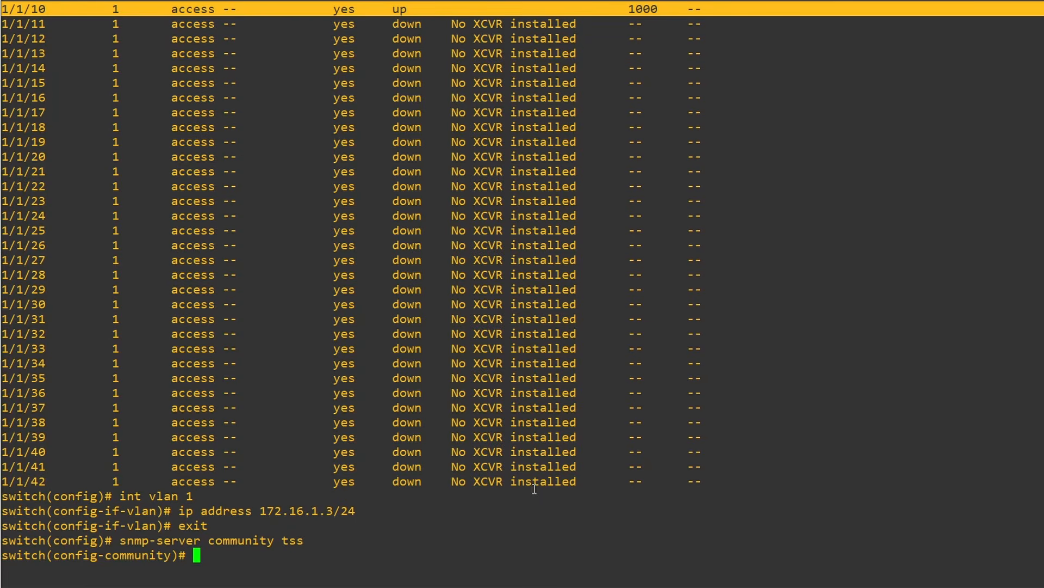
text(exit)
key(Return)
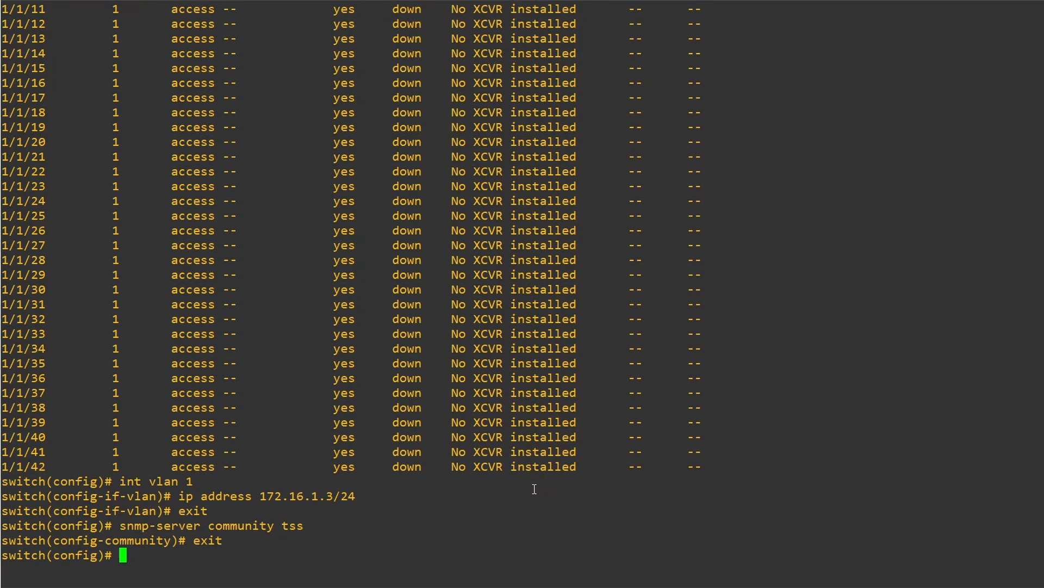
Enable the SNMP server on the default VRF and save the configuration with write memory
text(snmp-server )
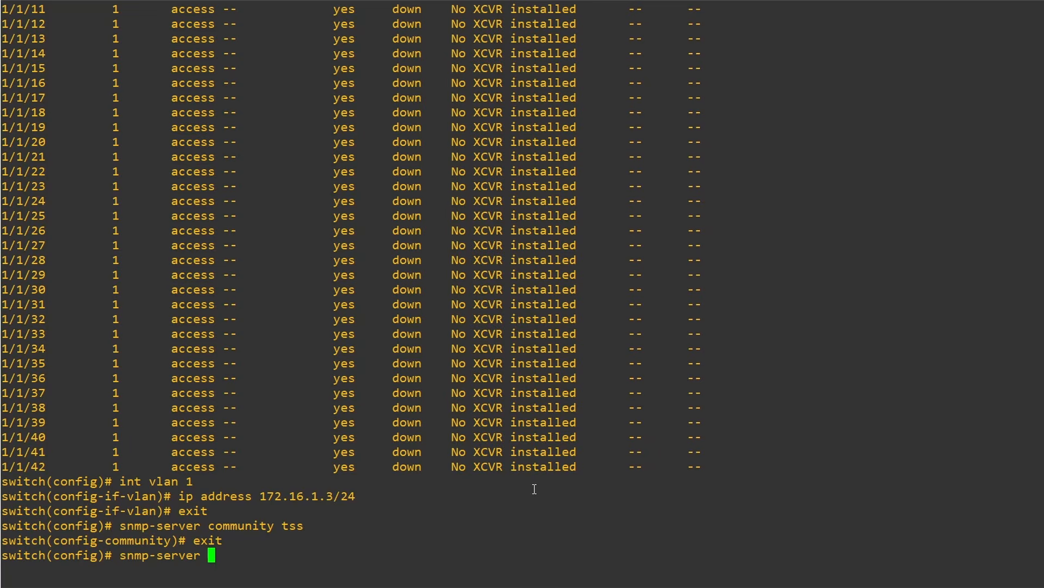
text(vrf default)
key(BackSpace)
key(BackSpace)
text(lt)
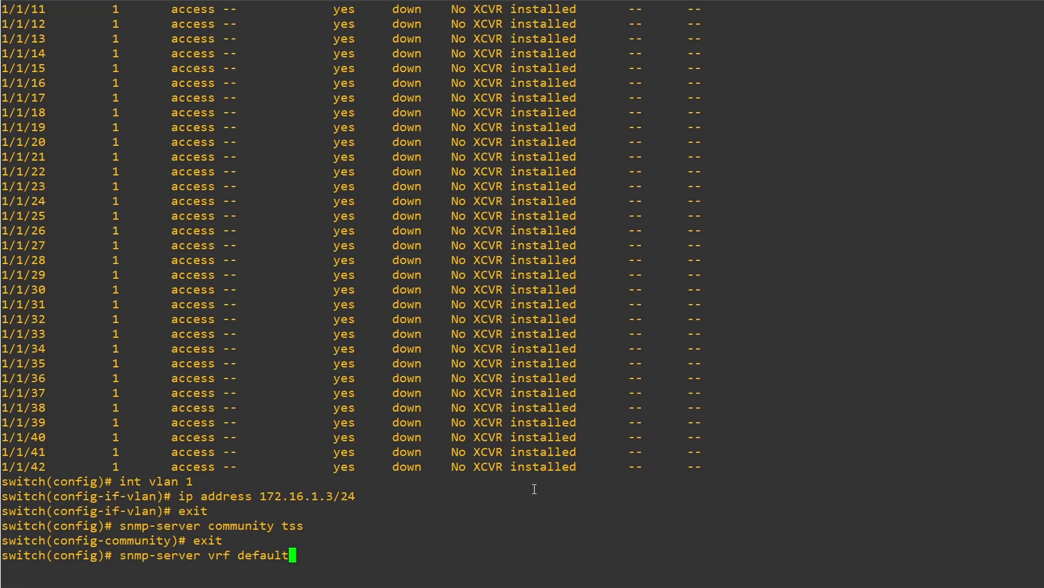
key(Return)
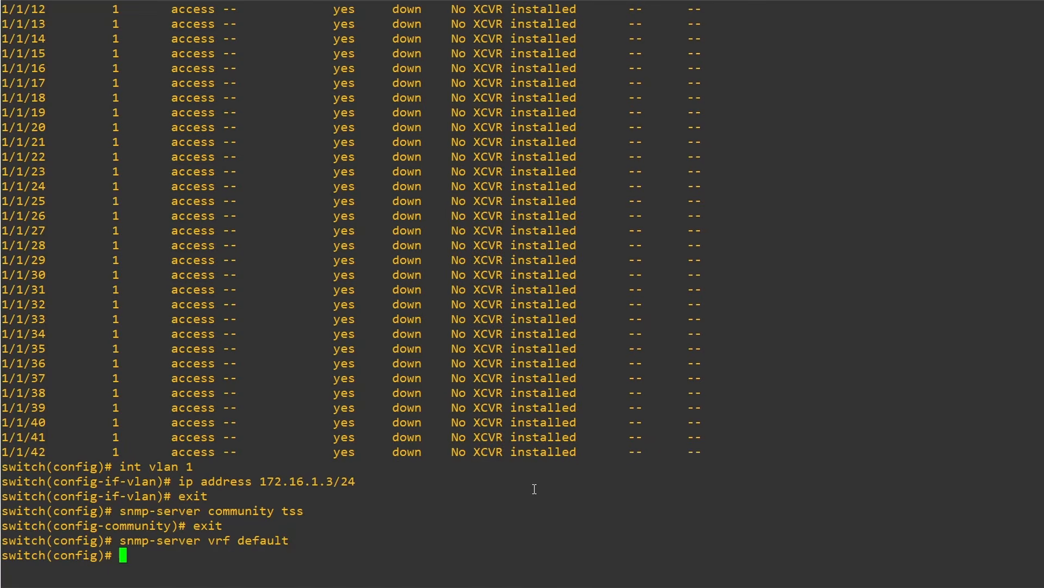
text(write memory)
key(Return)
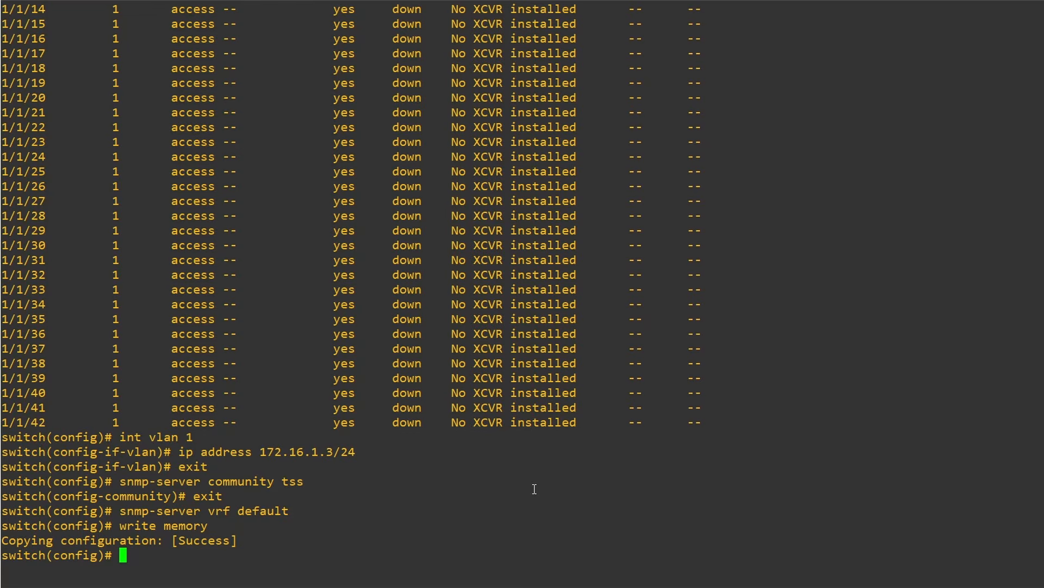
Display the running configuration and page through to the VLAN 1 interface and SNMP server entries to check them
text(sh running-config)
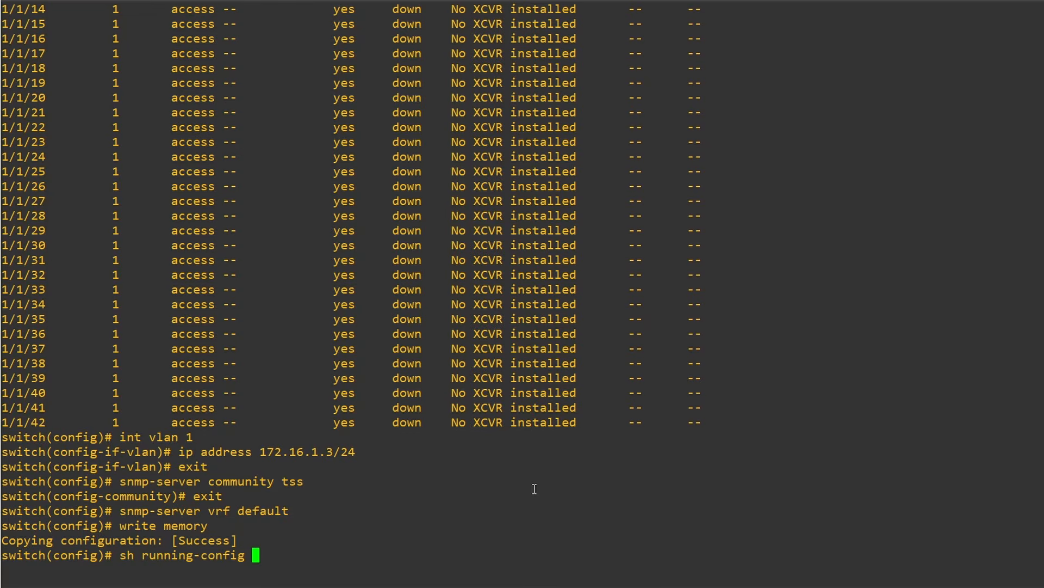
key(Return)
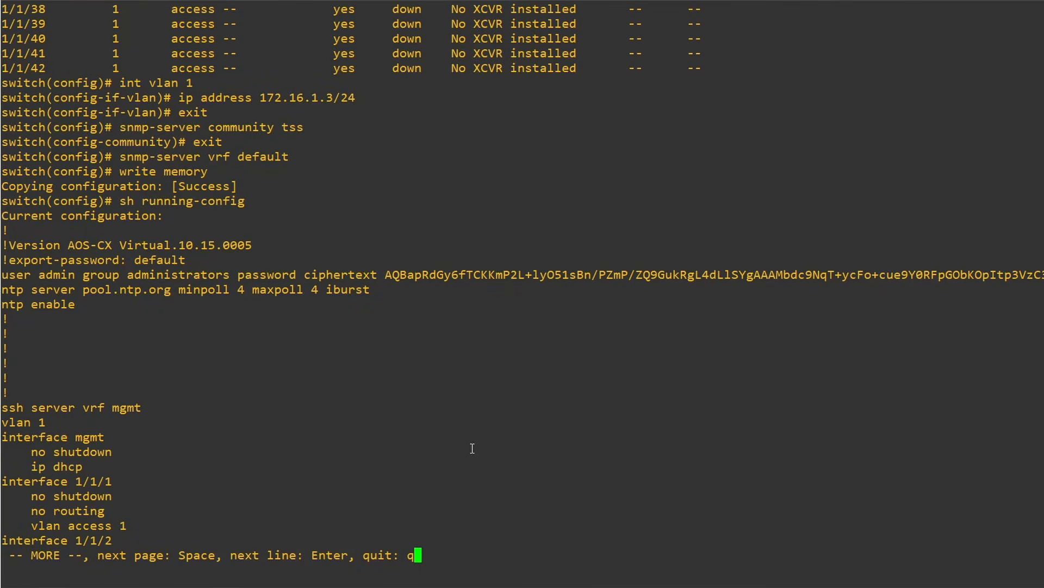
key(Return)
key(Return)
key(Return)
key(Return)
key(Return)
key(Return)
key(Return)
key(Return)
key(Return)
key(Return)
key(Return)
key(Return)
key(Return)
key(Return)
key(Return)
key(Return)
key(Return)
key(Return)
key(Return)
key(Return)
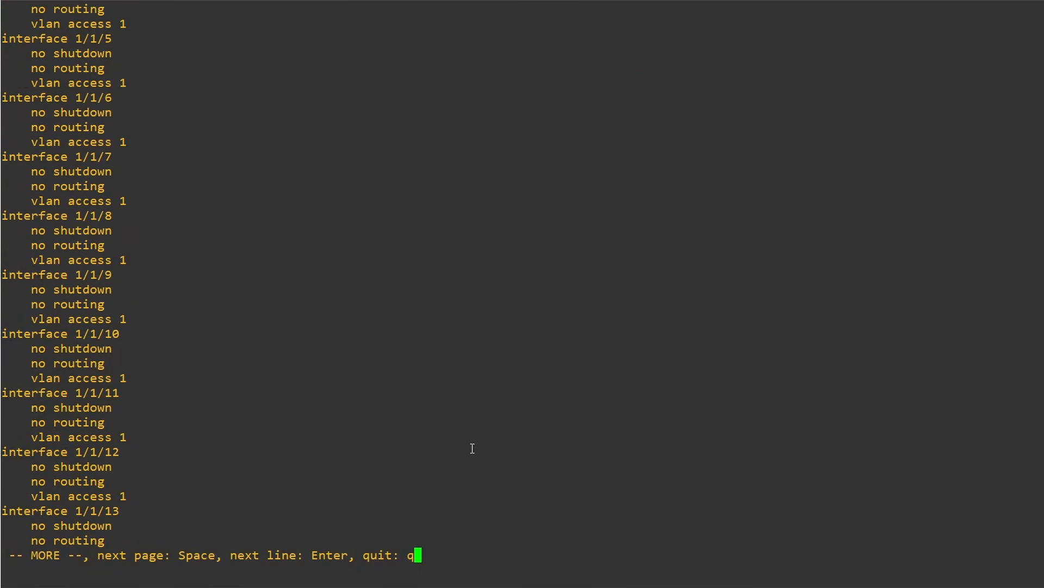
key(Return)
key(Return)
key(Return)
key(Return)
key(Return)
key(Return)
key(Return)
key(Return)
key(Return)
key(Return)
key(Return)
key(Return)
key(Return)
key(Return)
key(Return)
key(Return)
key(Return)
key(Return)
key(Return)
key(Return)
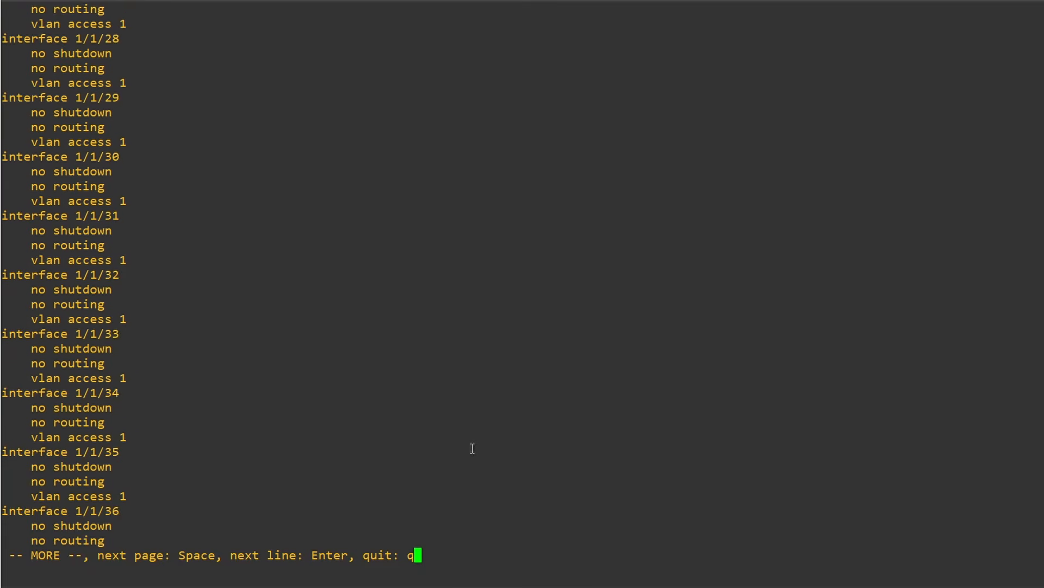
key(Return)
key(Return)
key(Return)
key(Return)
key(Return)
key(Return)
key(Return)
key(Return)
key(Return)
key(Return)
key(Return)
key(Return)
key(Return)
key(Return)
key(Return)
key(Return)
key(Return)
key(Return)
key(Return)
key(Return)
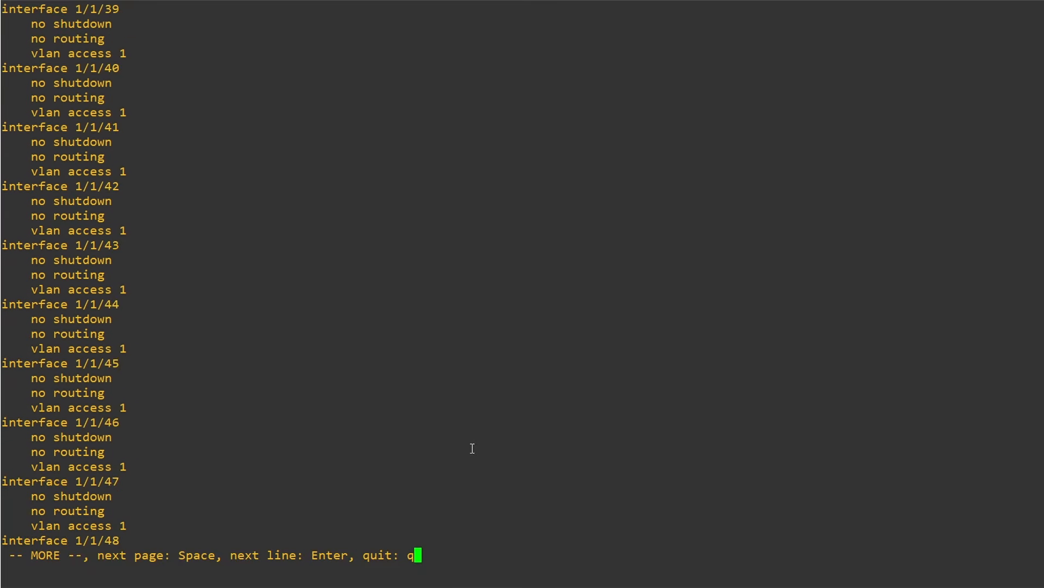
key(Return)
key(Return)
key(Return)
key(Return)
key(Return)
key(Return)
key(Return)
key(Return)
key(Return)
key(Return)
key(Return)
key(Return)
key(Return)
key(Return)
key(Return)
key(Return)
key(Return)
key(Return)
key(Return)
key(Return)
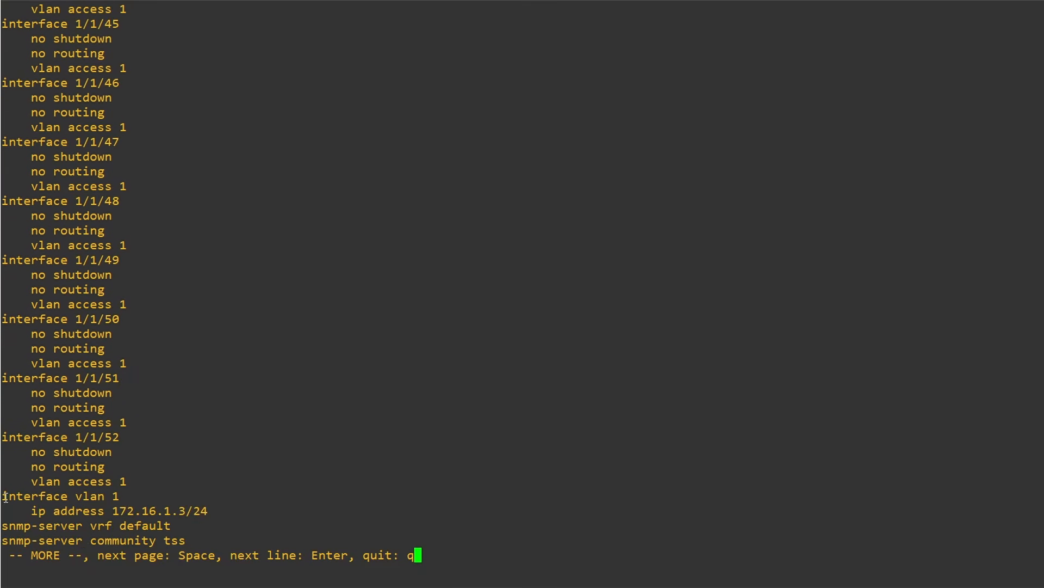
drag(5, 496, 184, 541)
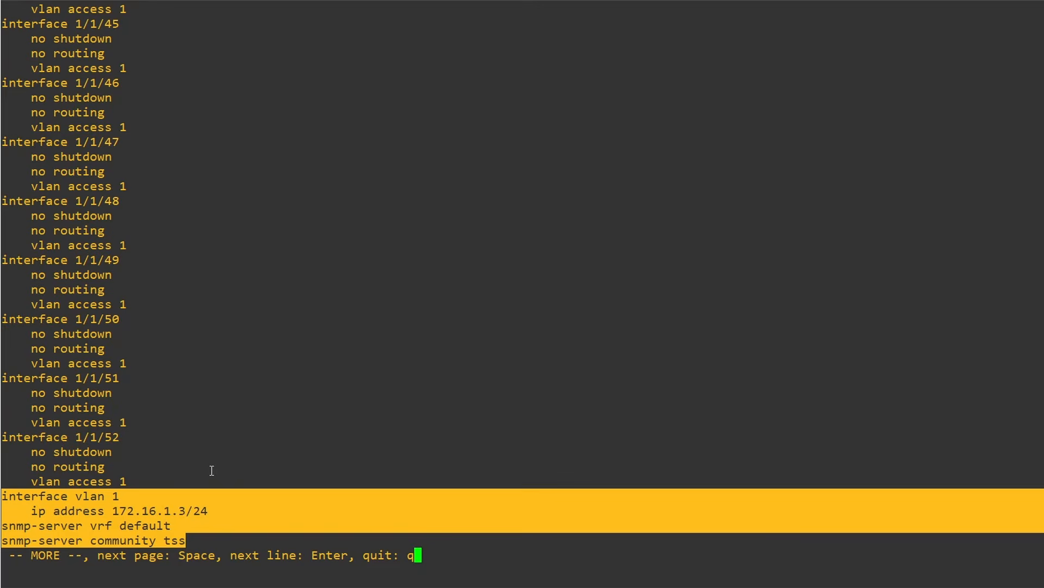
click(204, 517)
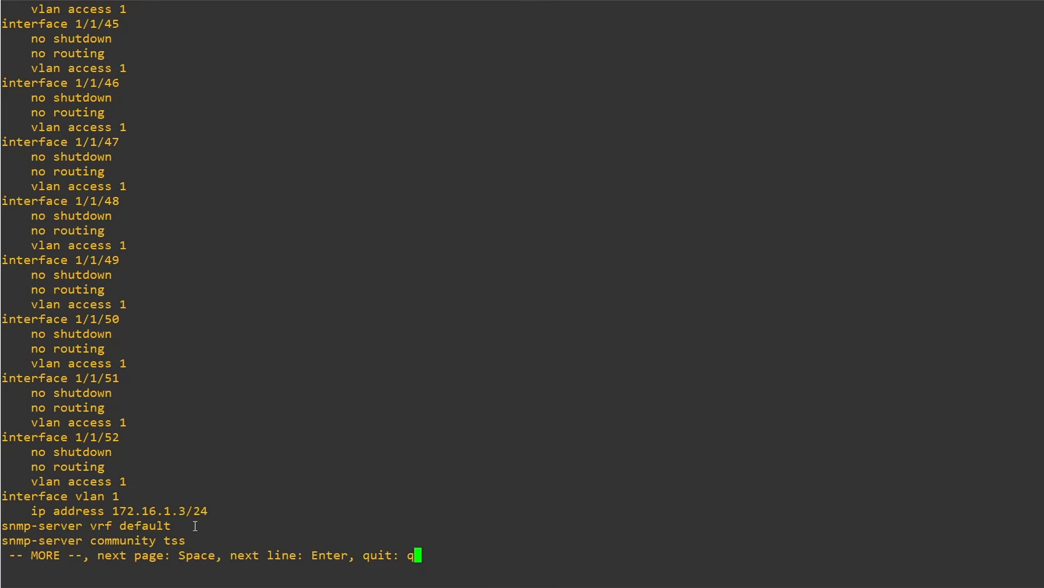
key(space)
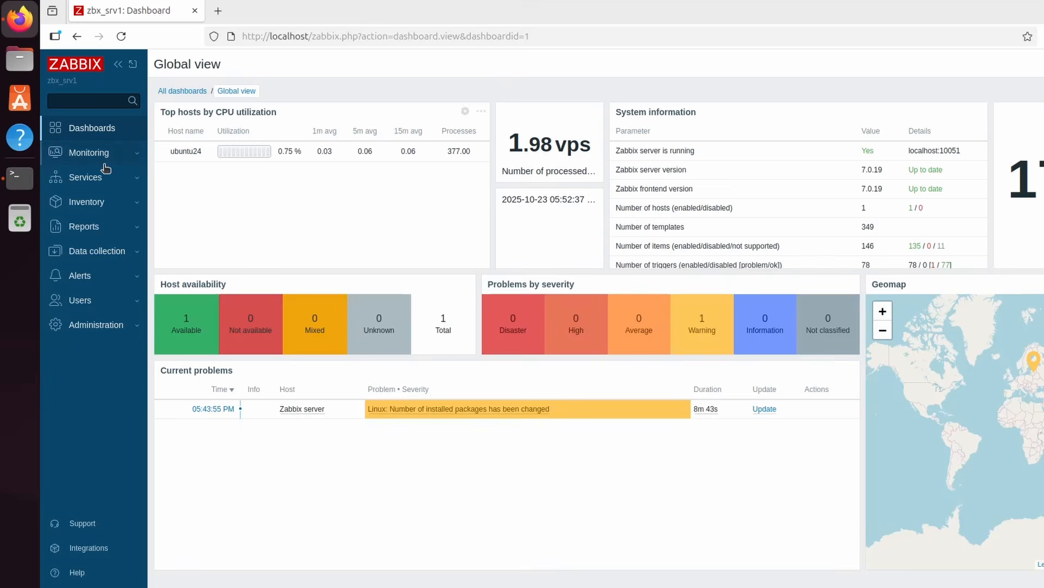
Switch to the Ubuntu terminal on the Zabbix server, ping the switch at 172.16.1.3, and stop the ping after several replies
click(19, 178)
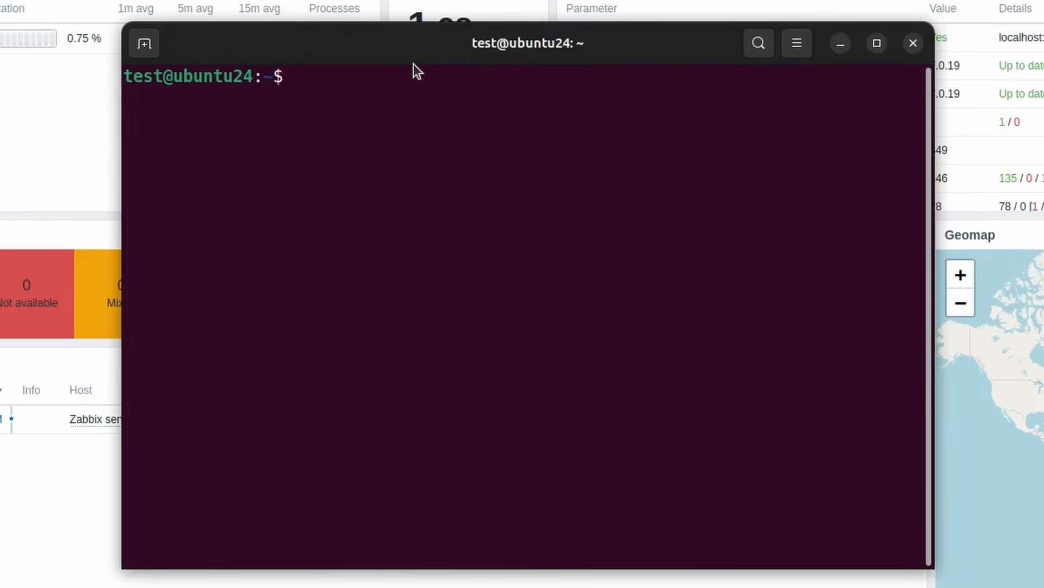
text(ping 1)
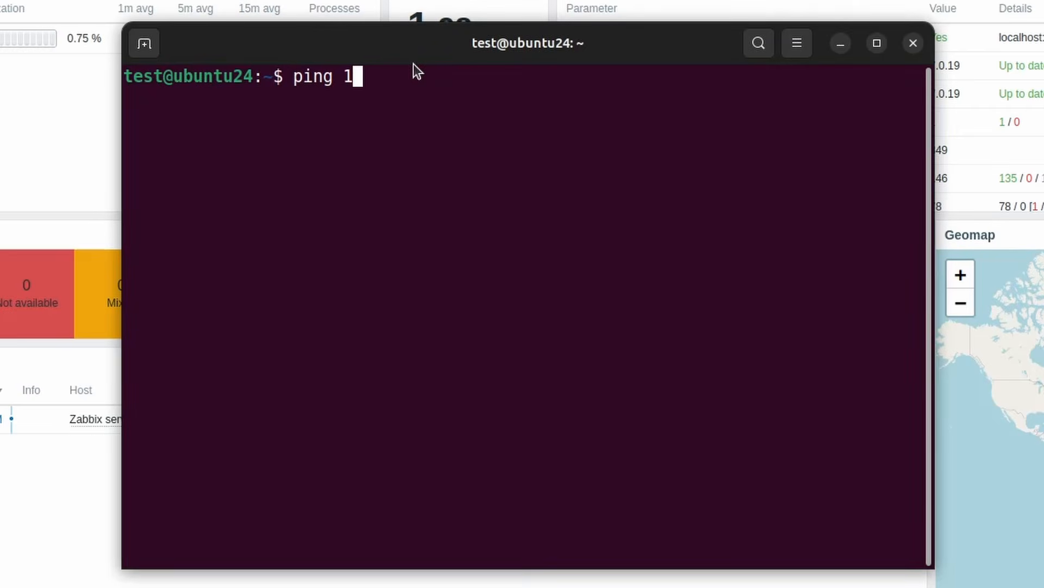
text(72.16.1.3)
key(Return)
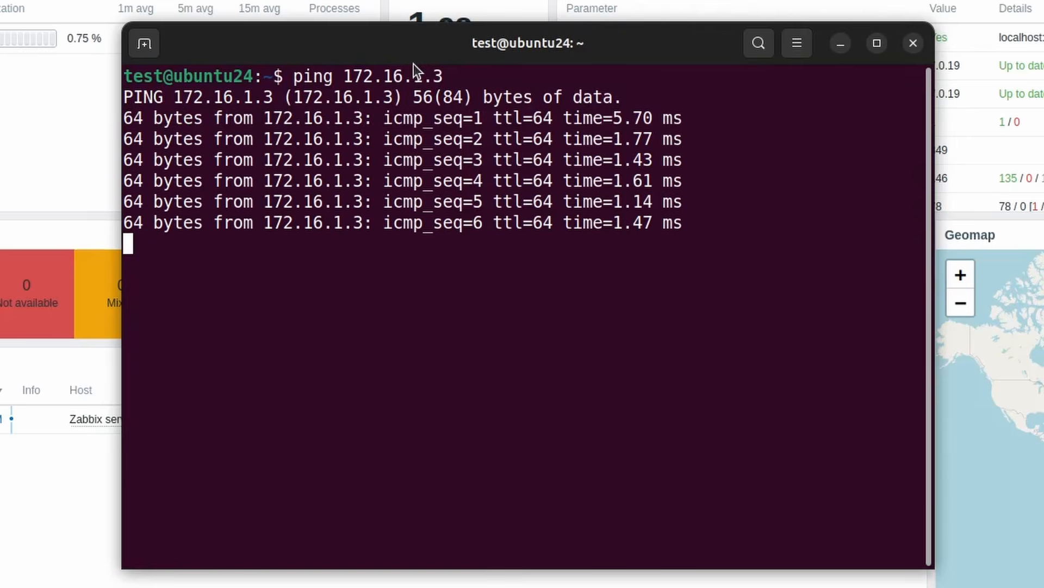
key(ctrl+c)
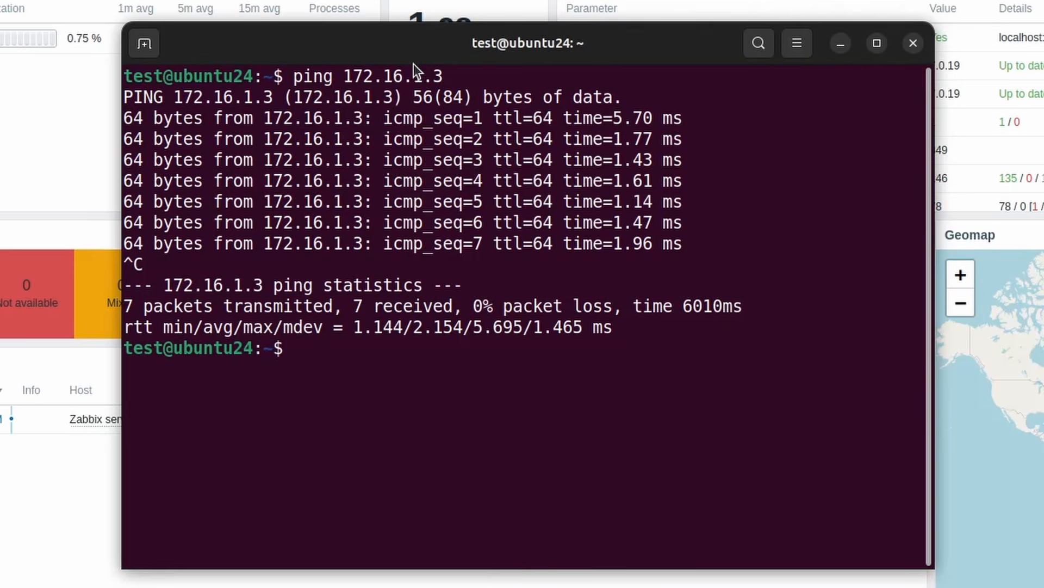
Test whether the switch's SNMP port is reachable by running netcat -zu 172.16.1.3 161
text(netcat)
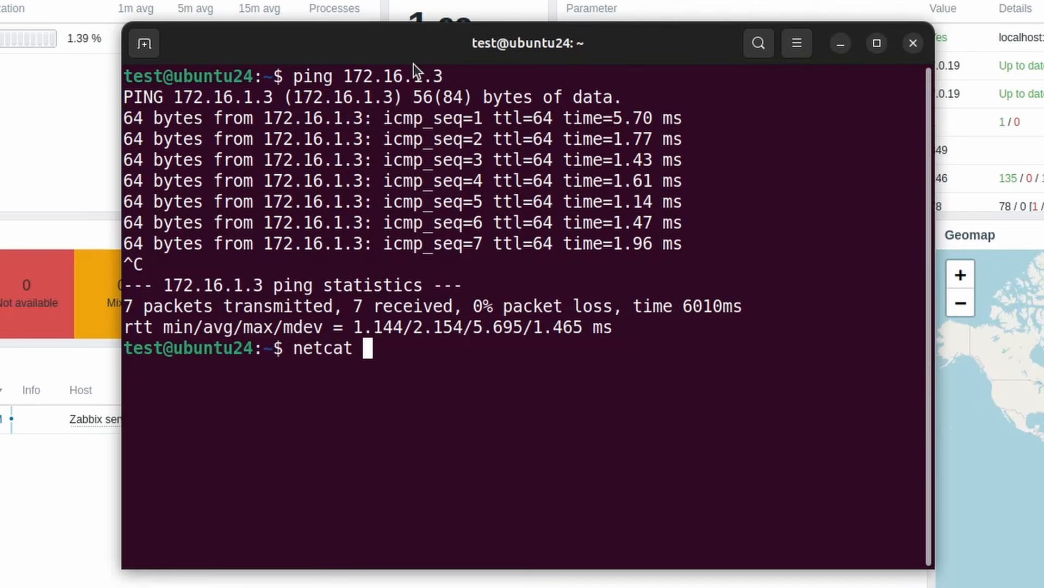
text( -zu)
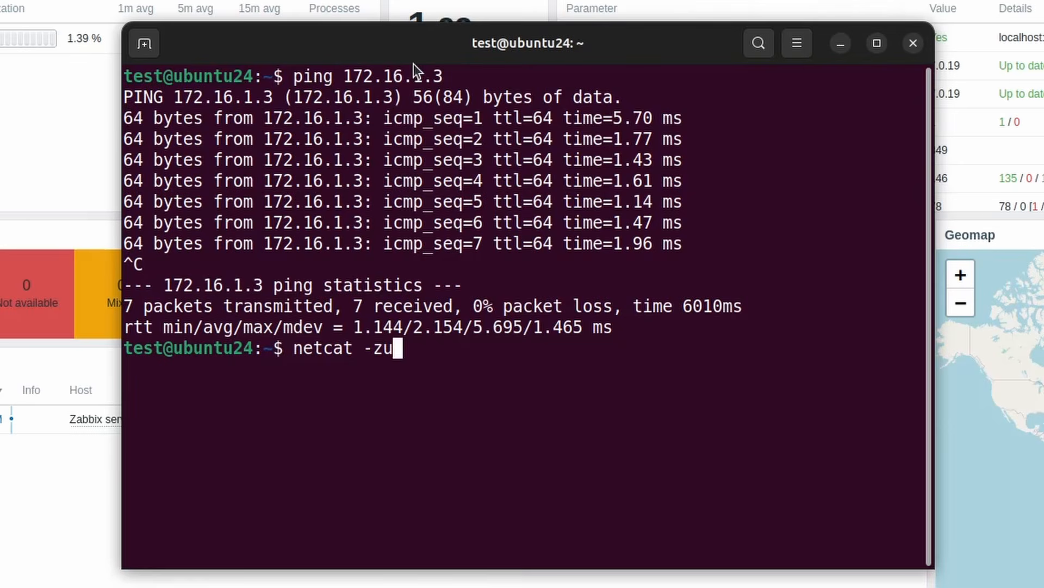
text( 172)
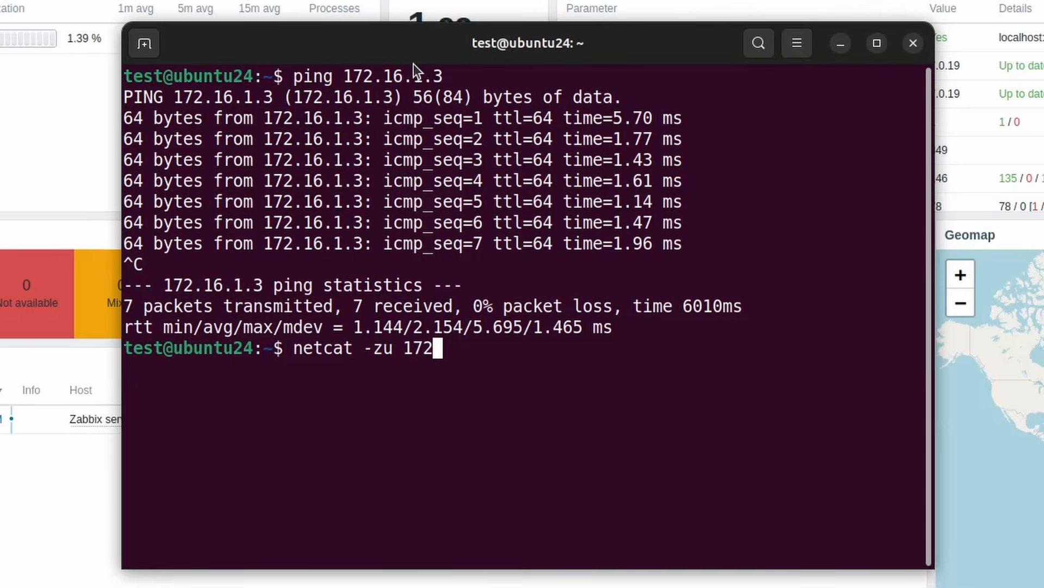
text(.16.1.3 )
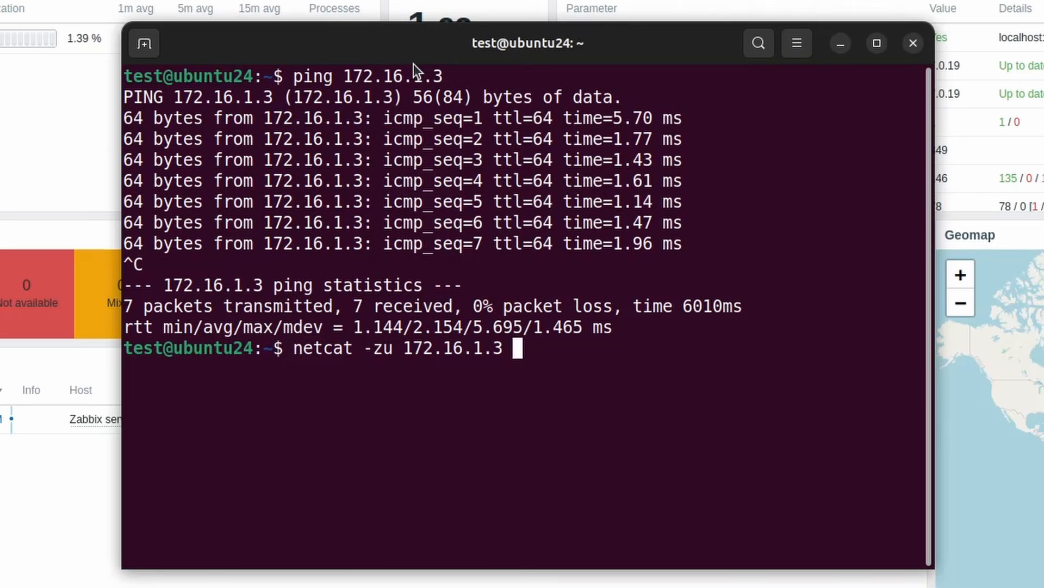
text(161)
key(Return)
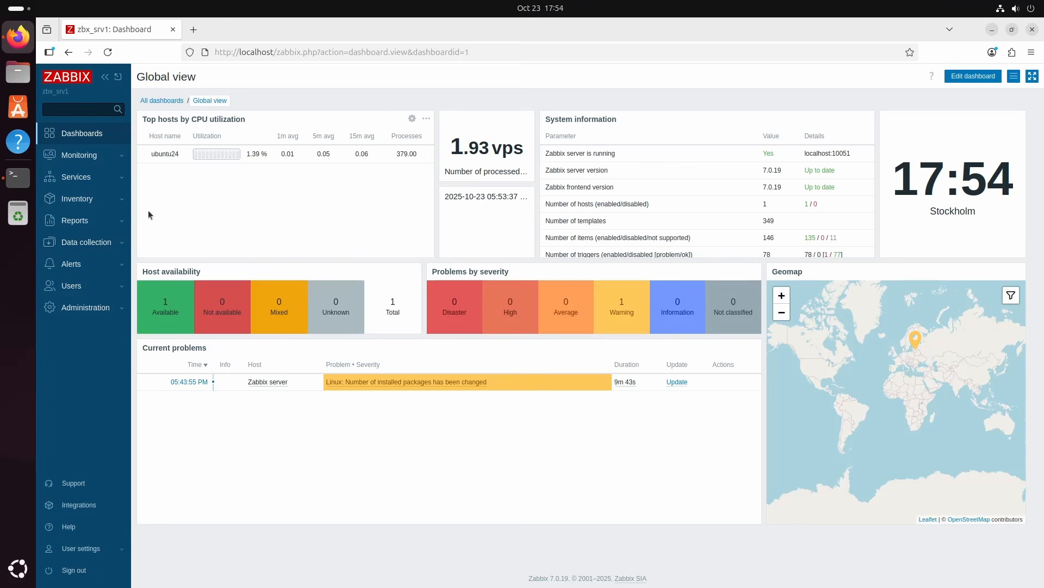
Switch to the Zabbix web interface and create a host group named Network devices
click(91, 246)
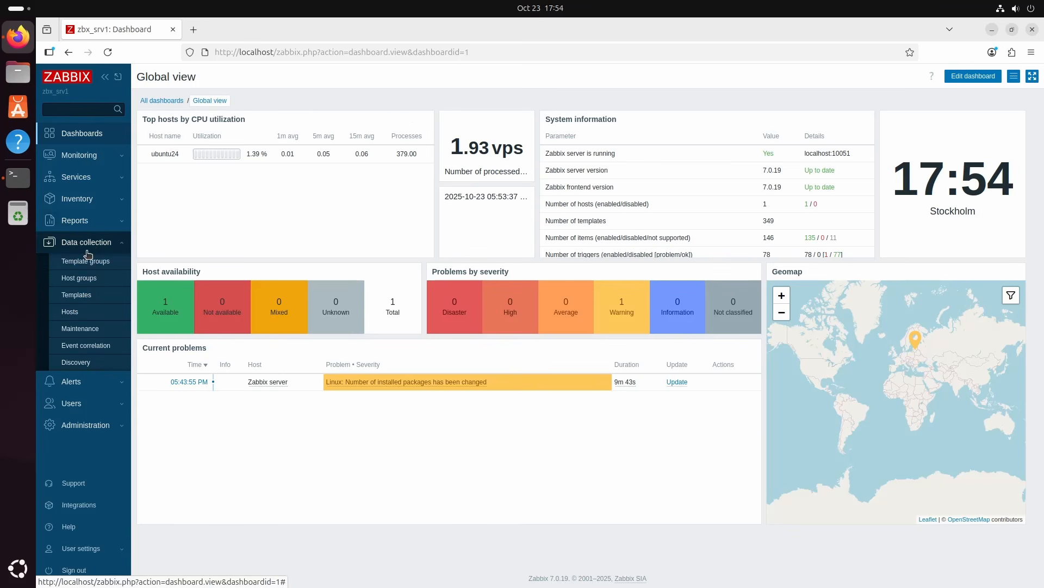
click(79, 279)
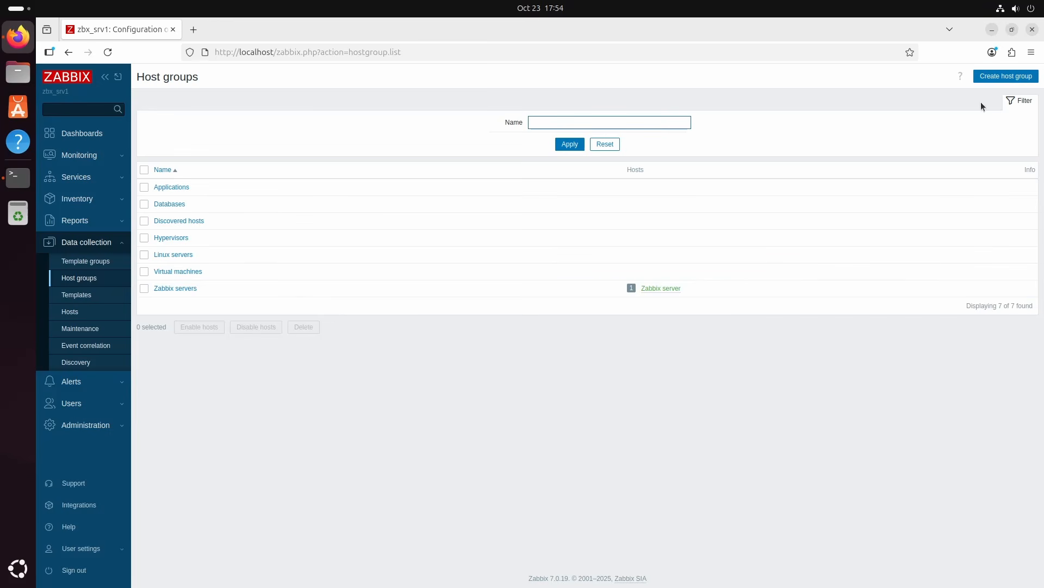
click(1006, 76)
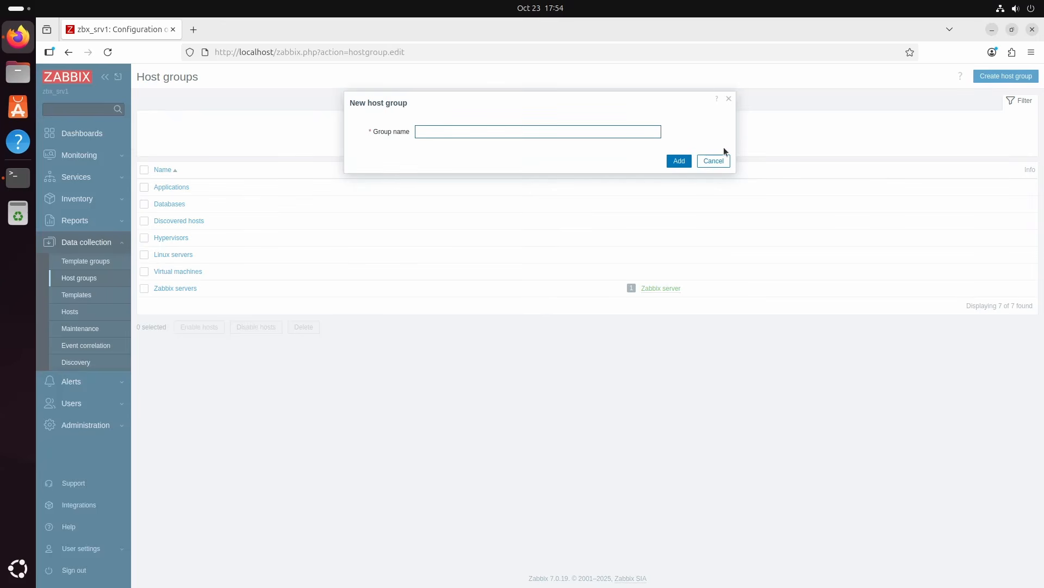
text(Network devices)
click(679, 161)
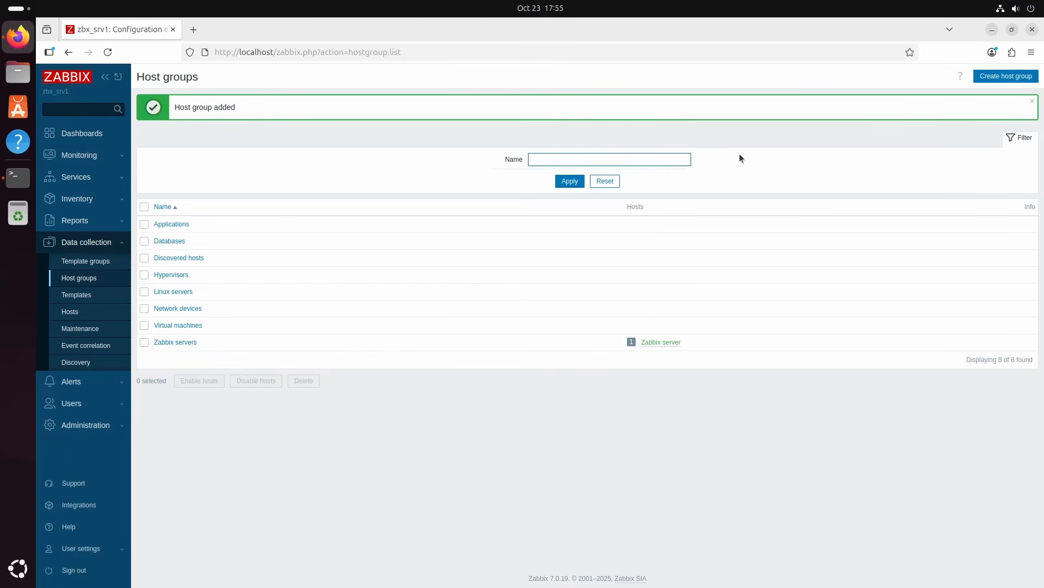
click(696, 157)
Start a new host in the Hosts section and name it Switch-03-Aruba
click(70, 312)
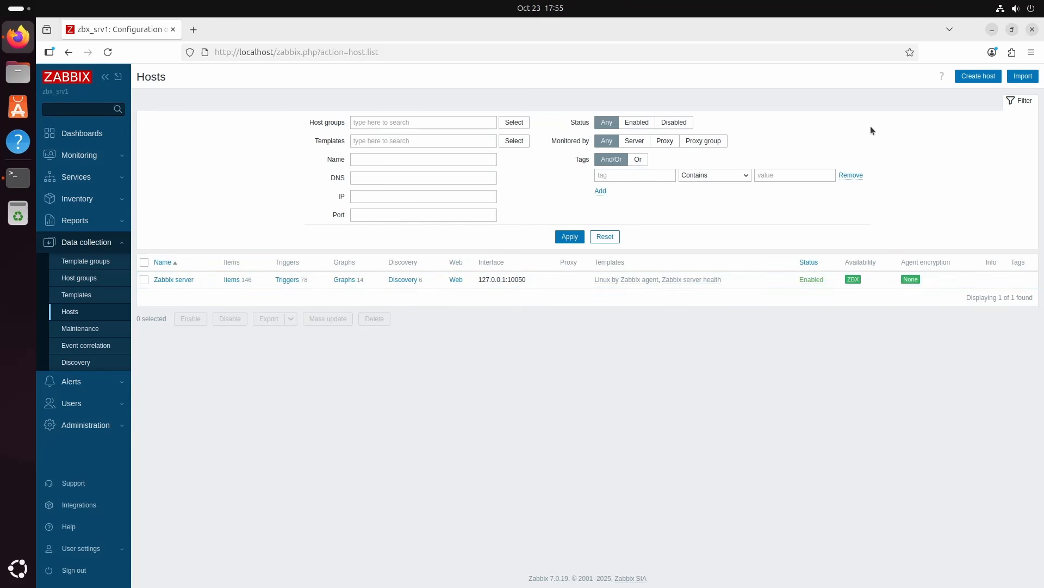
click(976, 77)
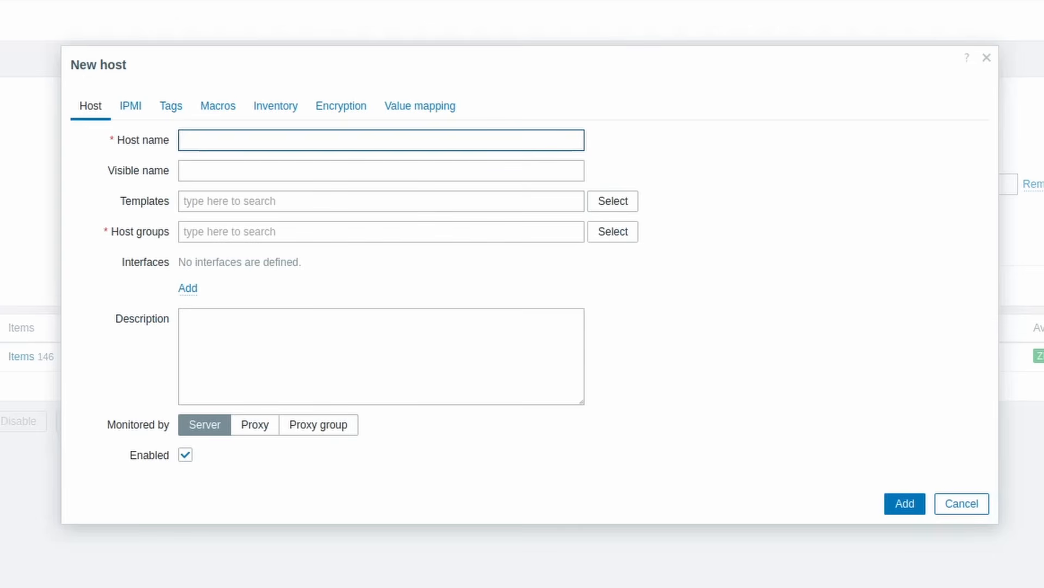
text(Switch-)
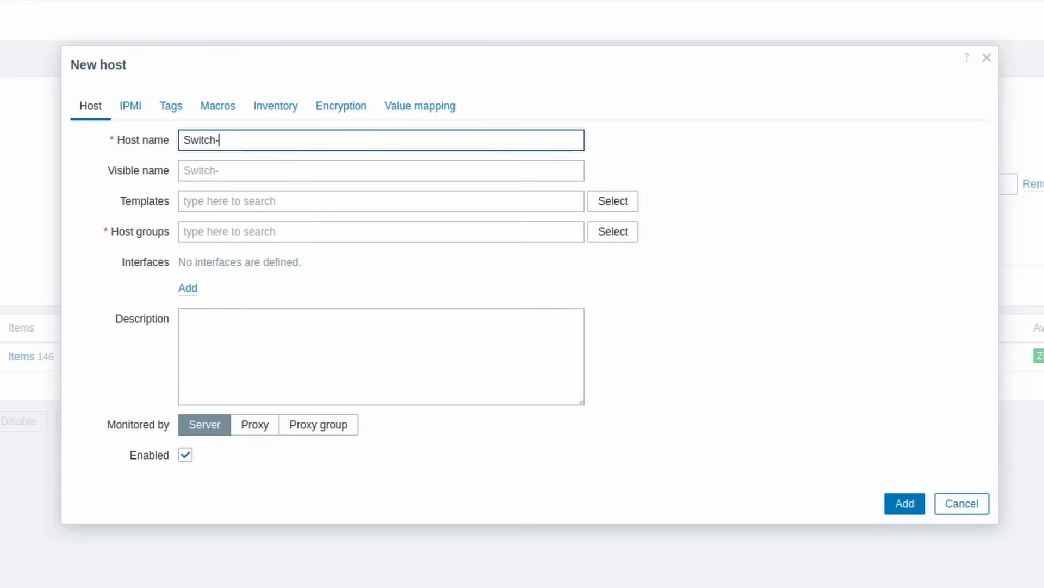
text(03-Aruba)
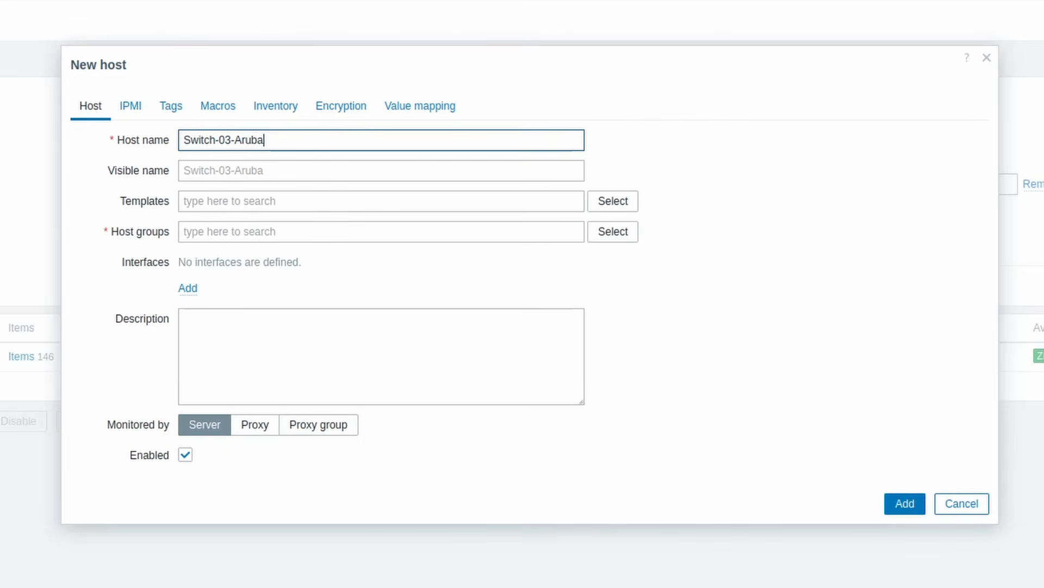
Link the Network Generic Device by SNMP template from the Templates/Network devices group to the new host
click(194, 202)
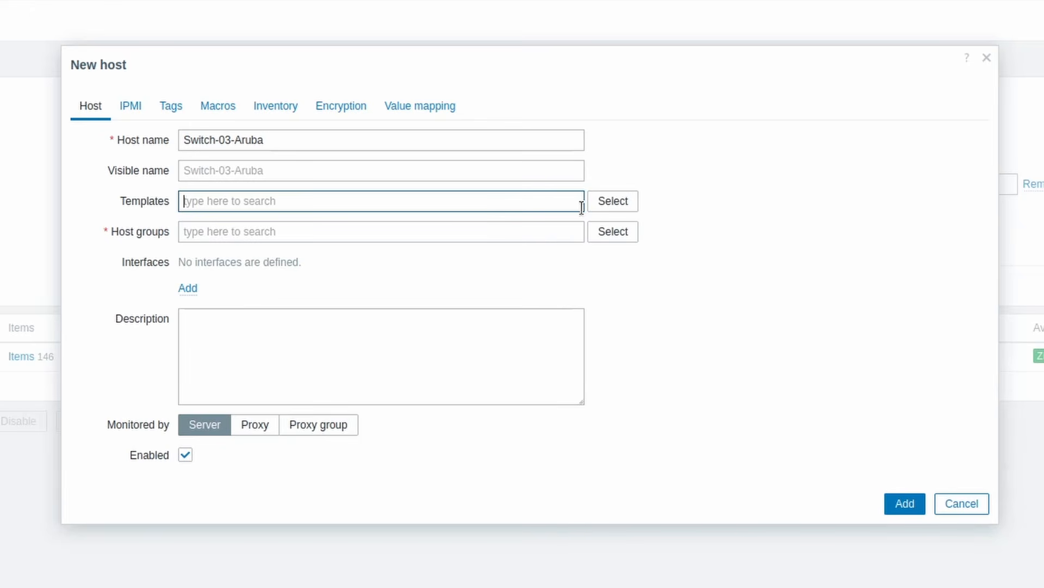
click(599, 214)
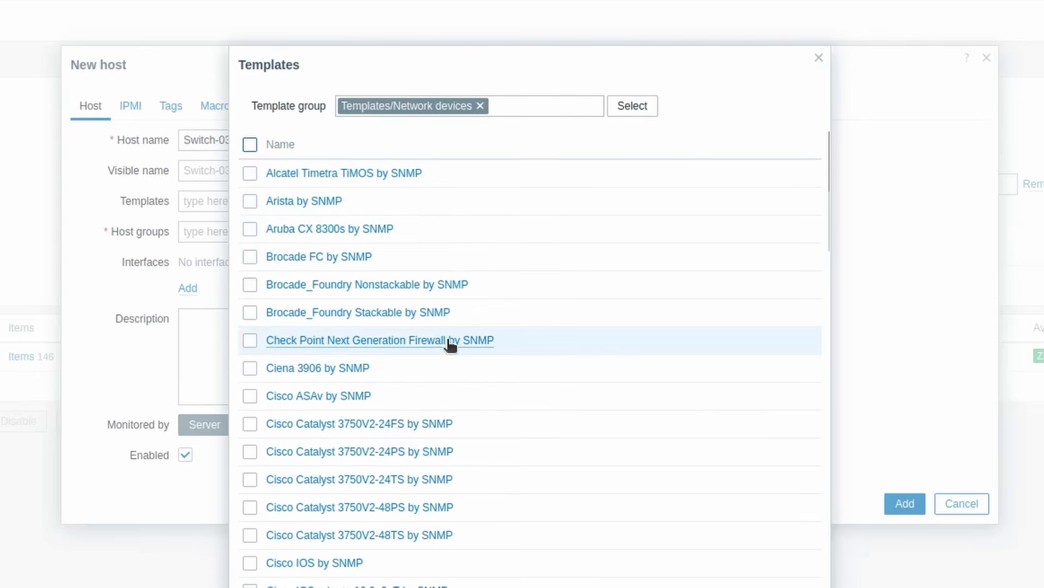
scroll(452, 343, down, 2)
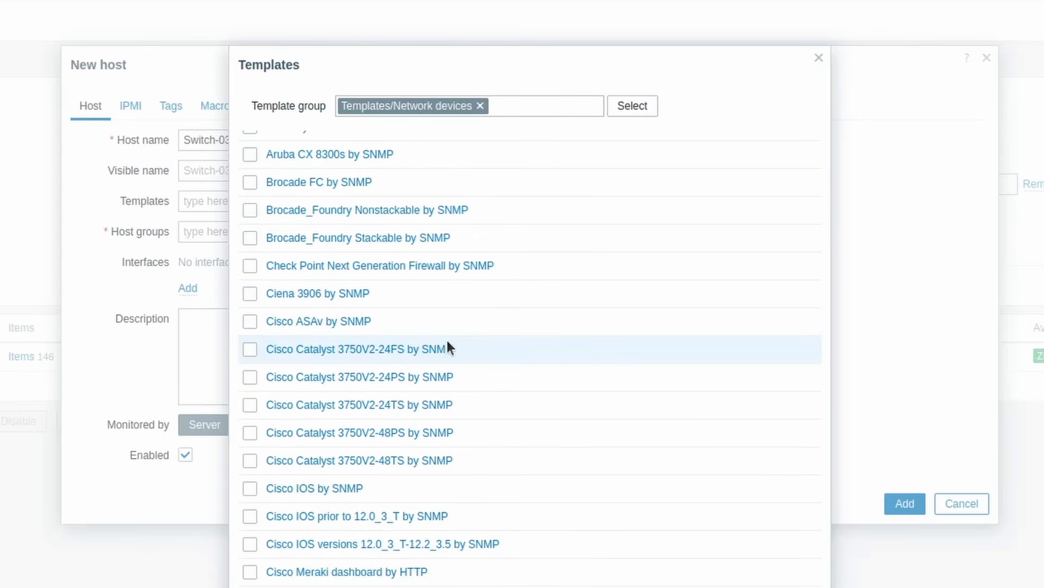
scroll(446, 346, down, 20)
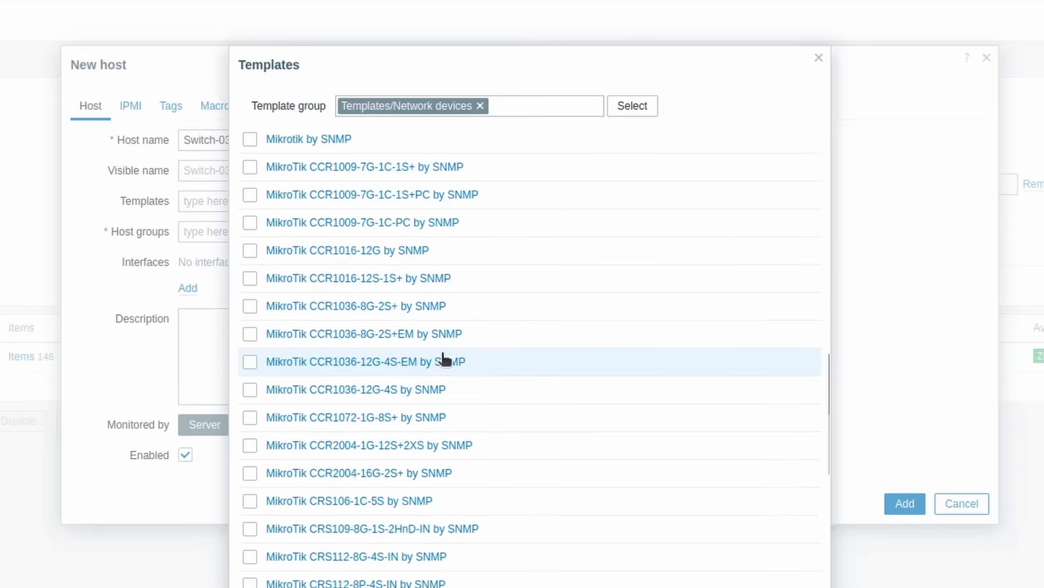
scroll(443, 359, down, 20)
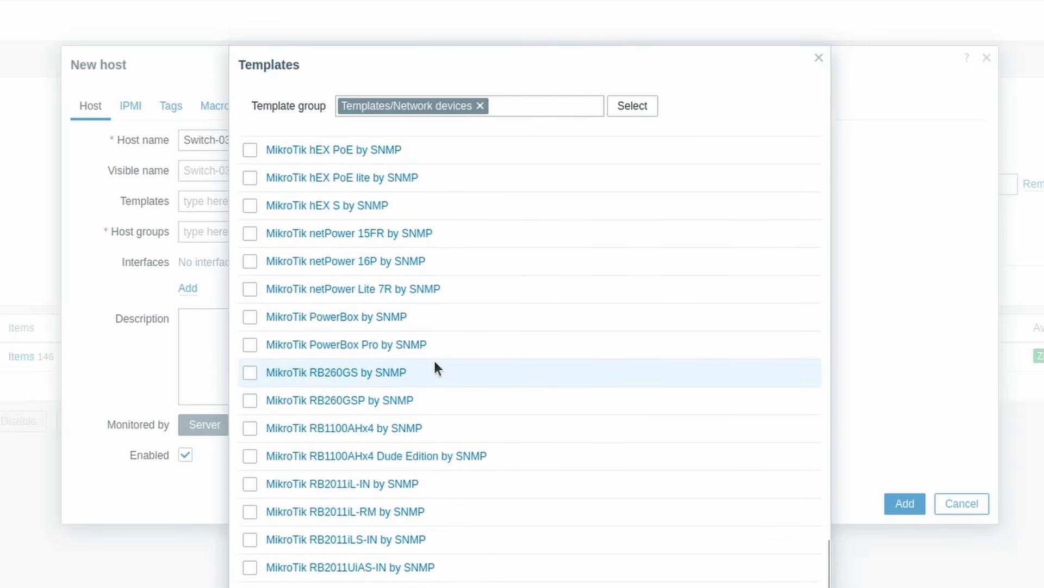
scroll(433, 358, down, 12)
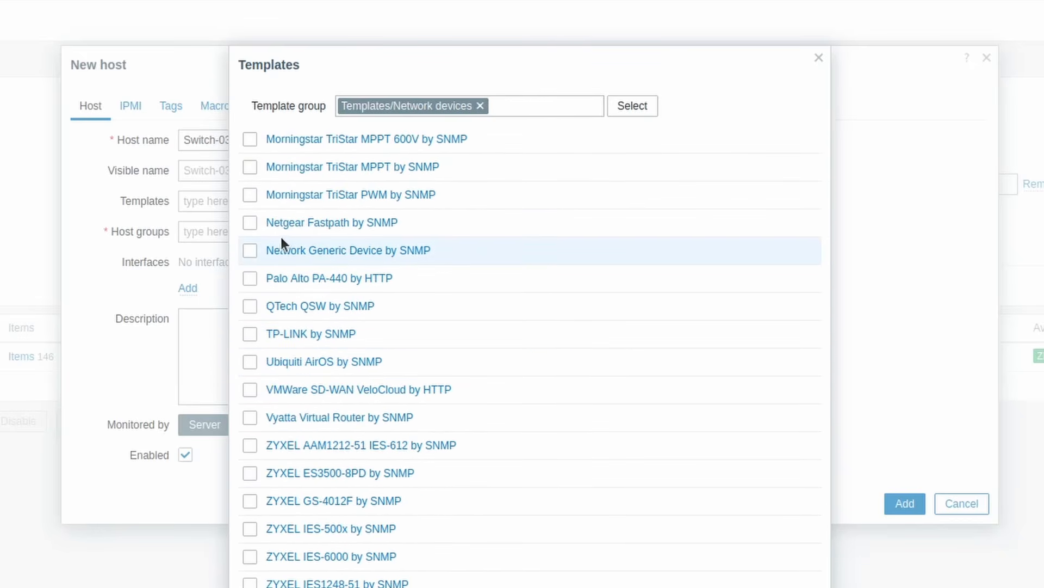
click(249, 250)
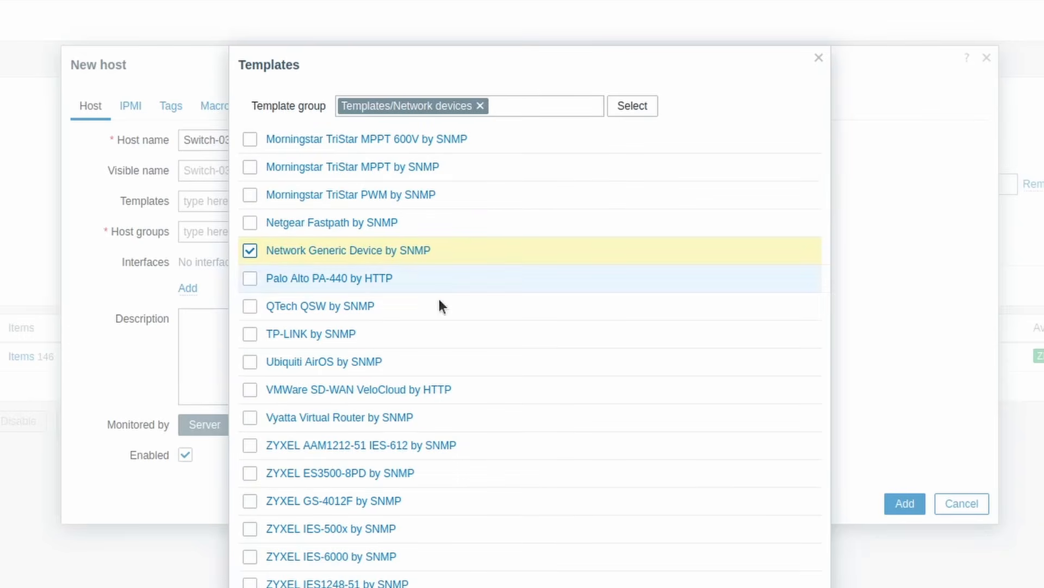
click(732, 587)
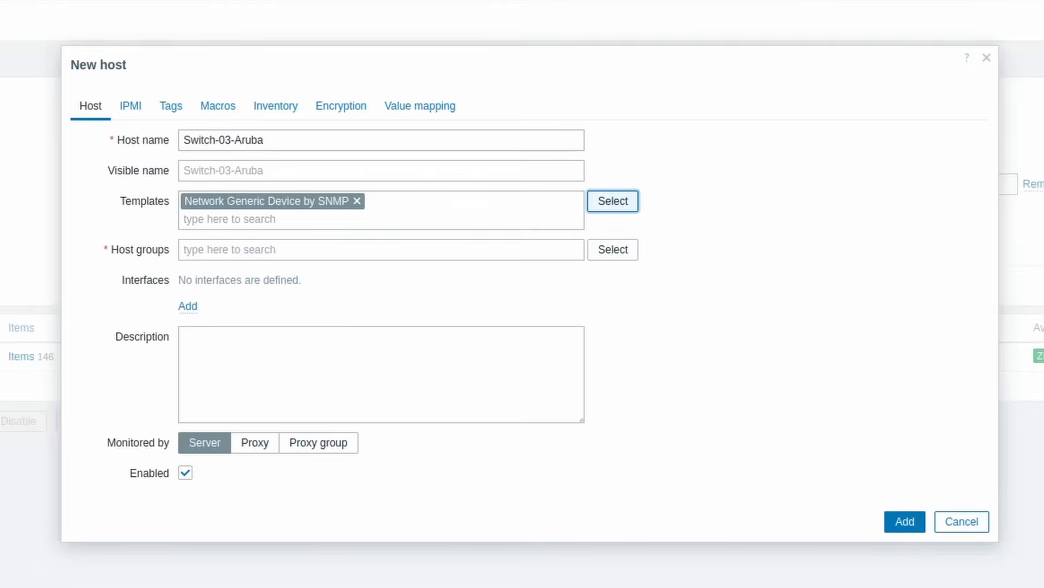
Assign the new host to the Network devices host group
click(603, 251)
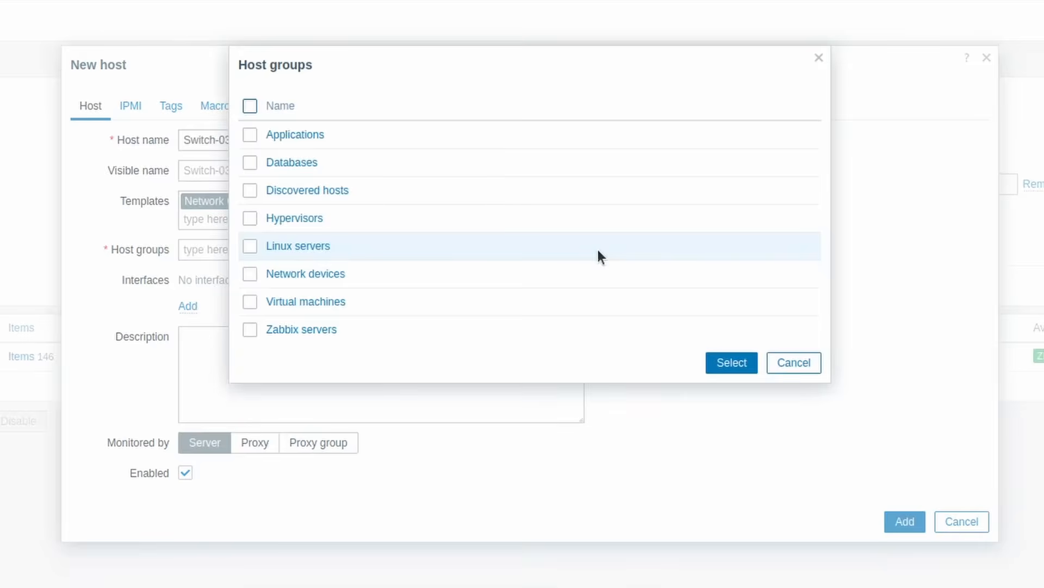
click(251, 272)
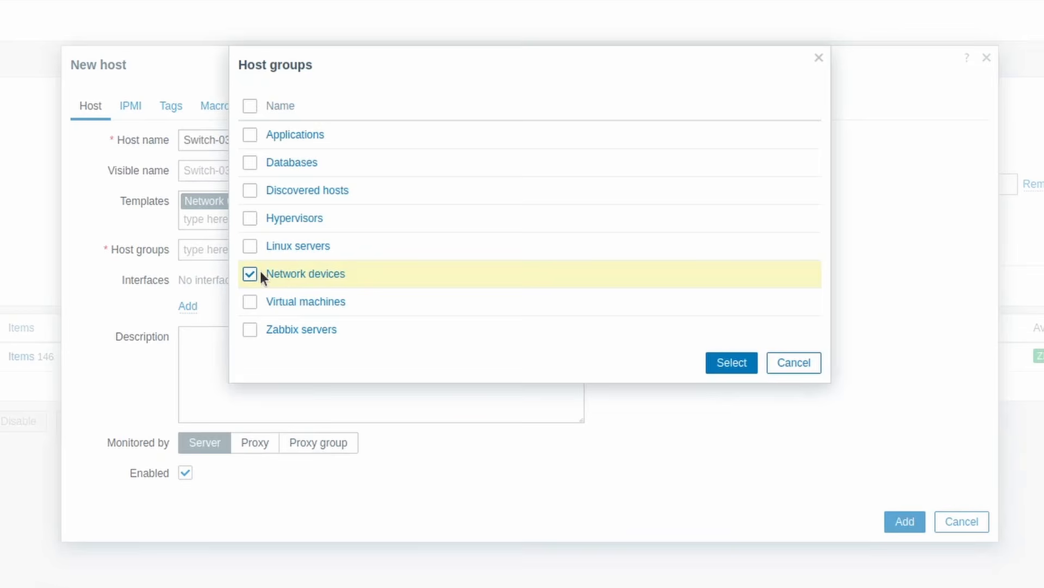
click(713, 362)
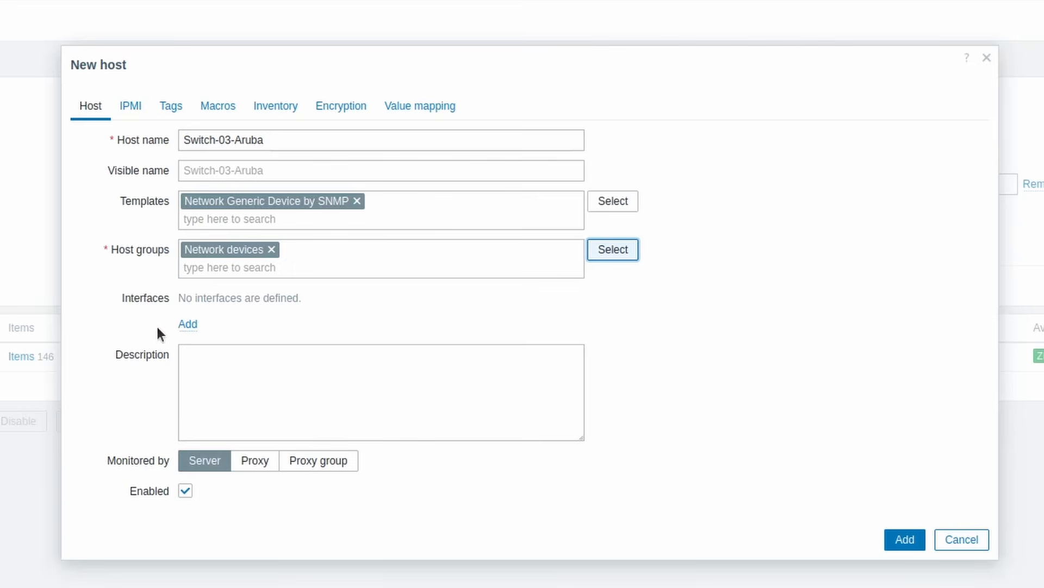
Add an SNMP interface to the host with IP address 172.16.1.3, keeping port 161
click(186, 326)
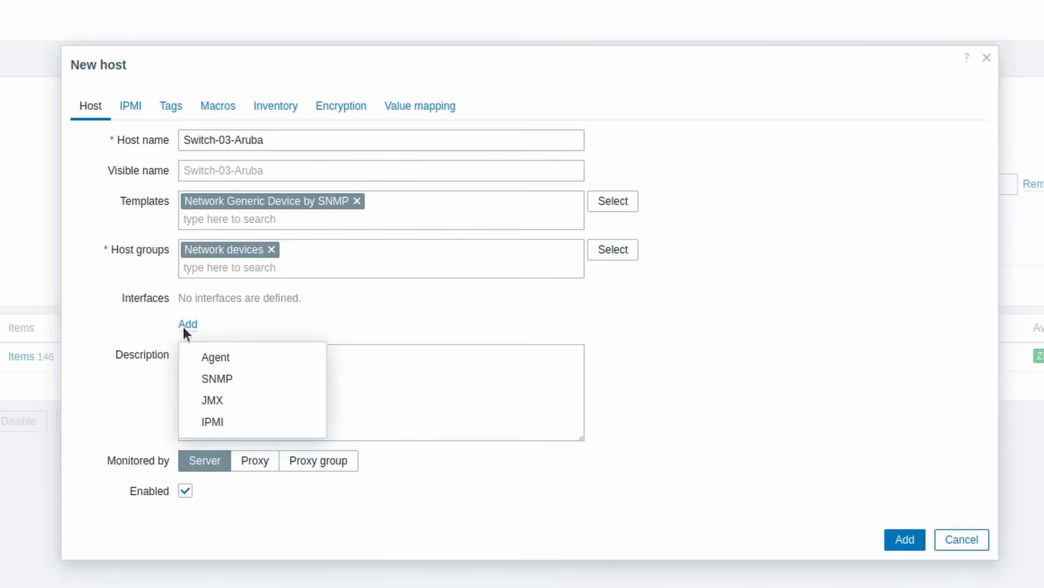
click(246, 384)
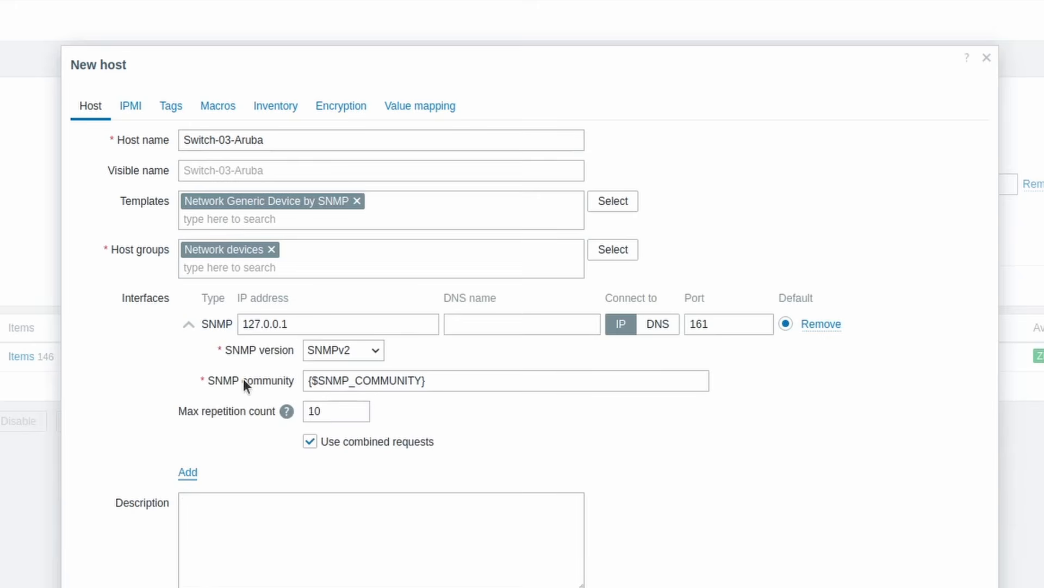
triple_click(293, 325)
key(BackSpace)
text(17)
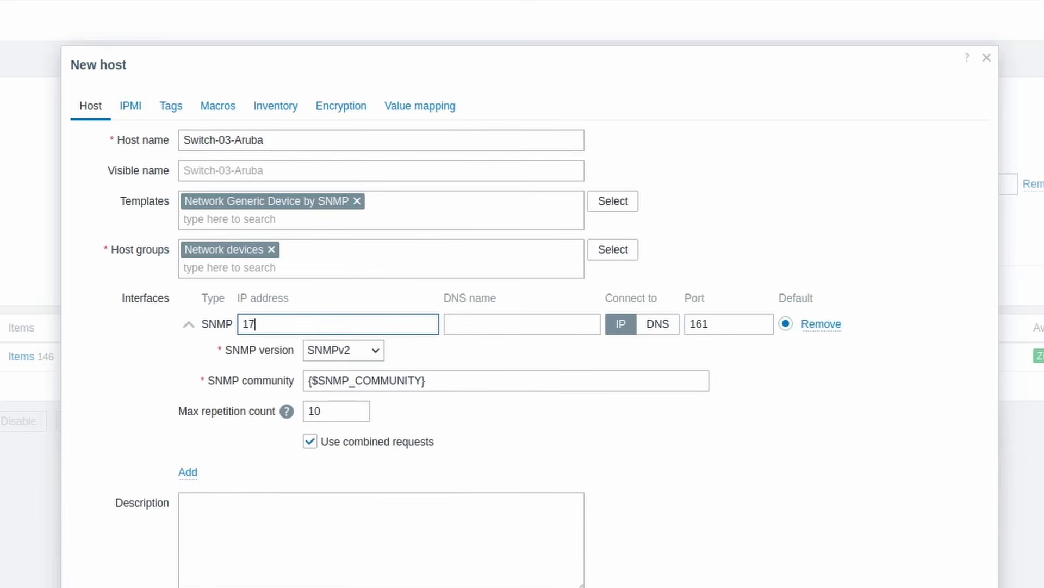
text(2.16.1.3)
double_click(715, 324)
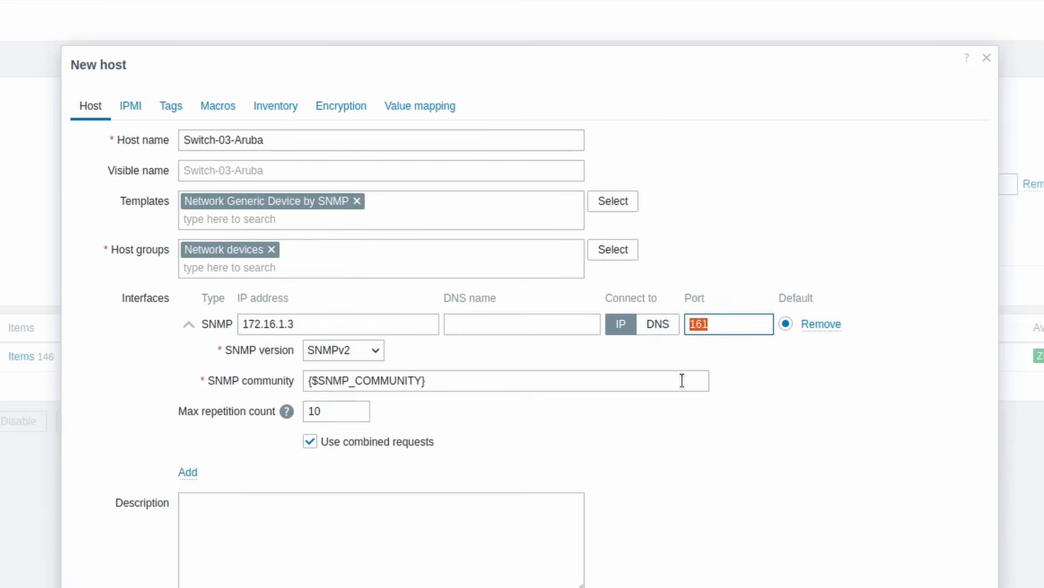
Keep SNMPv2 as the interface's version, replace the community macro with the switch's SNMP community string, and add the host
click(373, 353)
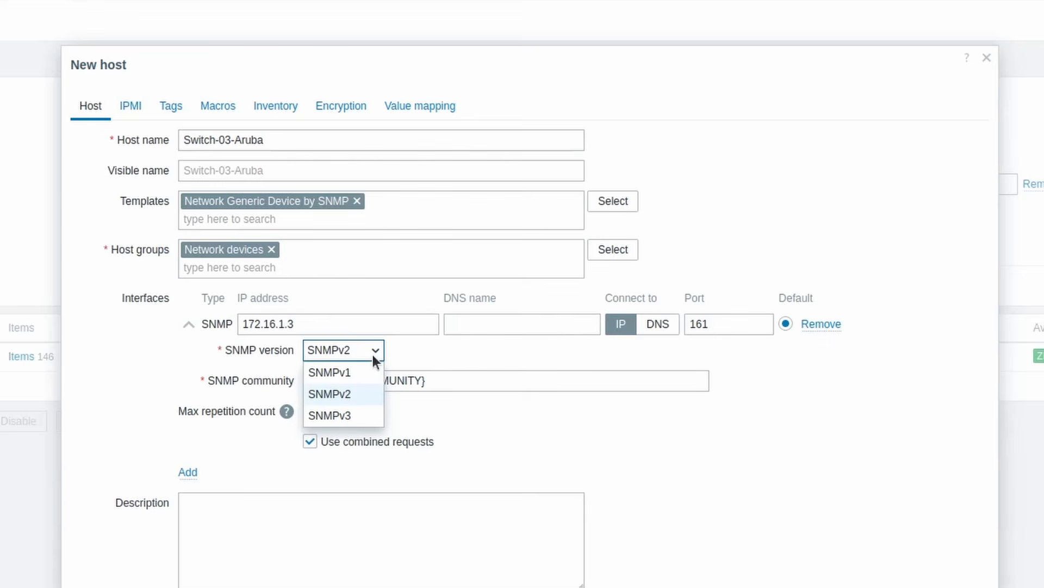
click(361, 391)
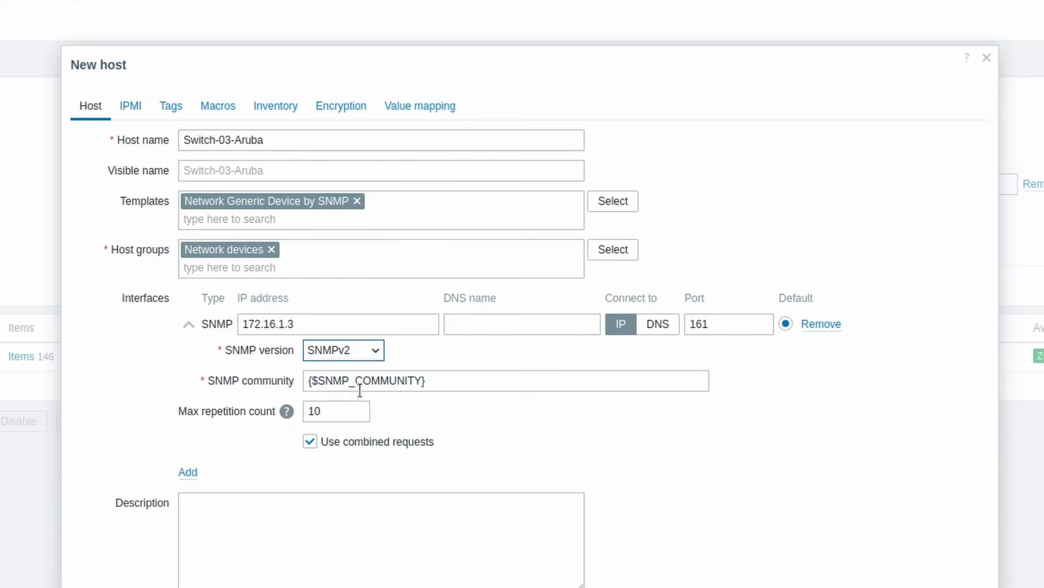
triple_click(443, 380)
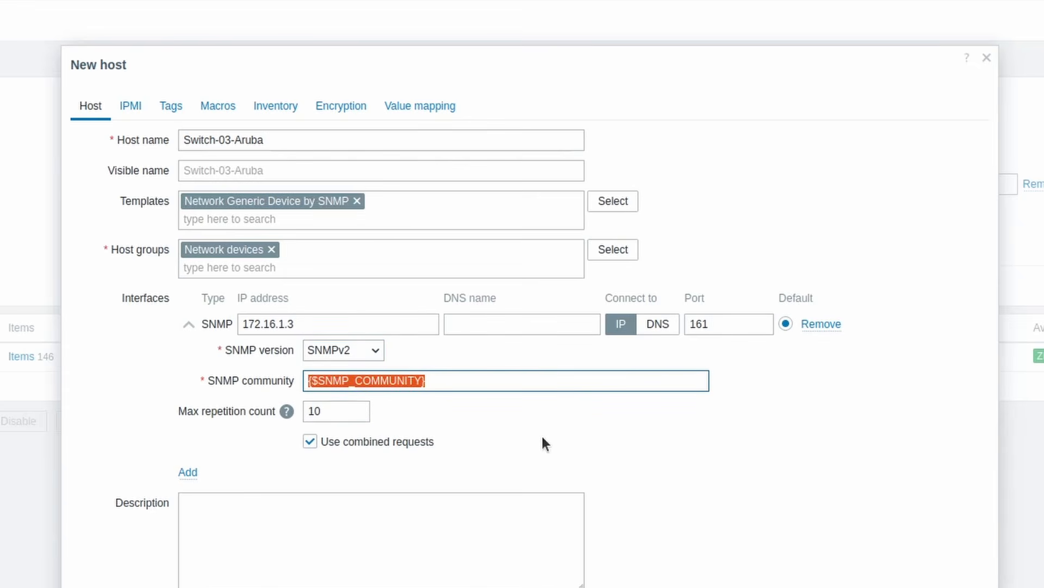
key(BackSpace)
text(tss)
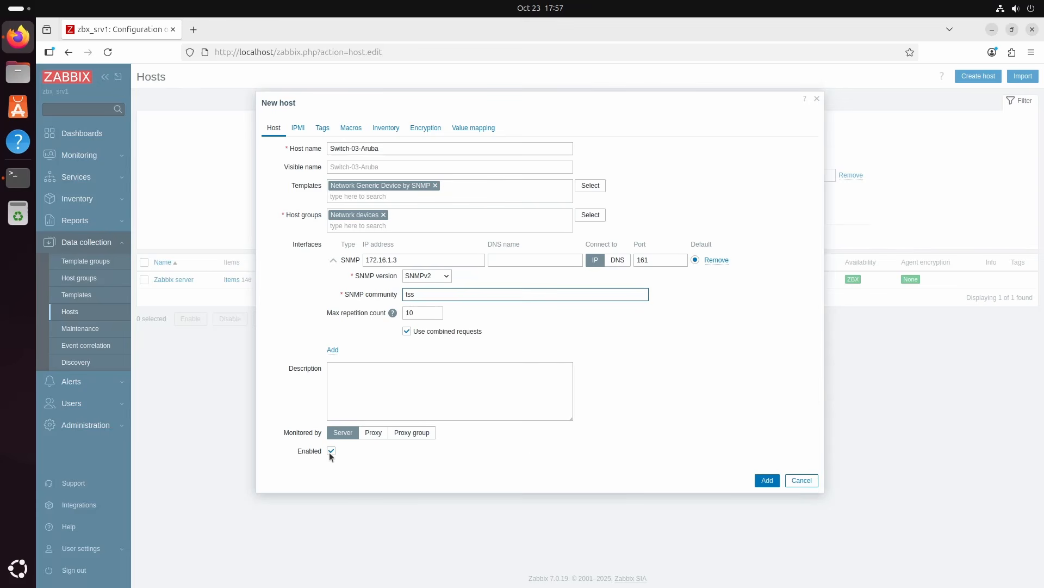
click(759, 480)
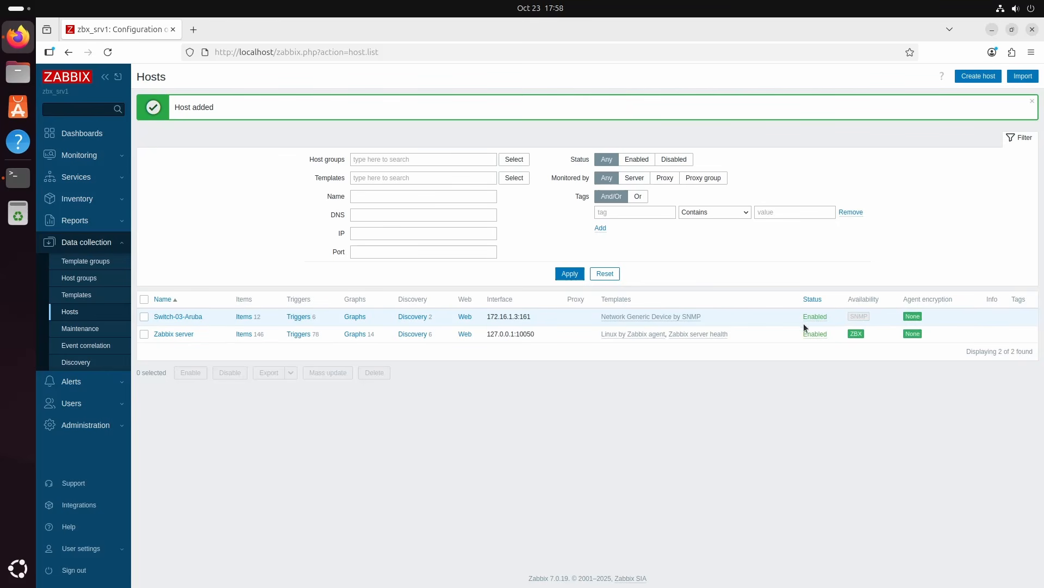
Check the SNMP availability of Switch-03-Aruba and review its collected items in the latest data from the monitoring section
mouse_move(862, 321)
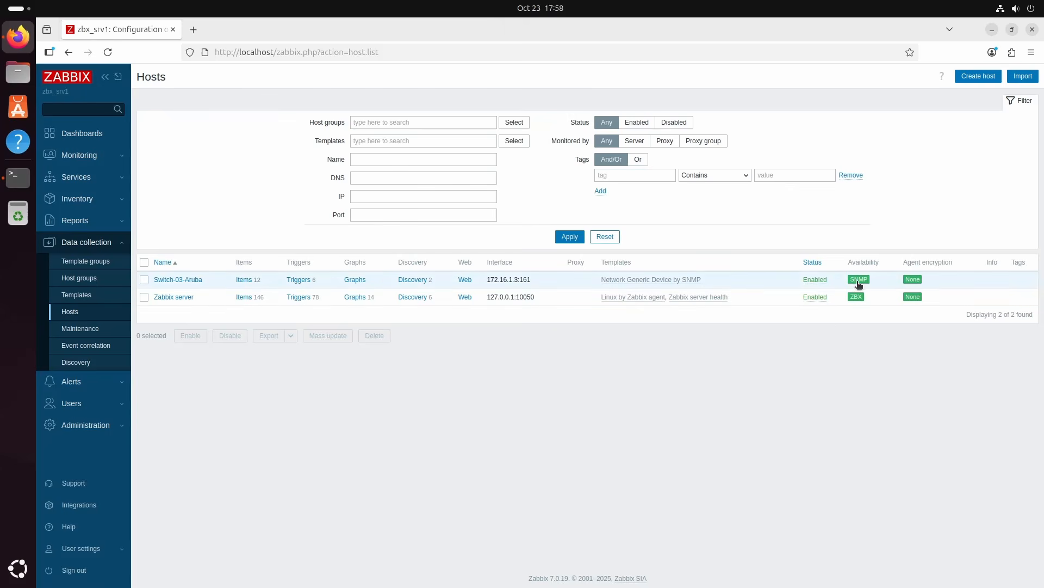
mouse_move(858, 283)
click(80, 156)
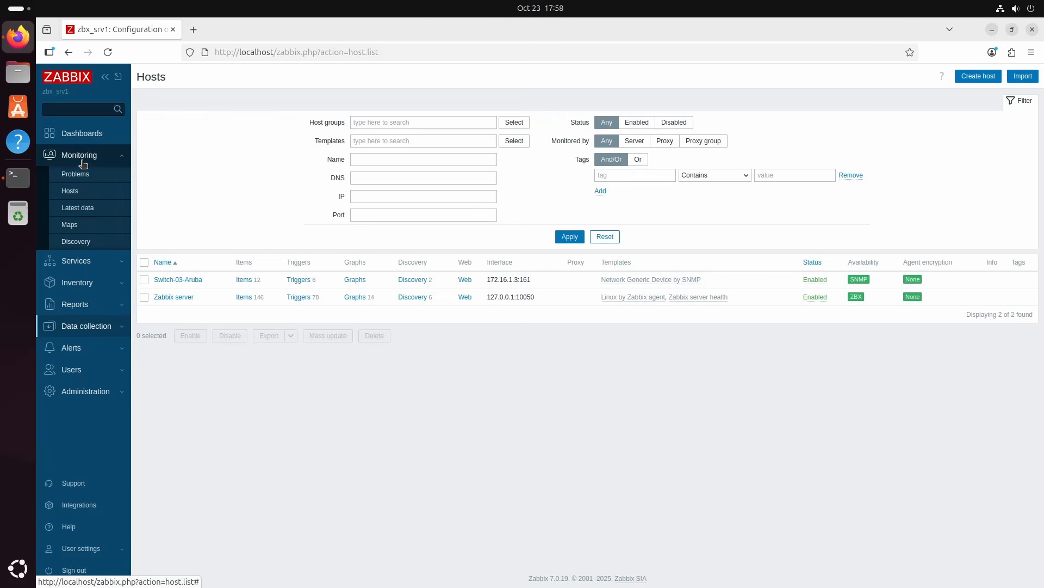
click(70, 191)
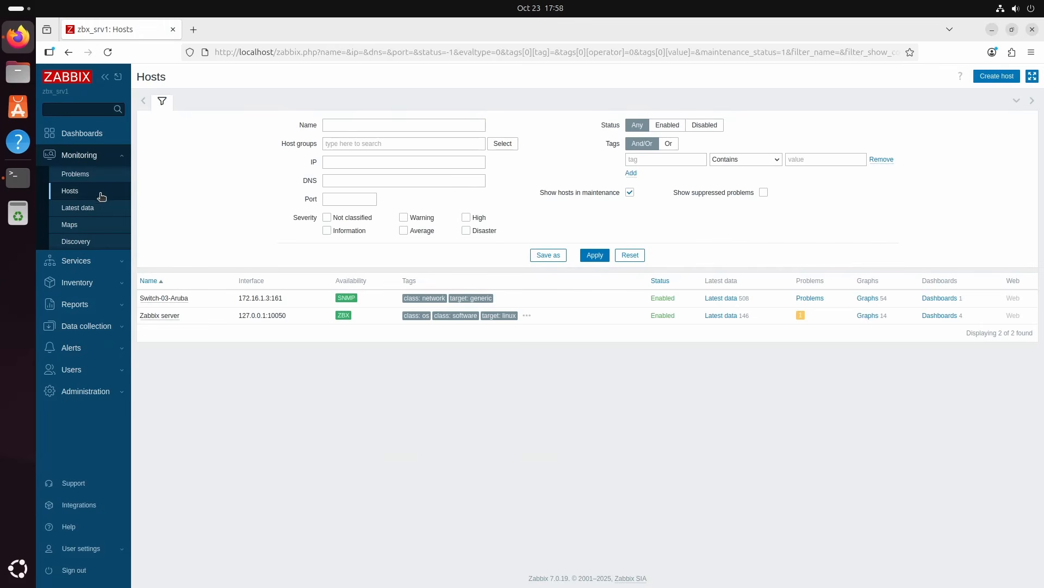
click(721, 298)
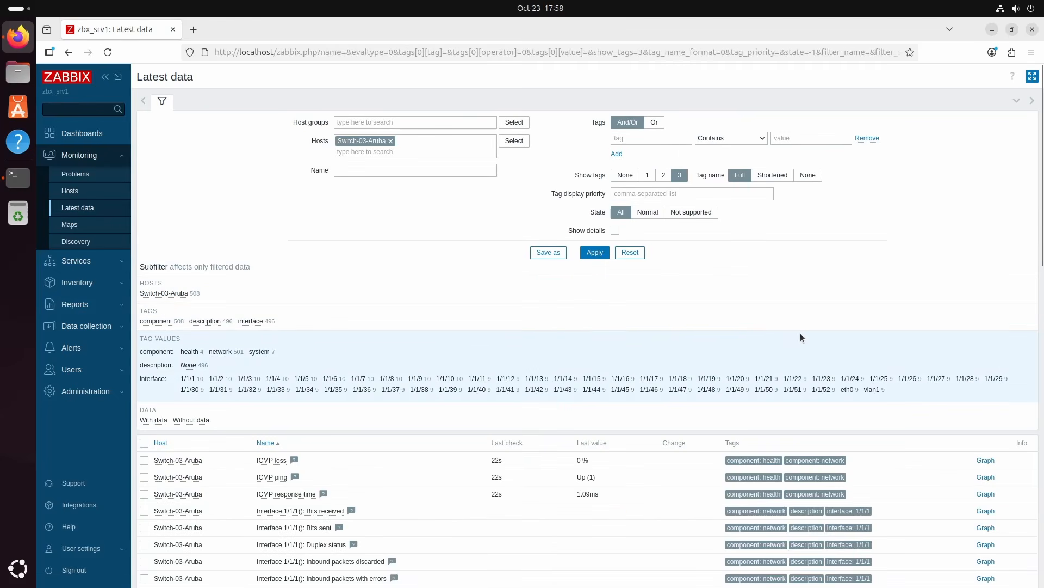
scroll(801, 338, down, 3)
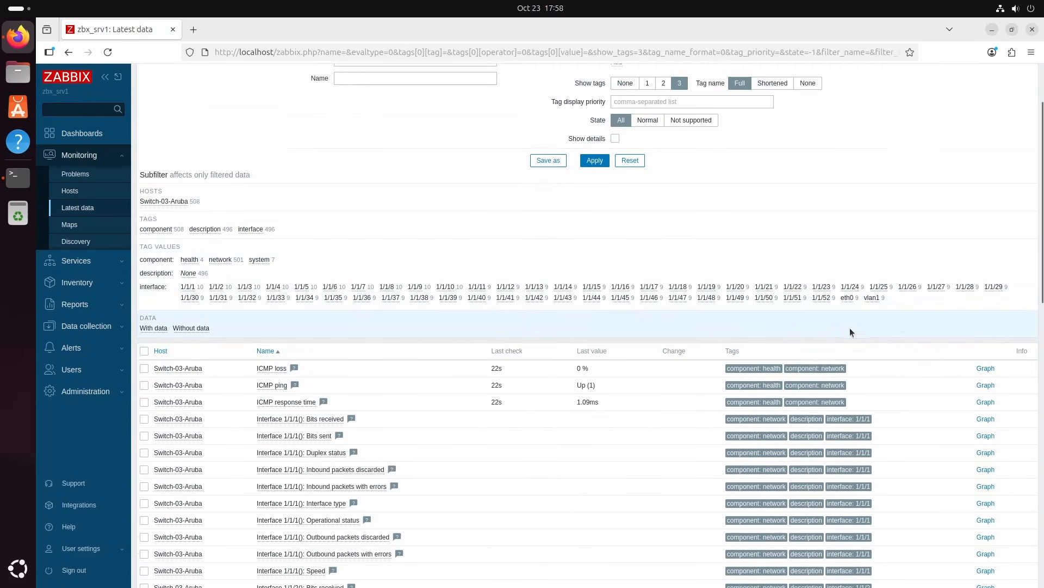
scroll(852, 332, down, 5)
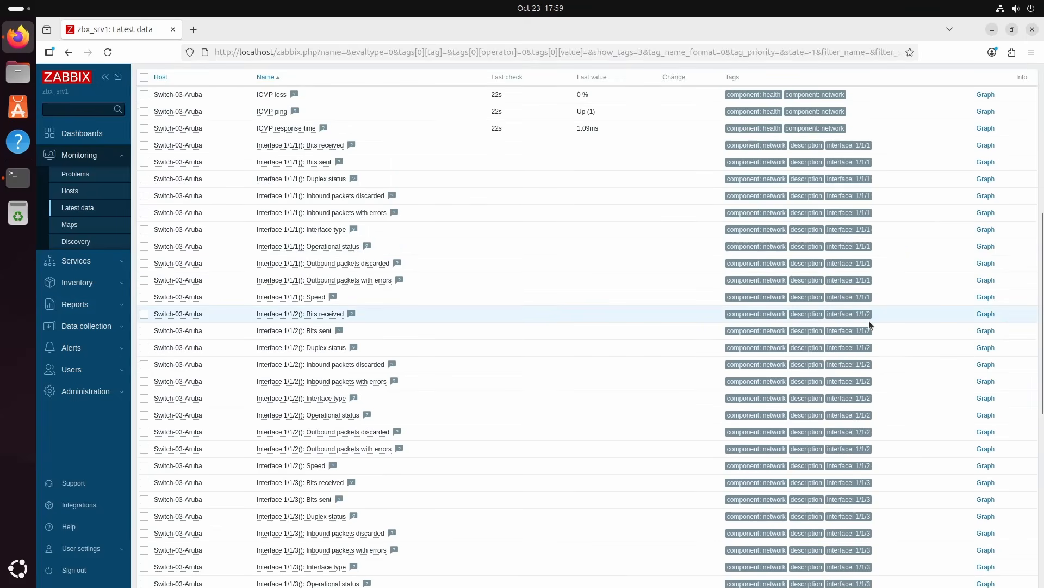
scroll(869, 321, up, 8)
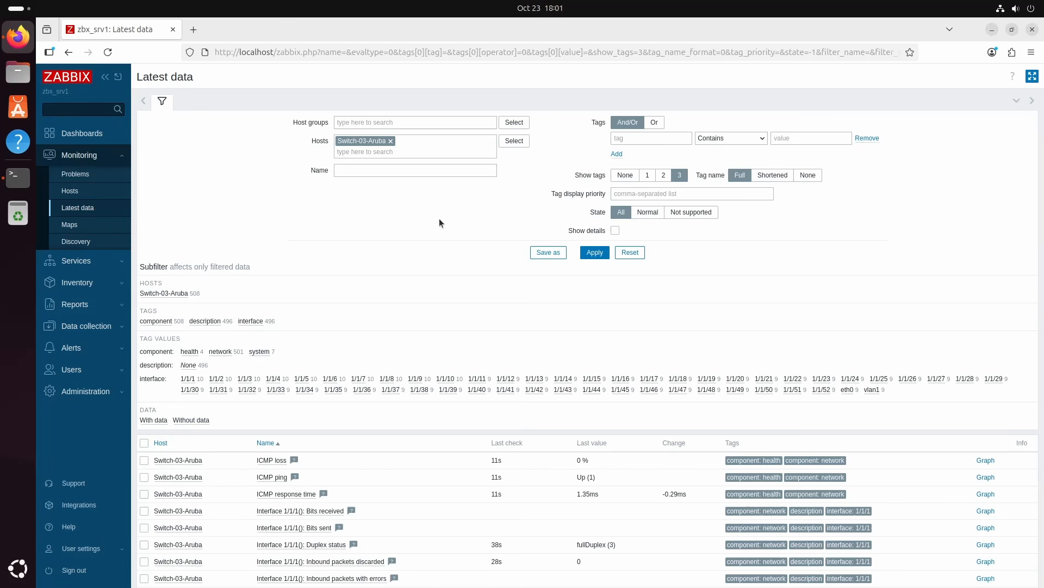
Open the pfSense web interface at 172.16.1.99 in a new browser tab
click(194, 29)
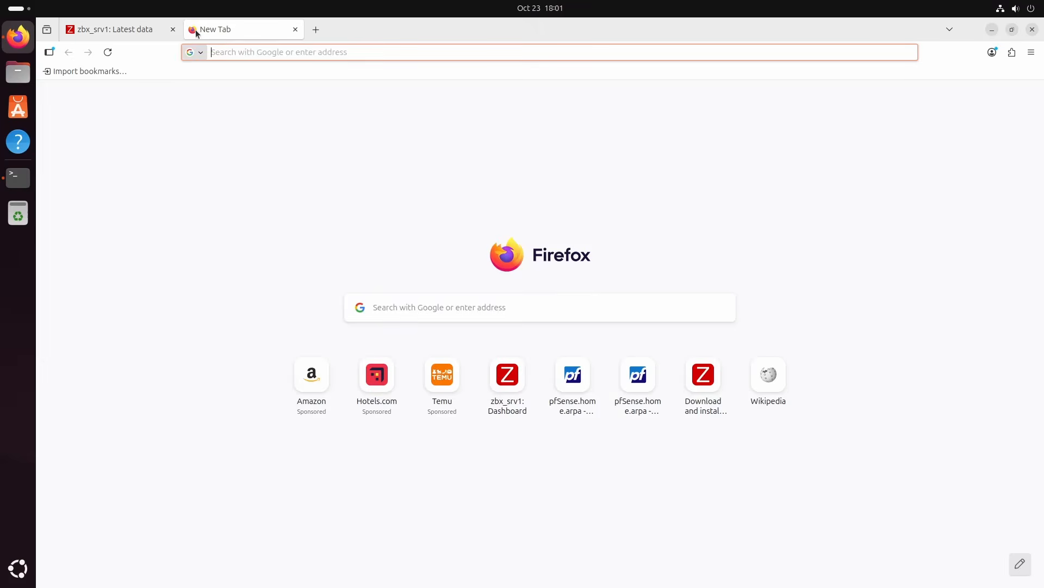
text(172.16.1.99)
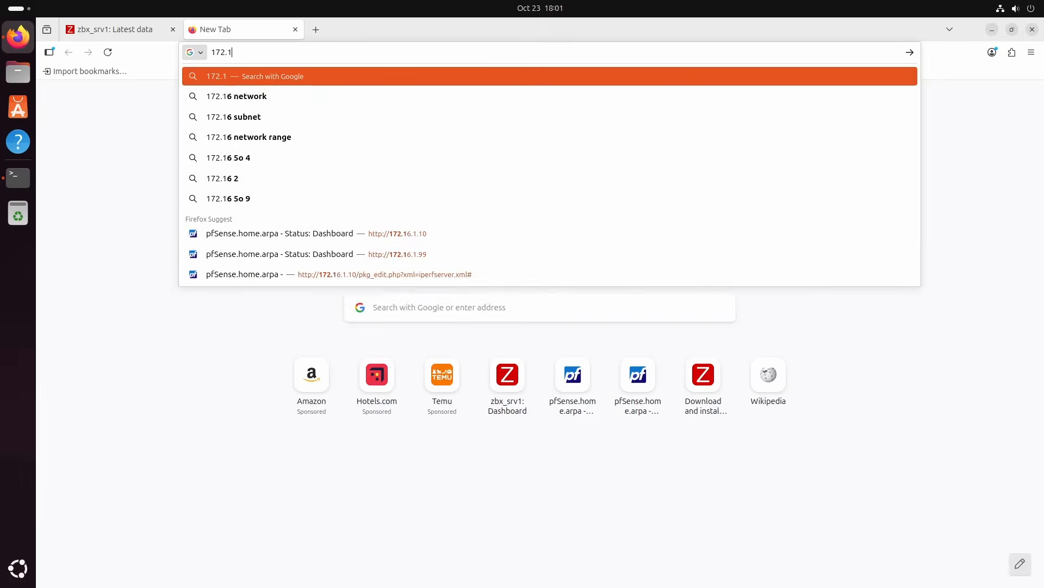
key(Return)
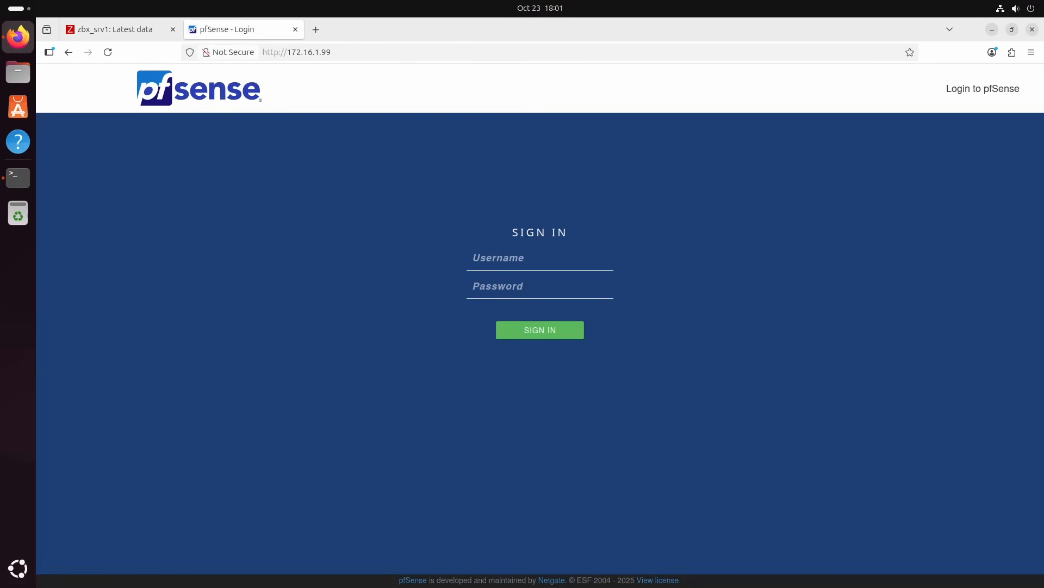
click(327, 52)
Sign in to pfSense as admin with the account password
click(441, 289)
key(Tab)
text(admin)
key(Tab)
text(•)
key(Return)
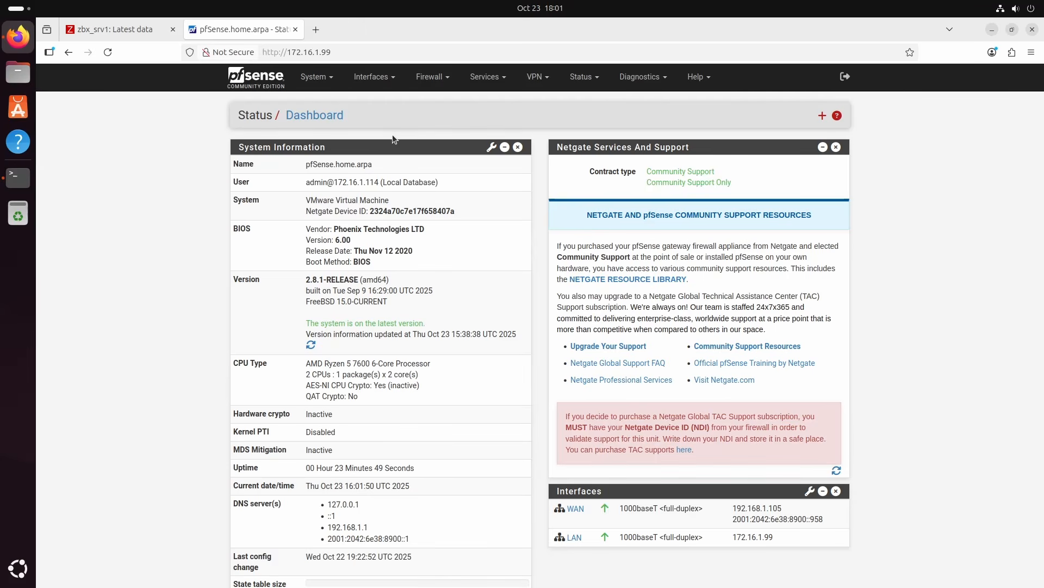
Search the available packages in the pfSense Package Manager for zabbix
click(327, 84)
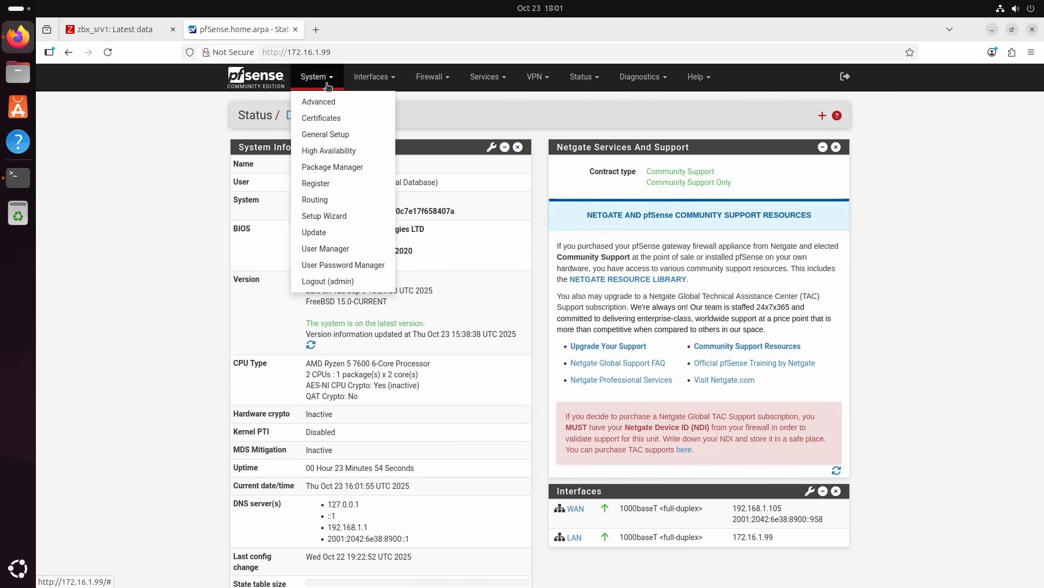
click(333, 168)
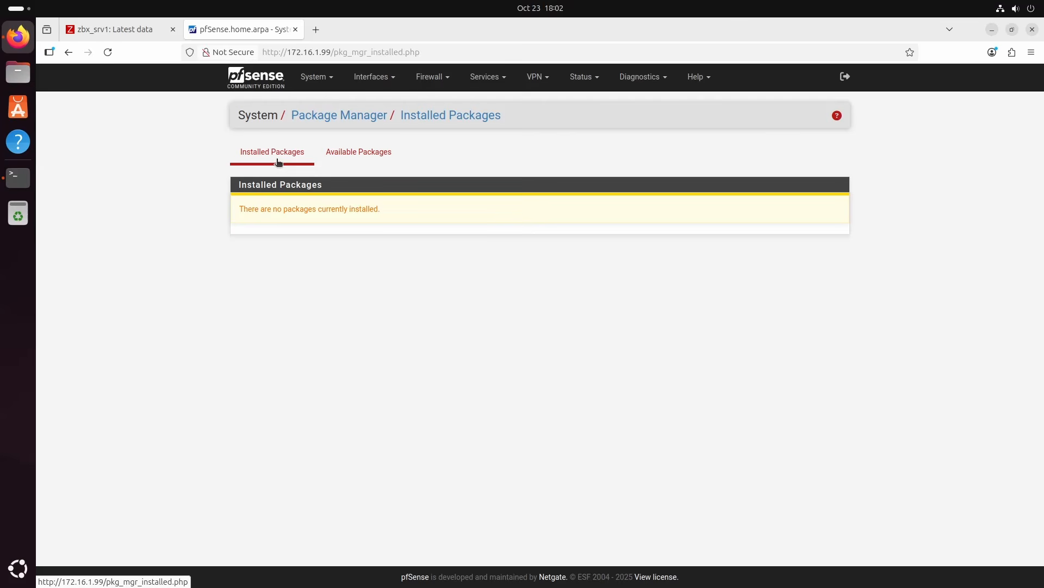
click(363, 158)
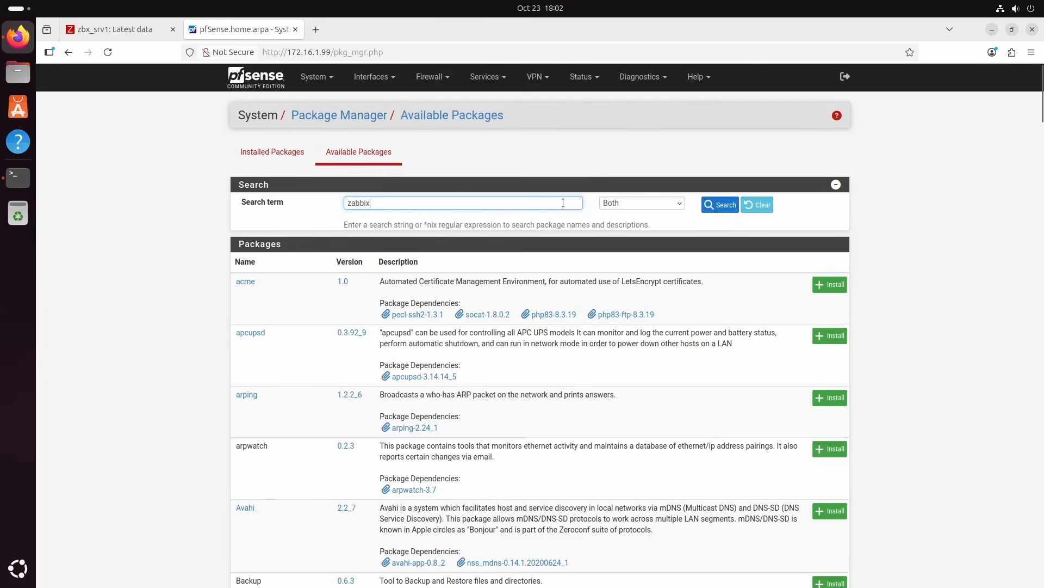
click(711, 207)
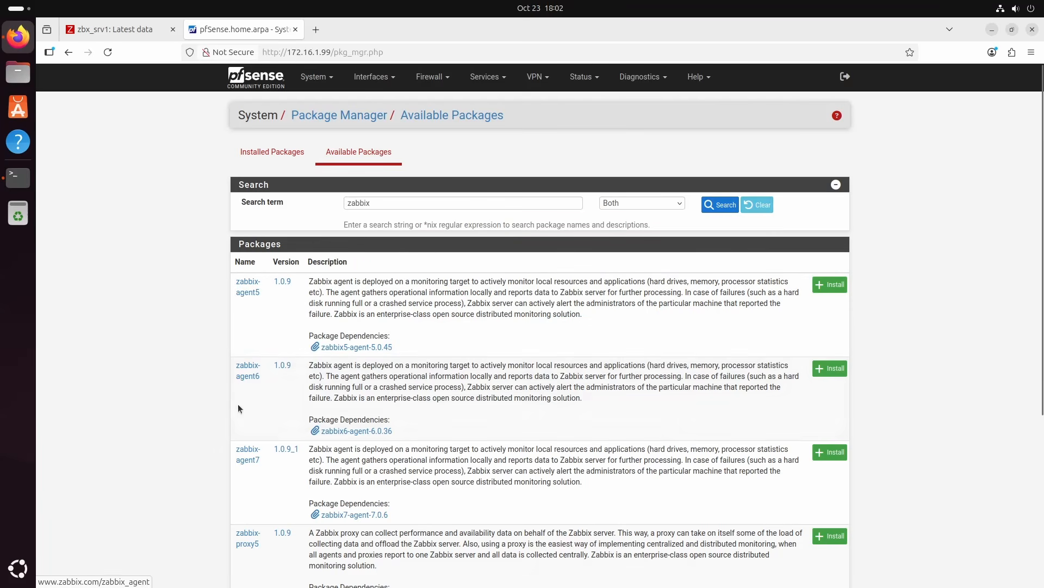
Install the zabbix-agent7 package from the pfSense search results and check the installation log
scroll(225, 462, down, 4)
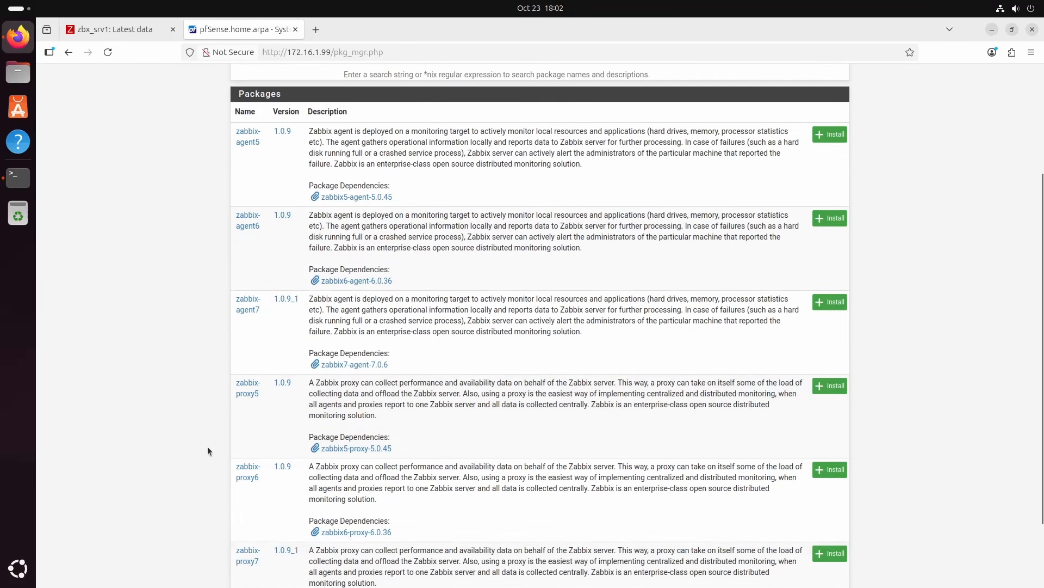
scroll(212, 452, up, 2)
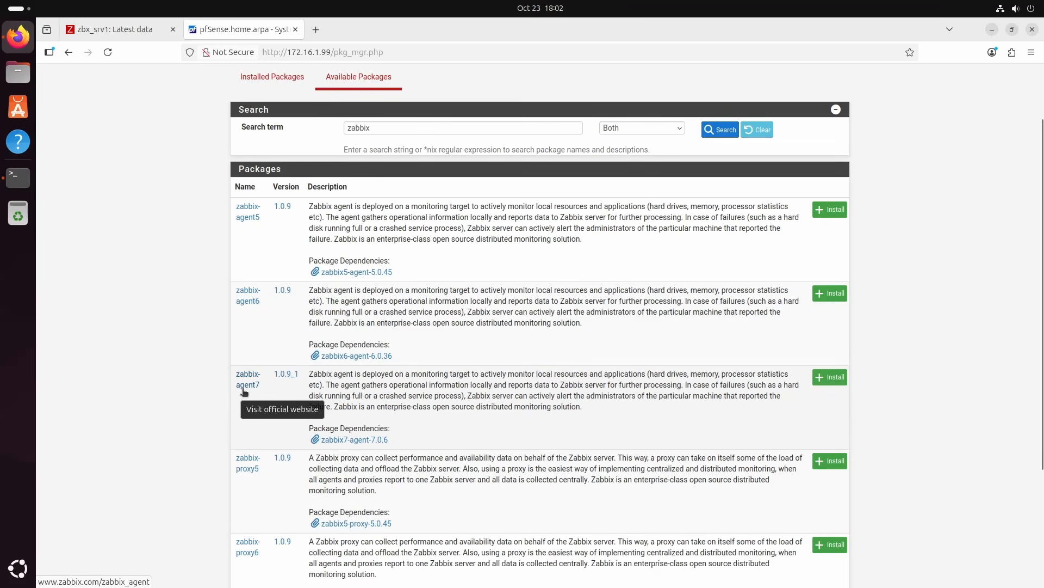
click(822, 378)
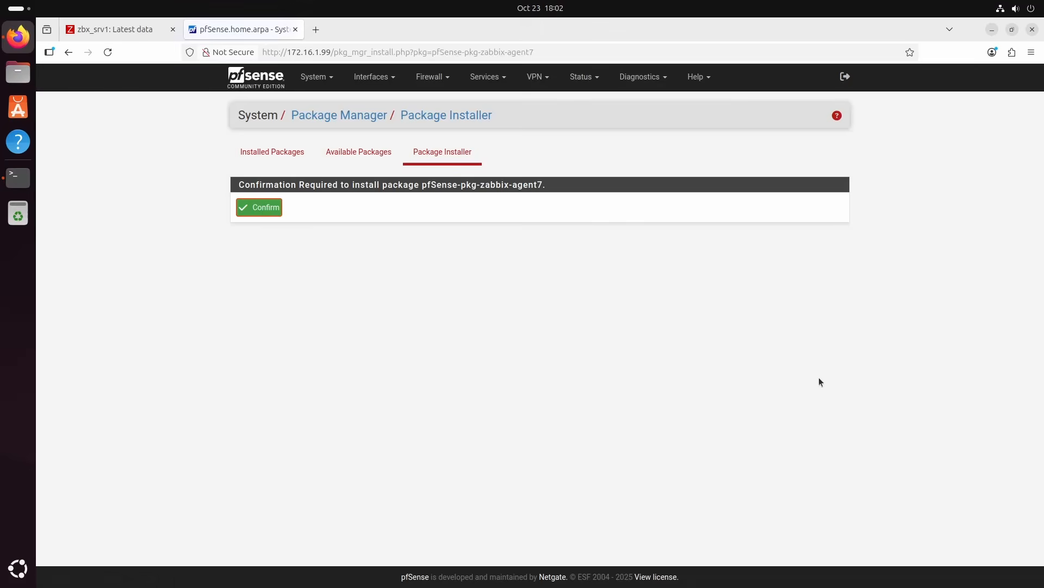
click(261, 215)
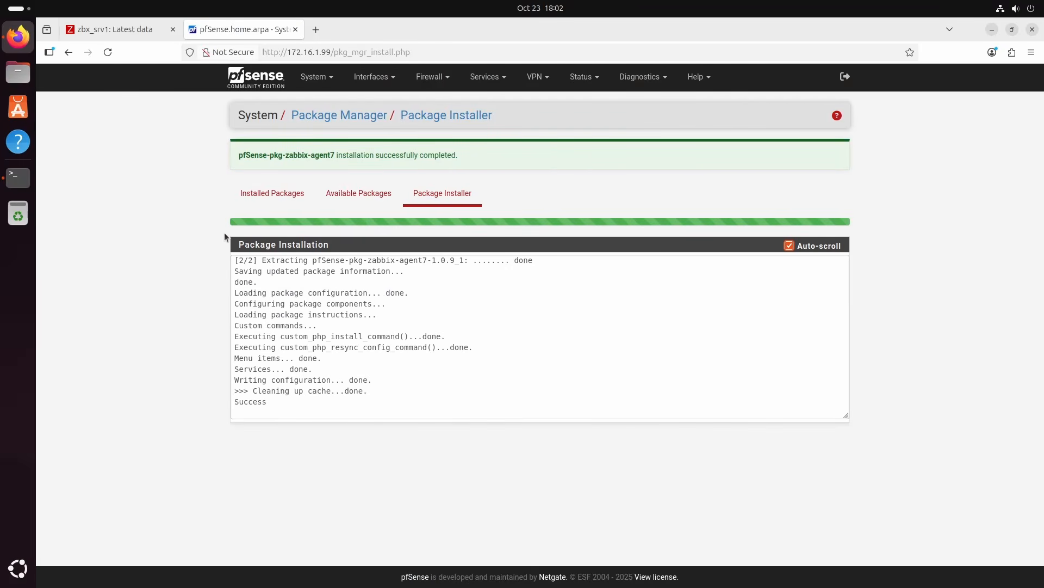
double_click(247, 401)
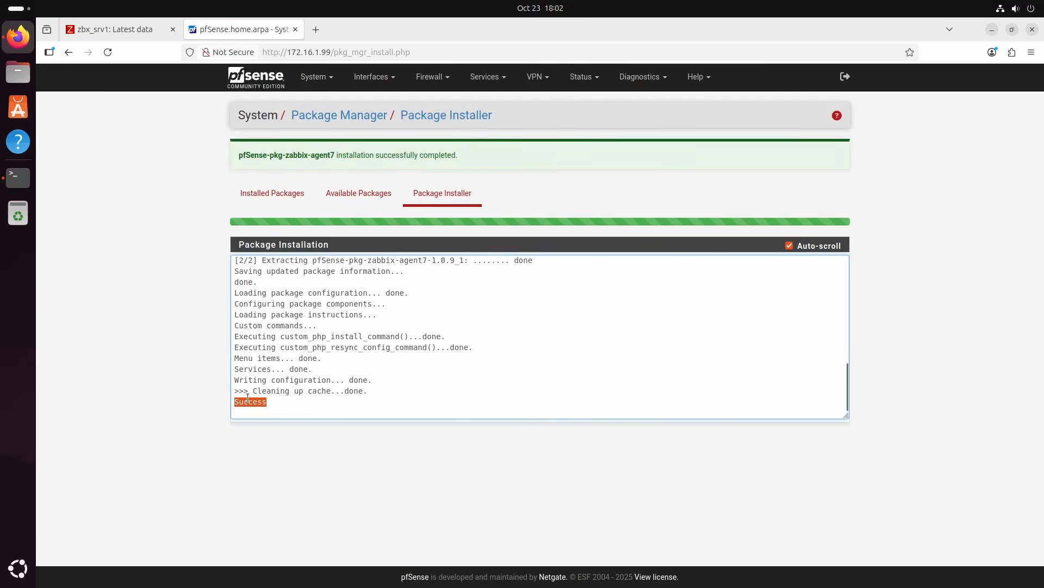
click(185, 388)
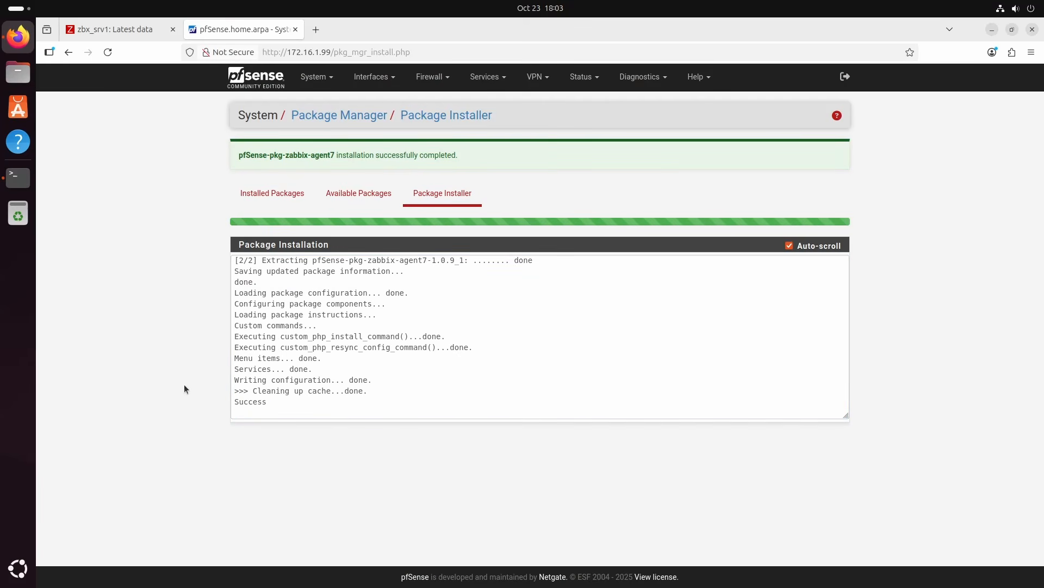
Open the Zabbix Agent 7 service settings in pfSense and make sure the agent service is enabled
click(491, 82)
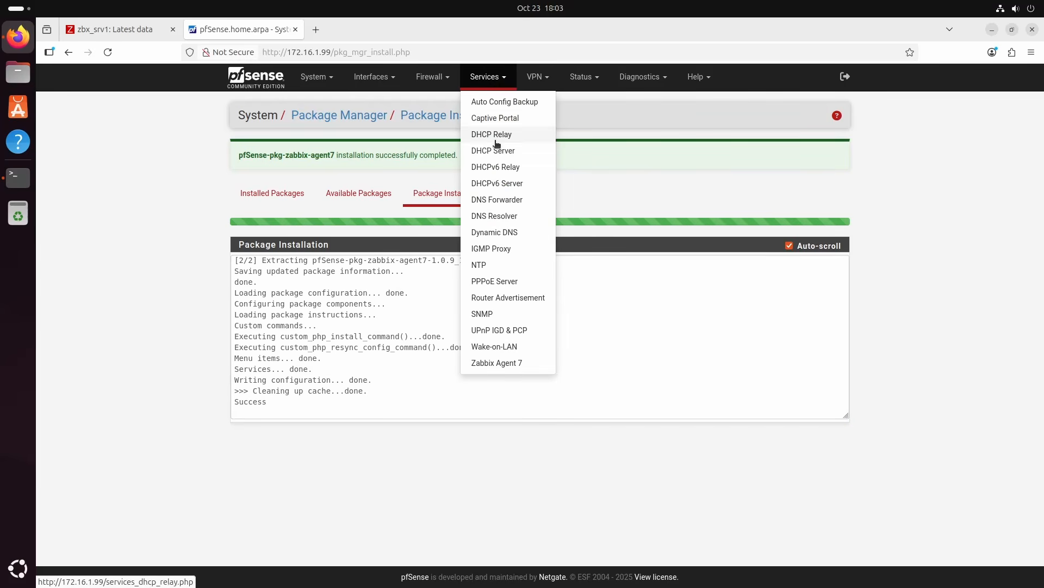
click(512, 367)
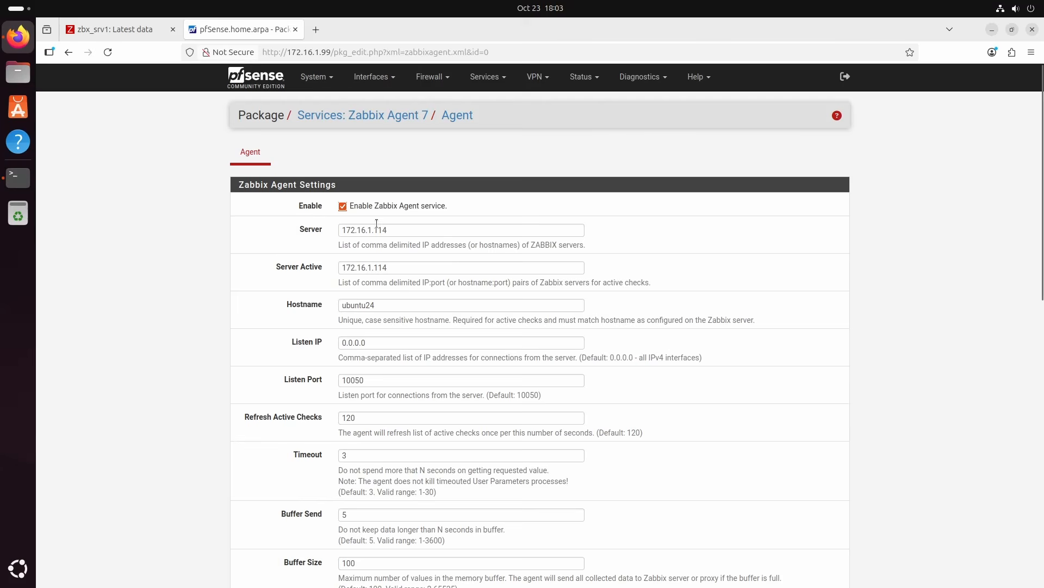
click(343, 208)
click(343, 208)
Look up the Zabbix server's own IP address by running ip a|grep 24 in the terminal, and return to the browser
click(18, 177)
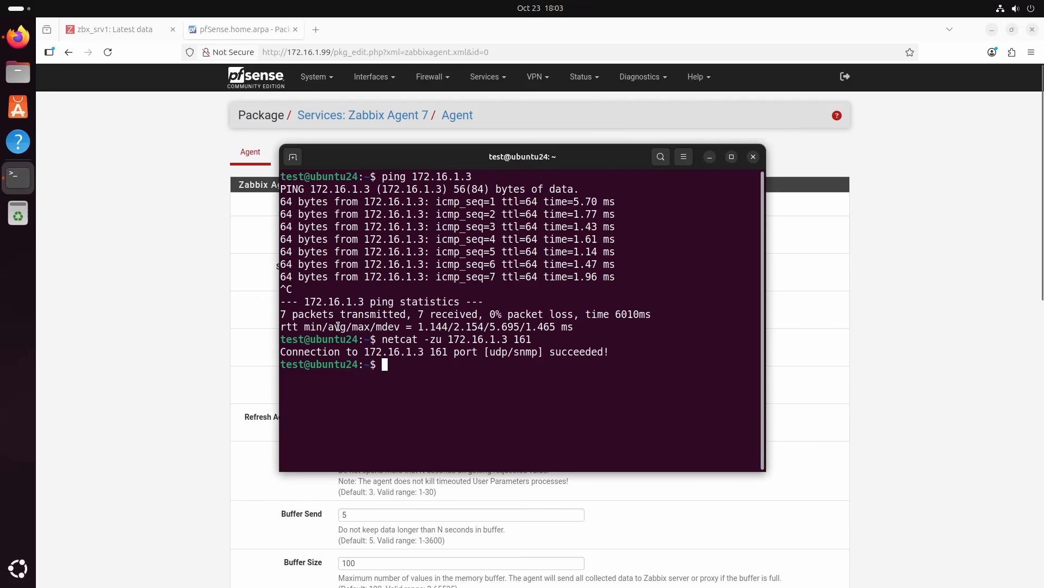
text(ip a)
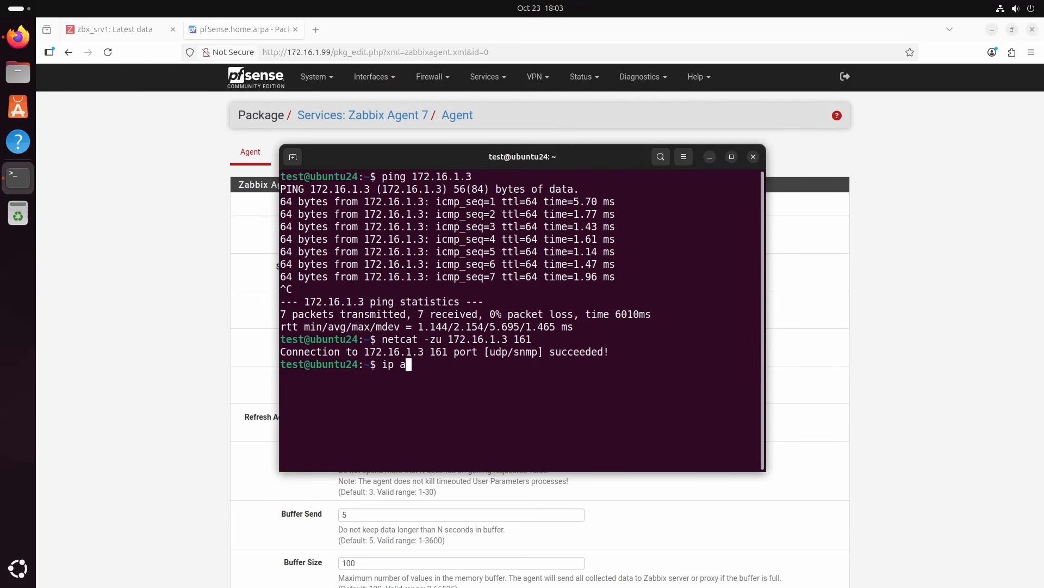
text(|grep 24)
key(Return)
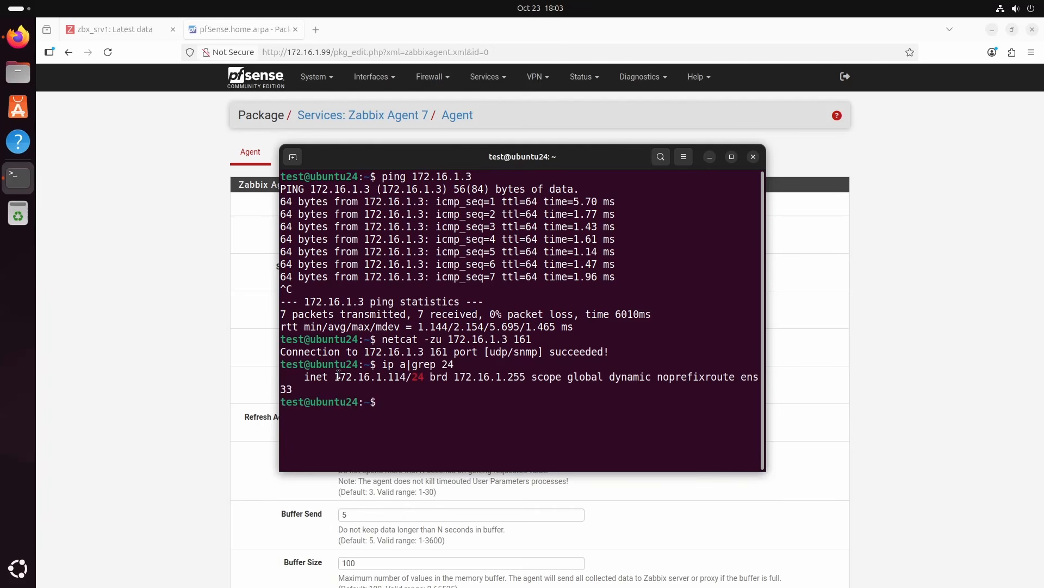
drag(334, 377, 407, 377)
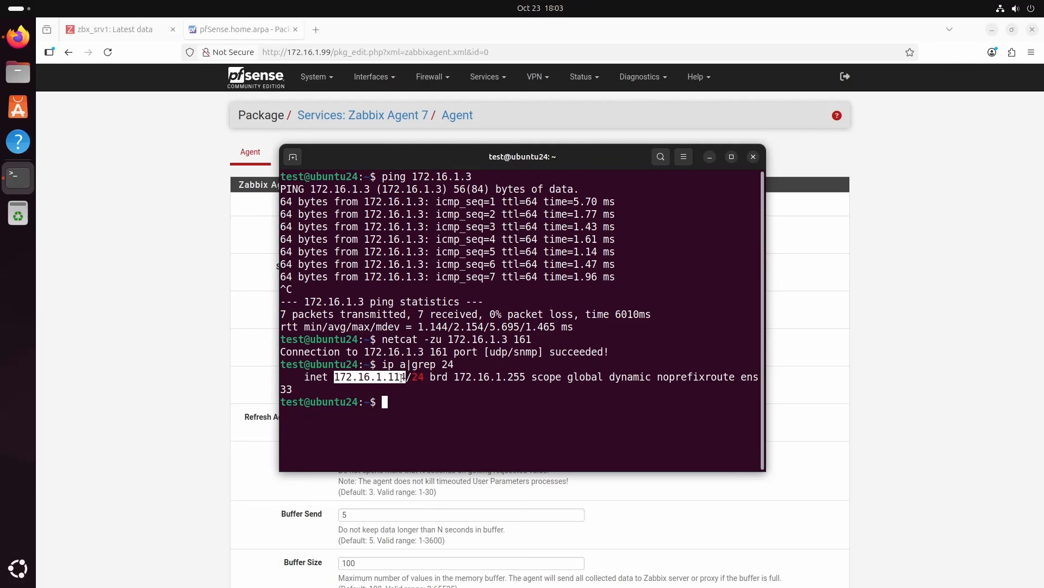
click(217, 341)
Set the agent's Server Active address to 172.16.1.114, review the remaining parameters and save the Zabbix agent settings
drag(393, 234, 335, 234)
key(ctrl+c)
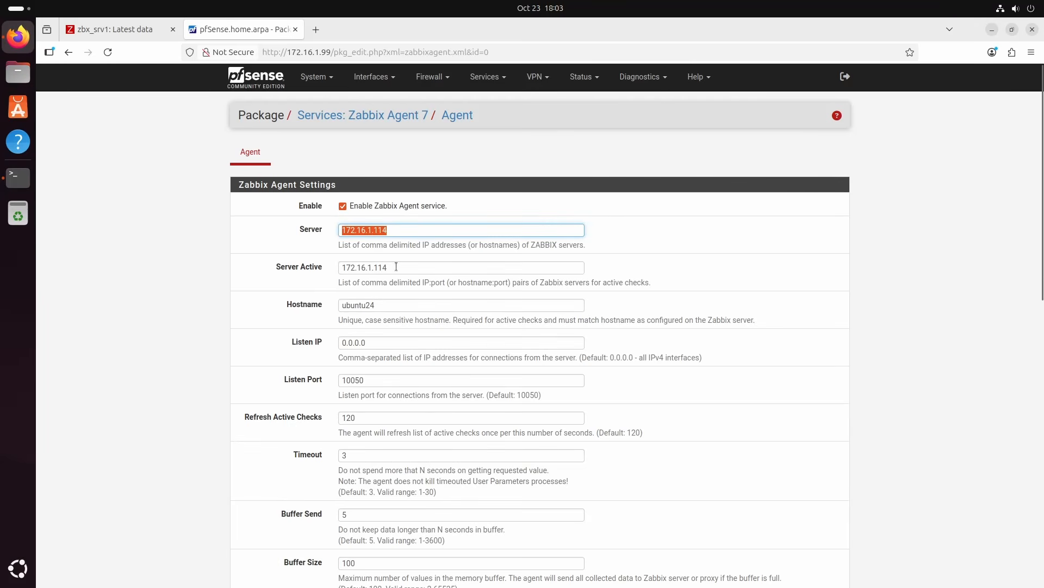
drag(397, 267, 309, 267)
key(ctrl+v)
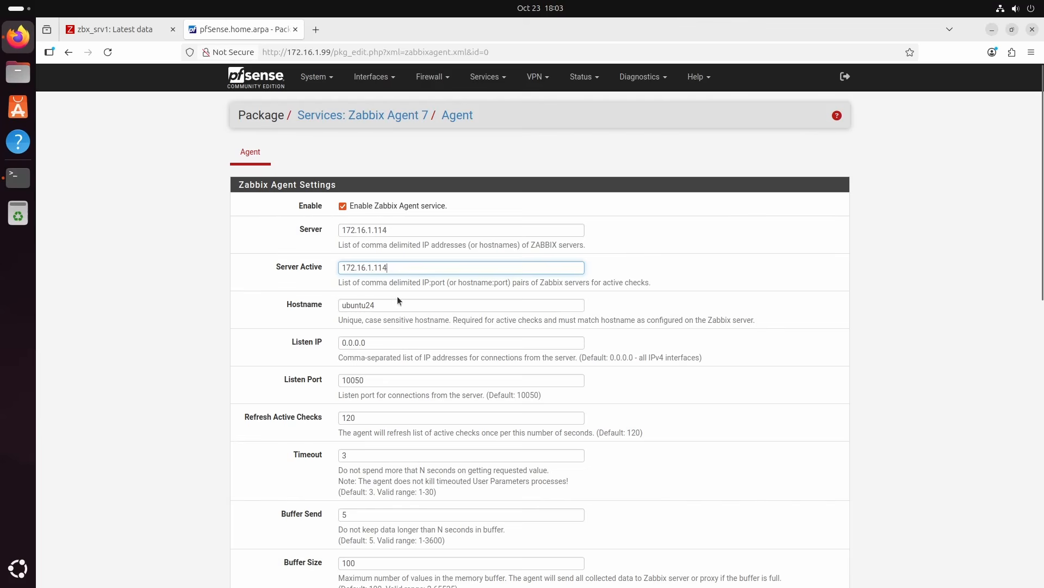
drag(385, 305, 313, 307)
click(171, 274)
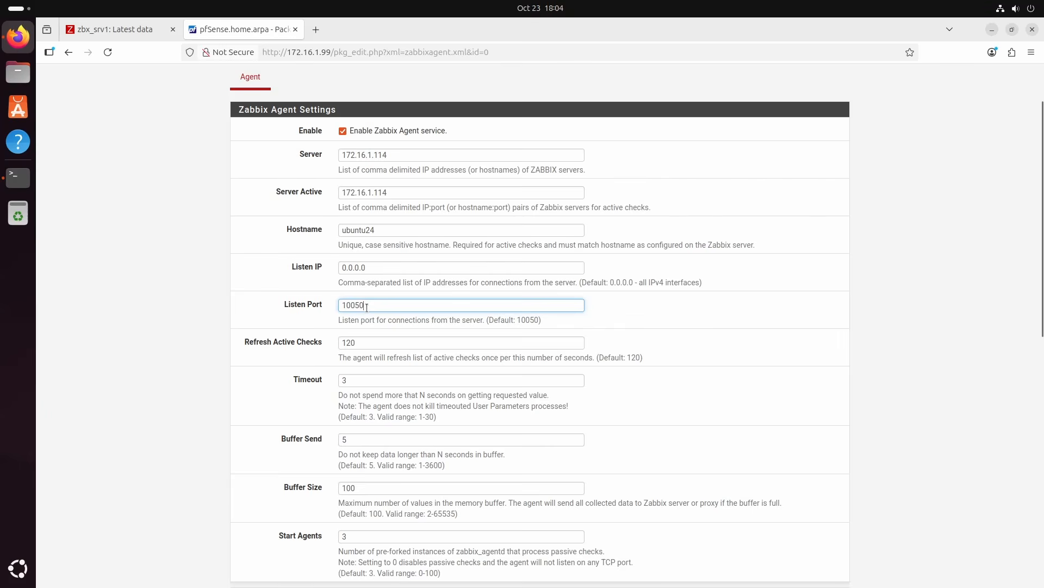
scroll(368, 313, down, 3)
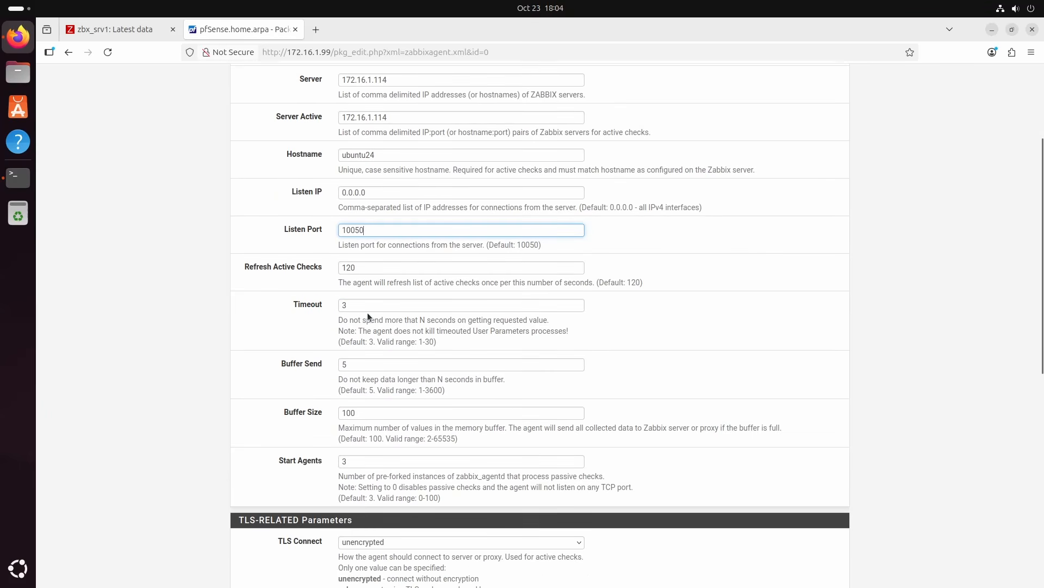
scroll(368, 234, down, 9)
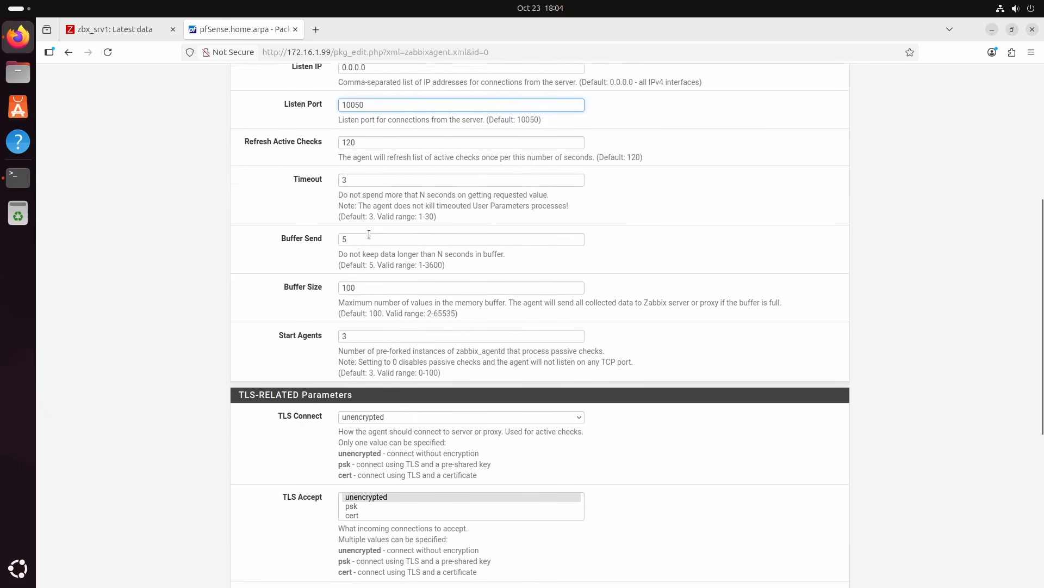
scroll(354, 330, down, 8)
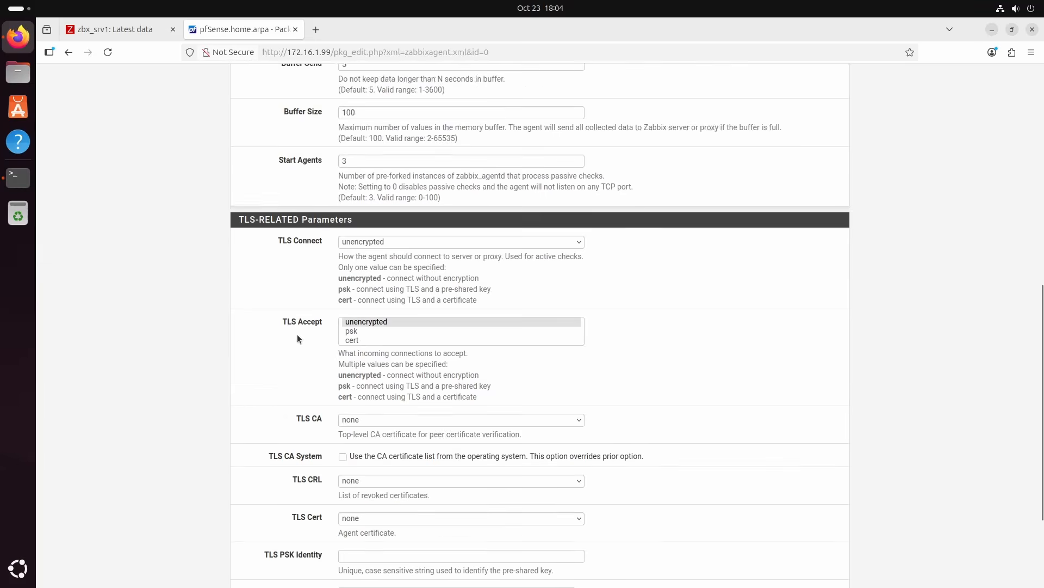
click(358, 529)
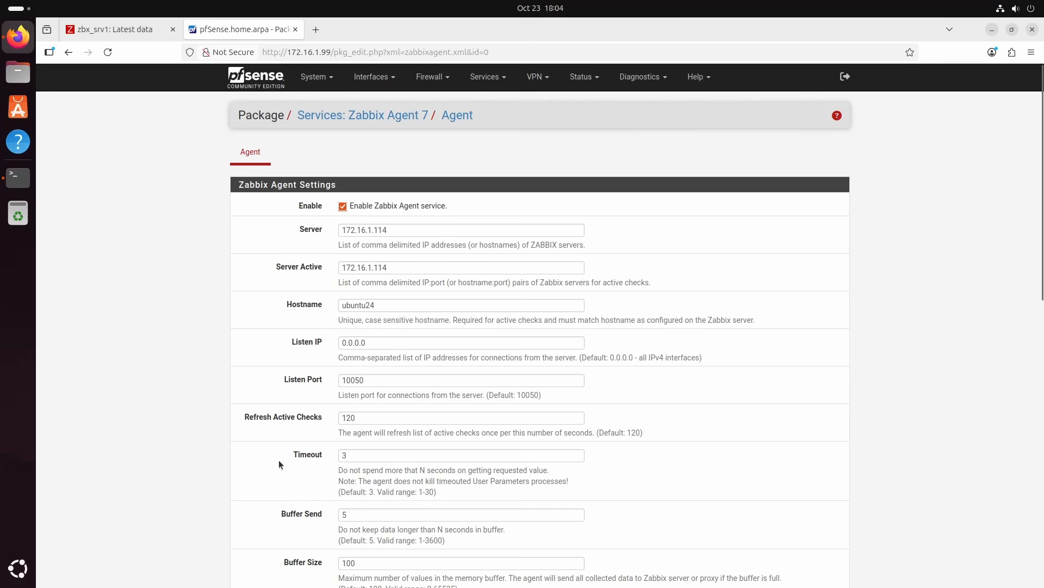
Switch to Zabbix and start a new host named Firewall-02-pfSense in the data collection hosts
click(124, 31)
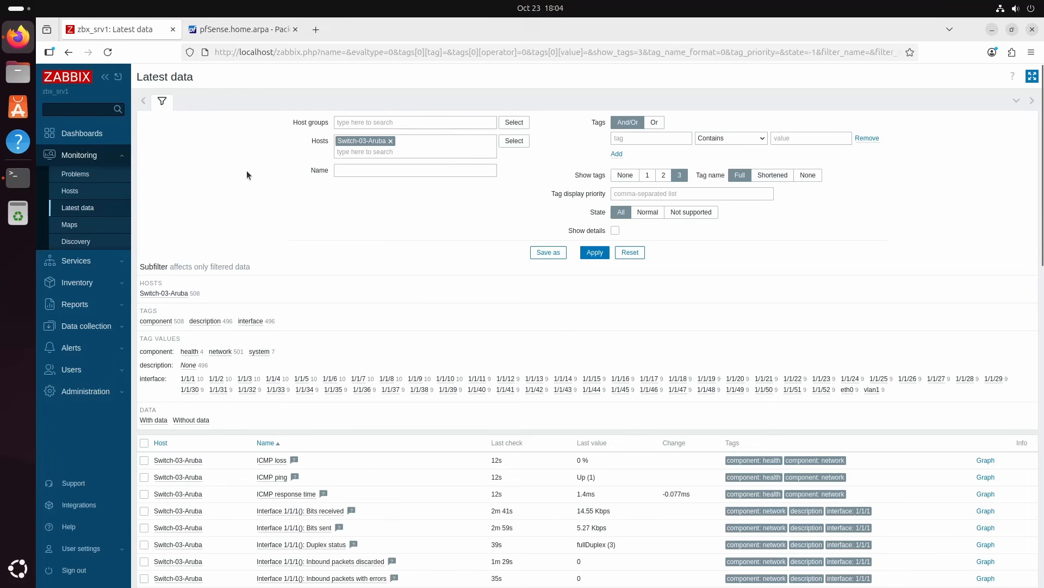
click(84, 327)
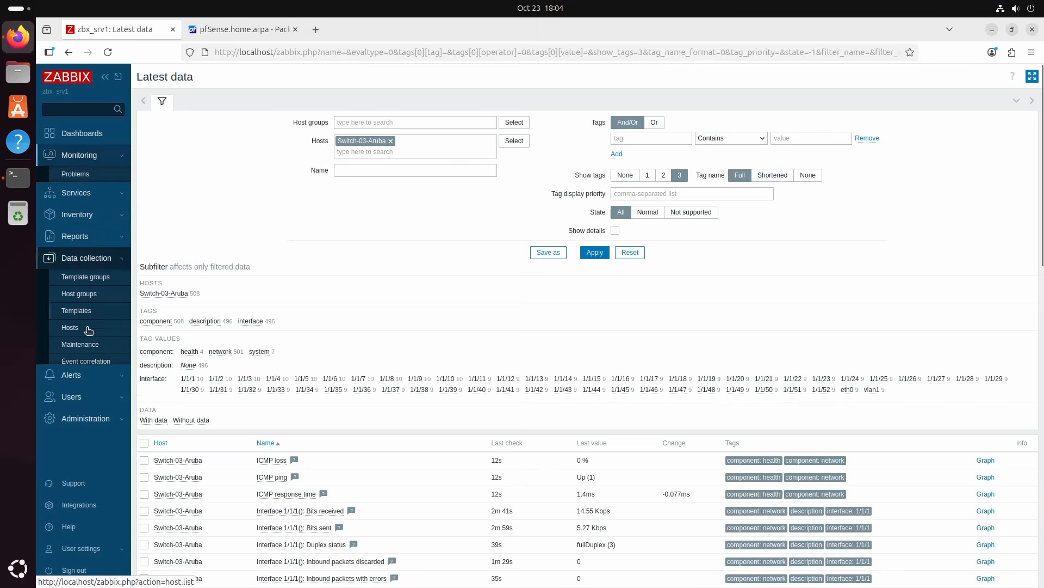
click(70, 313)
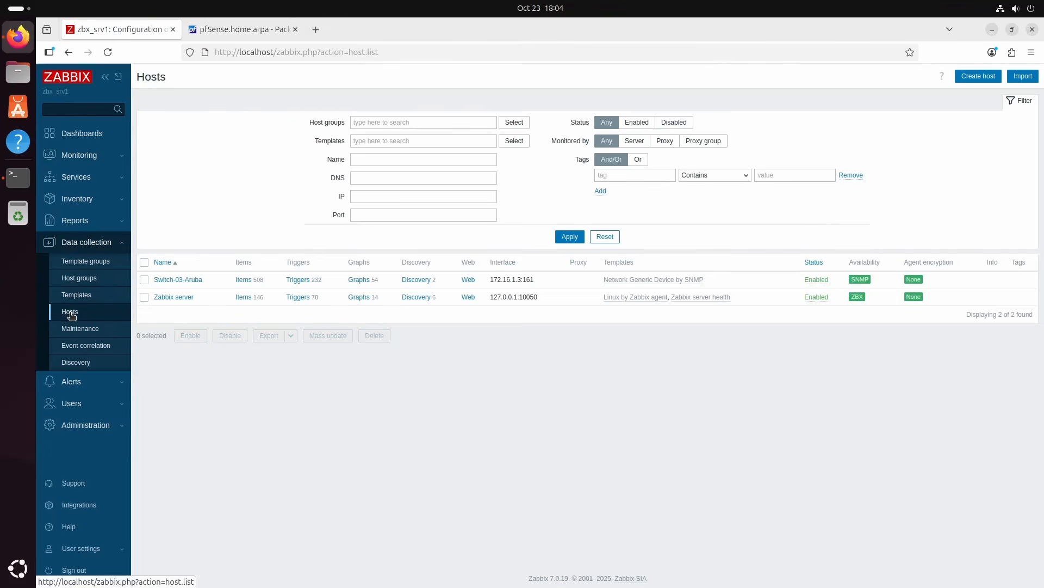
click(978, 77)
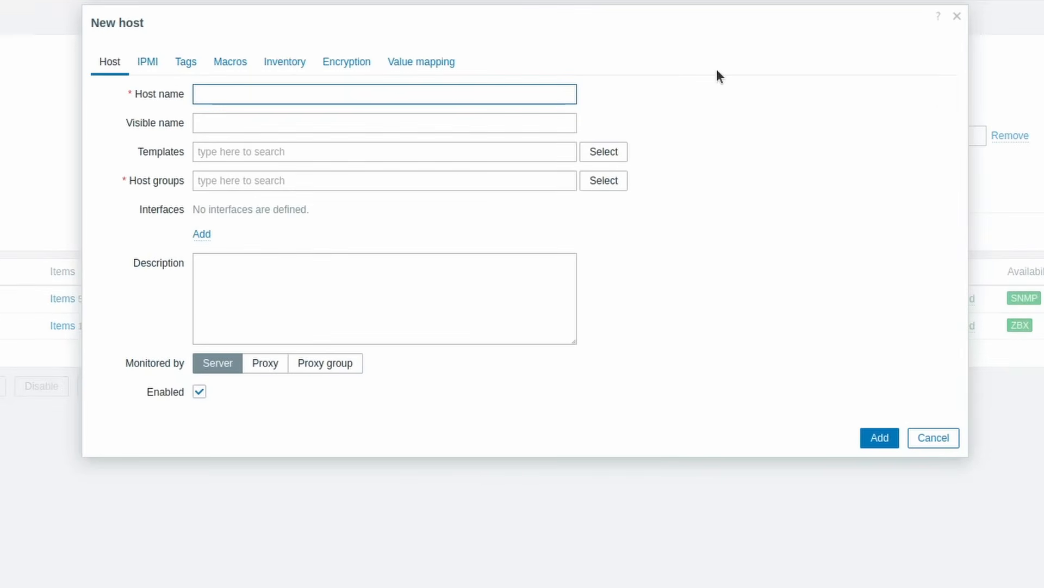
text(Firewall-02)
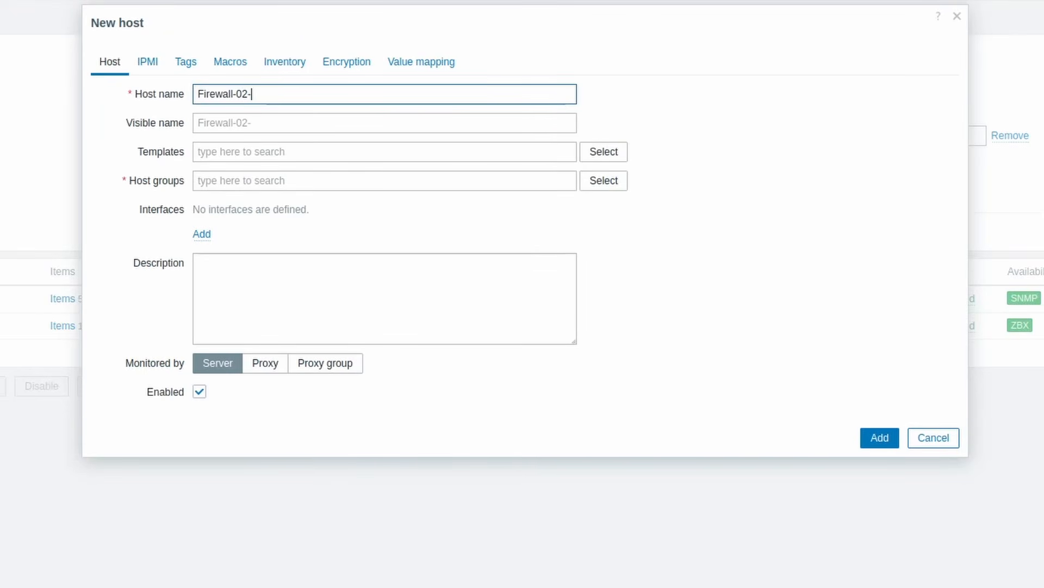
text(-pfSense)
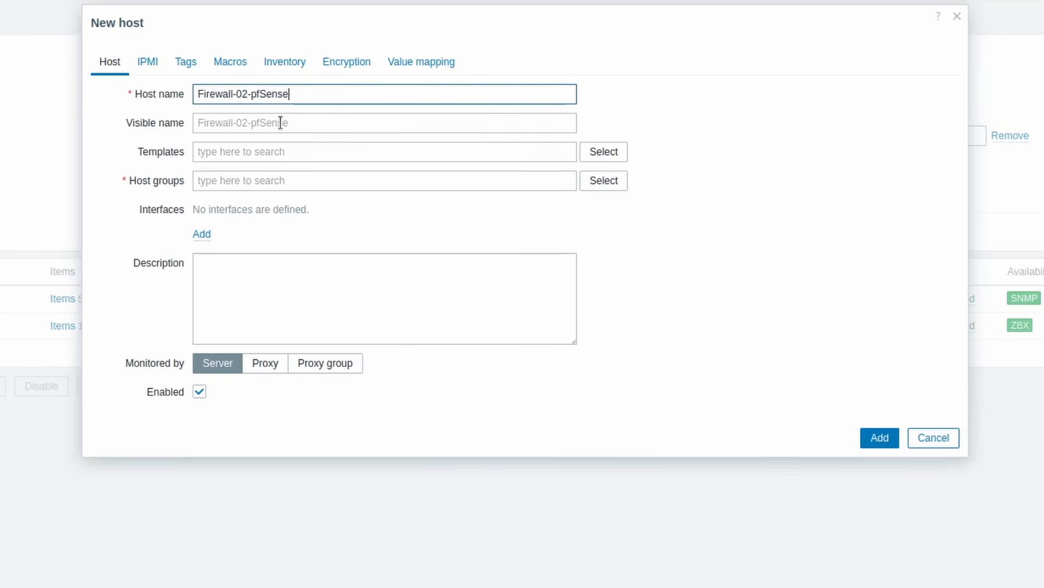
Link the FreeBSD by Zabbix agent template from the Templates/Operating systems group to the new host
click(269, 155)
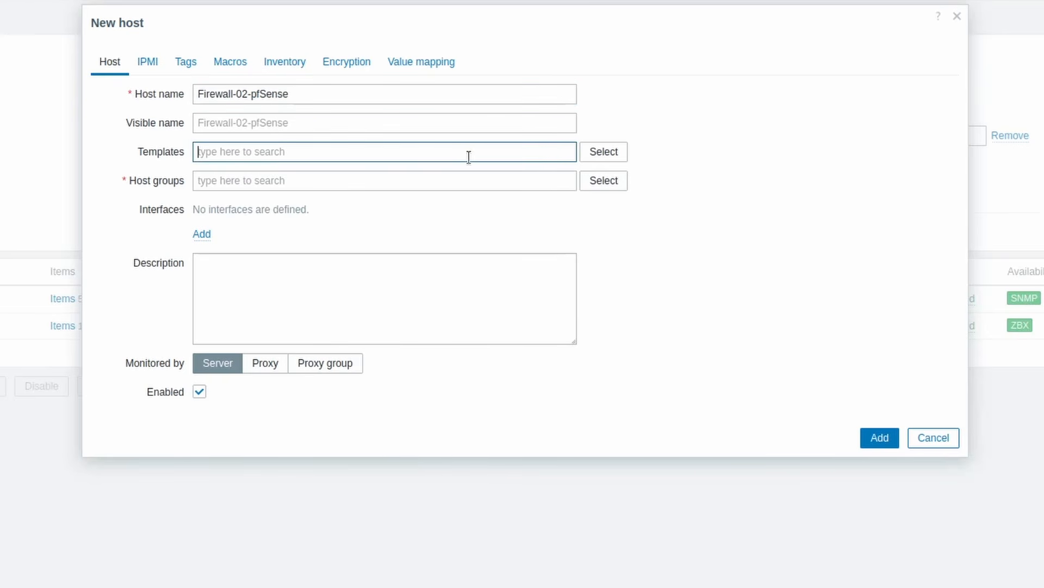
click(600, 158)
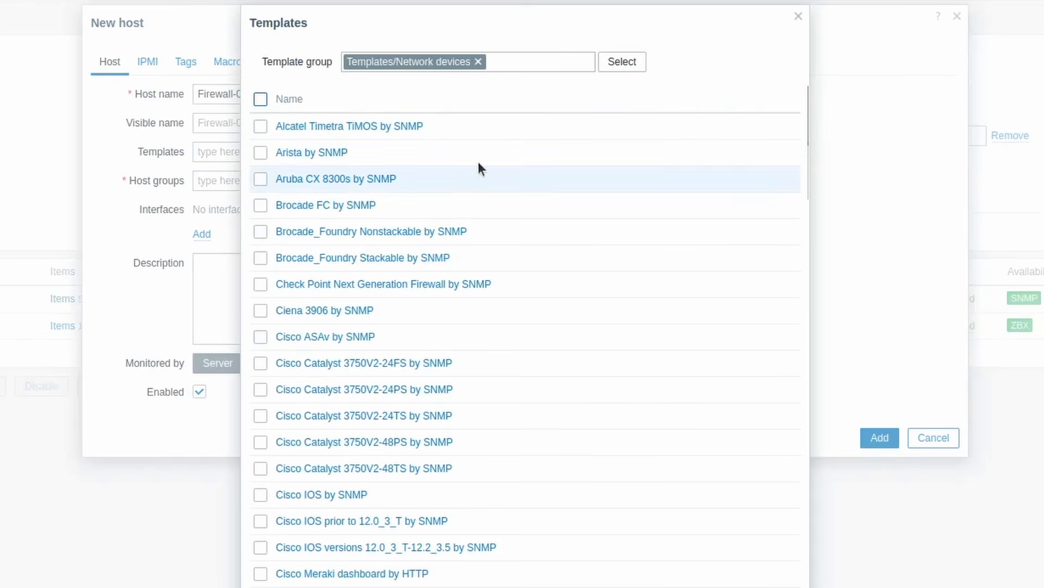
click(478, 61)
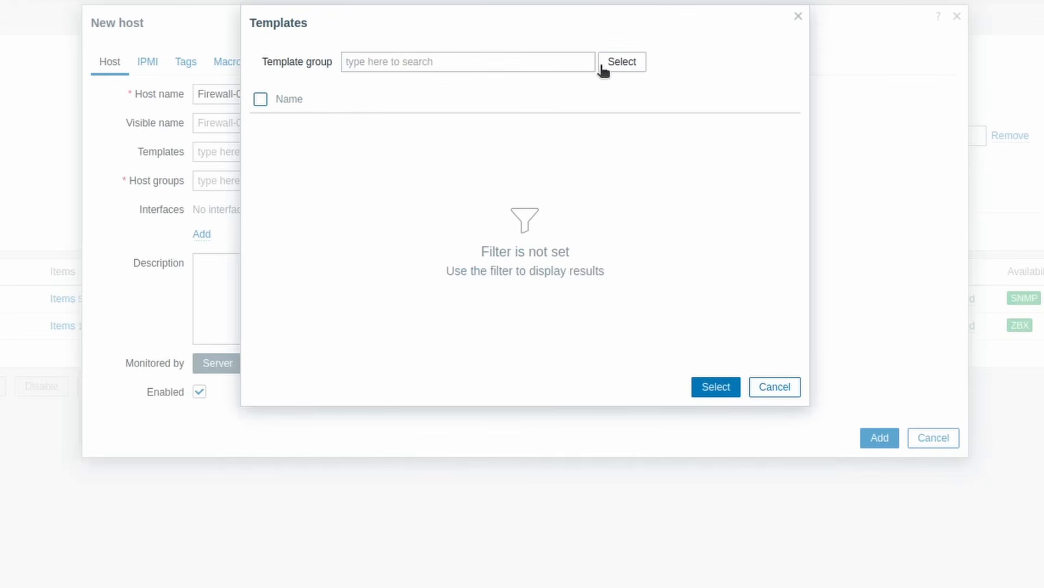
click(623, 63)
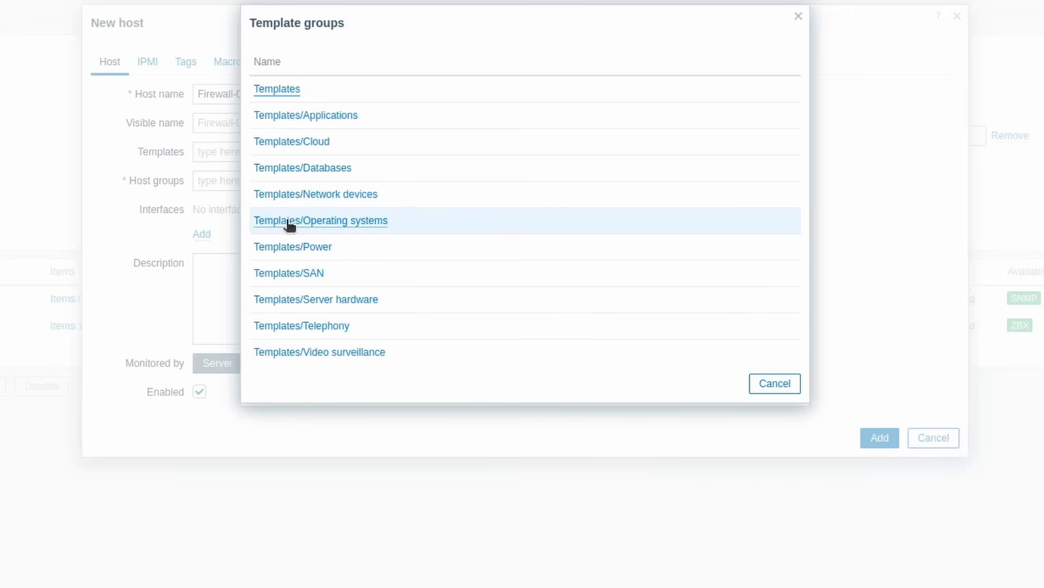
click(320, 222)
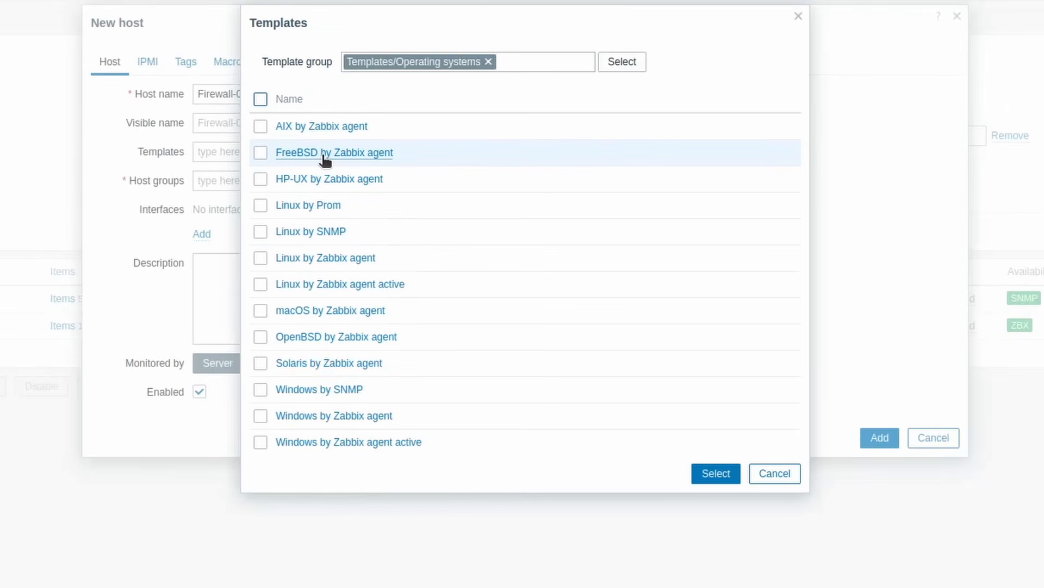
click(264, 154)
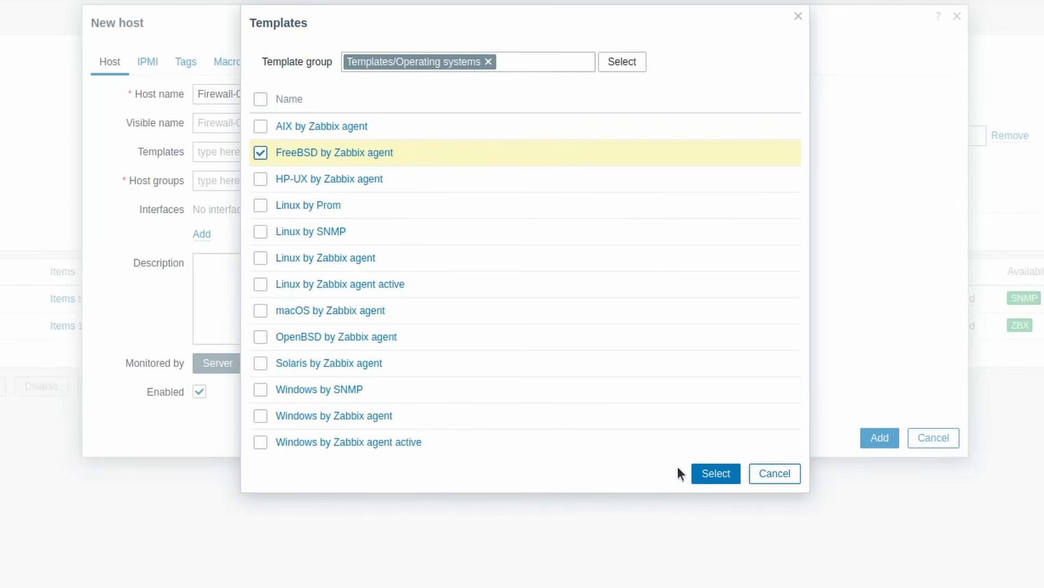
click(716, 474)
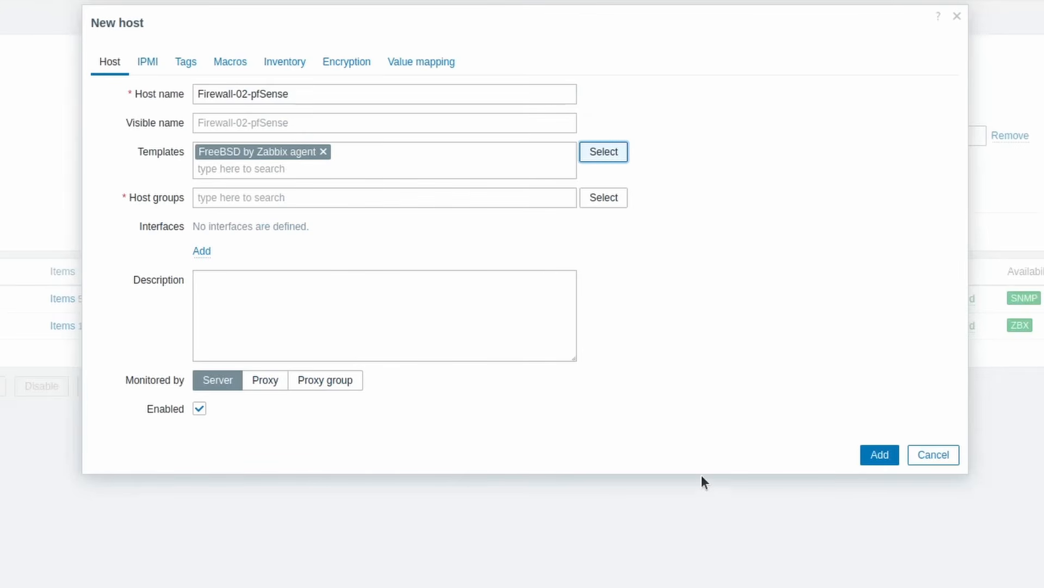
Assign the new host to the Network devices host group
click(588, 201)
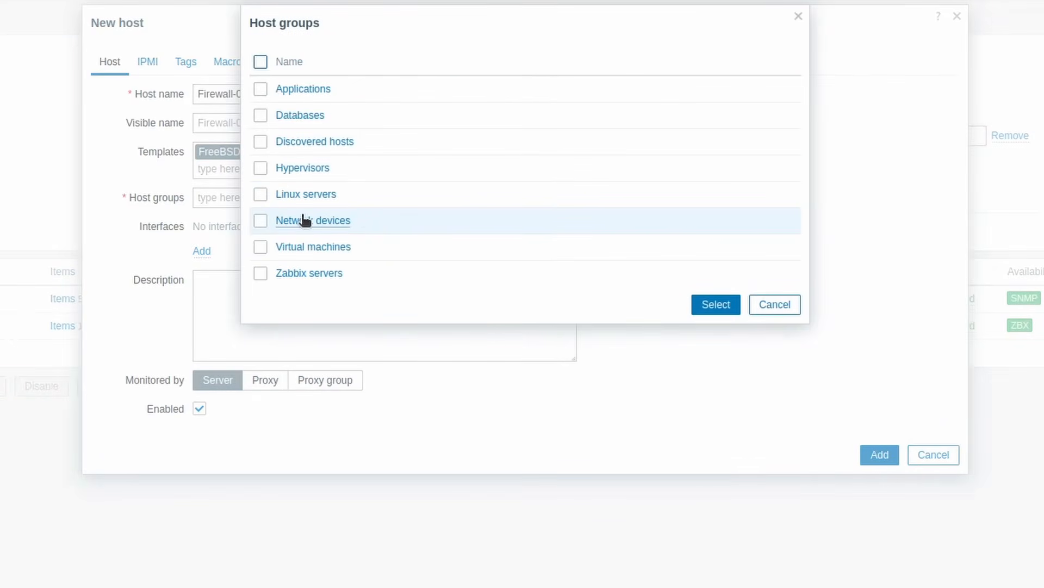
click(258, 221)
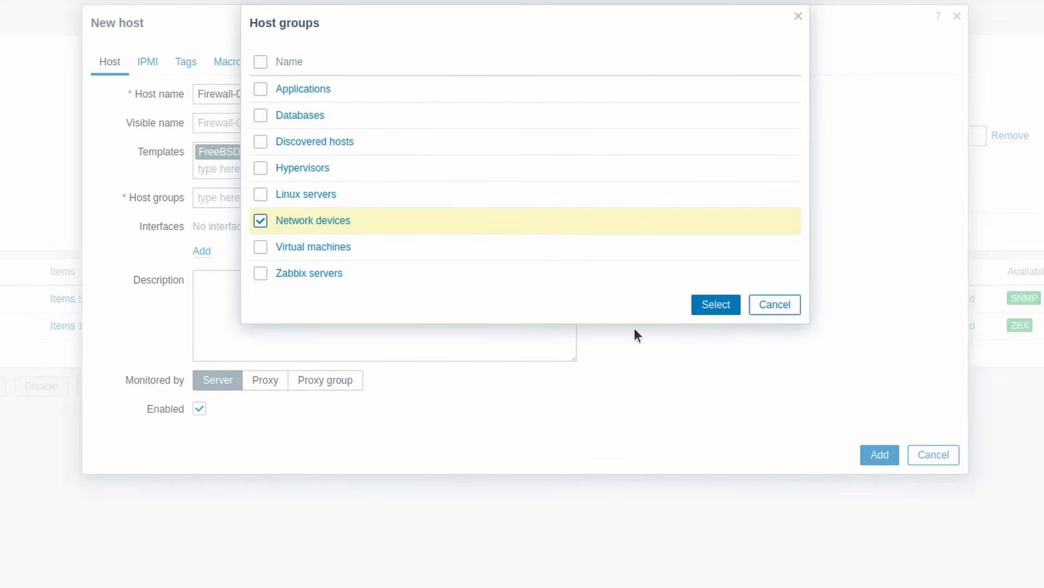
click(717, 306)
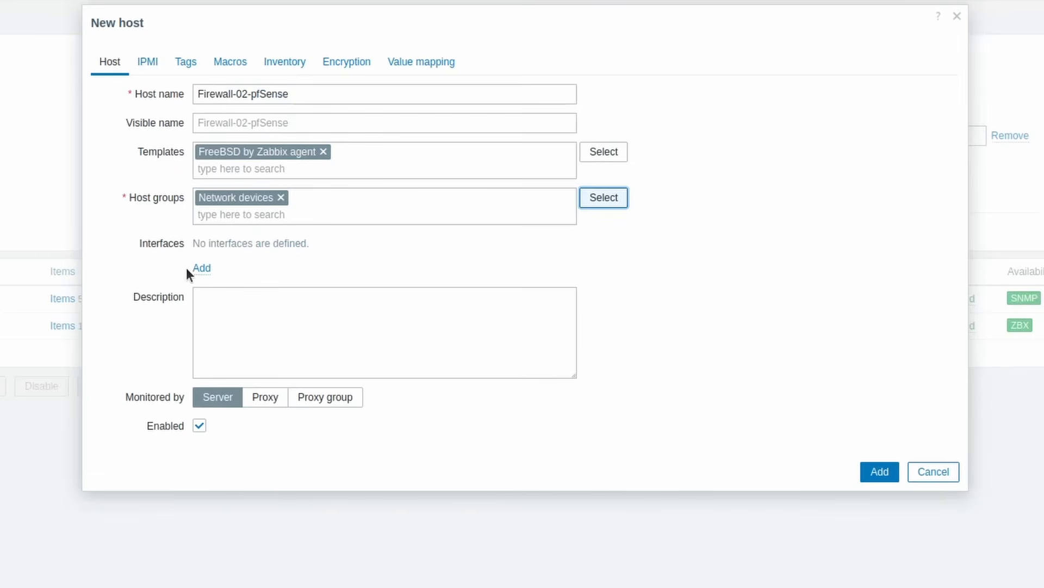
Give the new host an Agent interface with IP address 172.16.1.88 and port 10050, and add the host
click(201, 270)
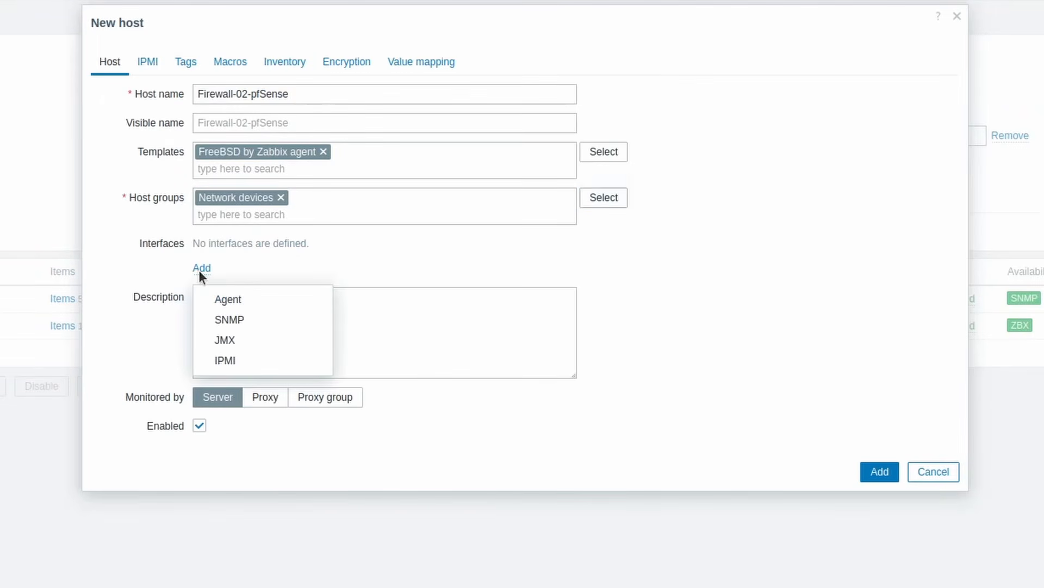
click(202, 302)
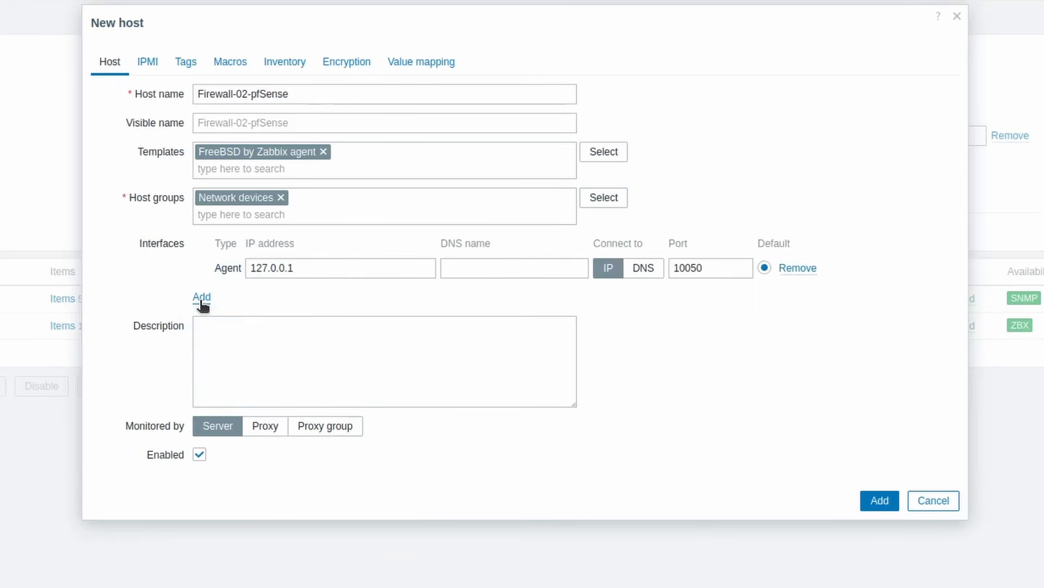
drag(292, 268, 265, 253)
text(172)
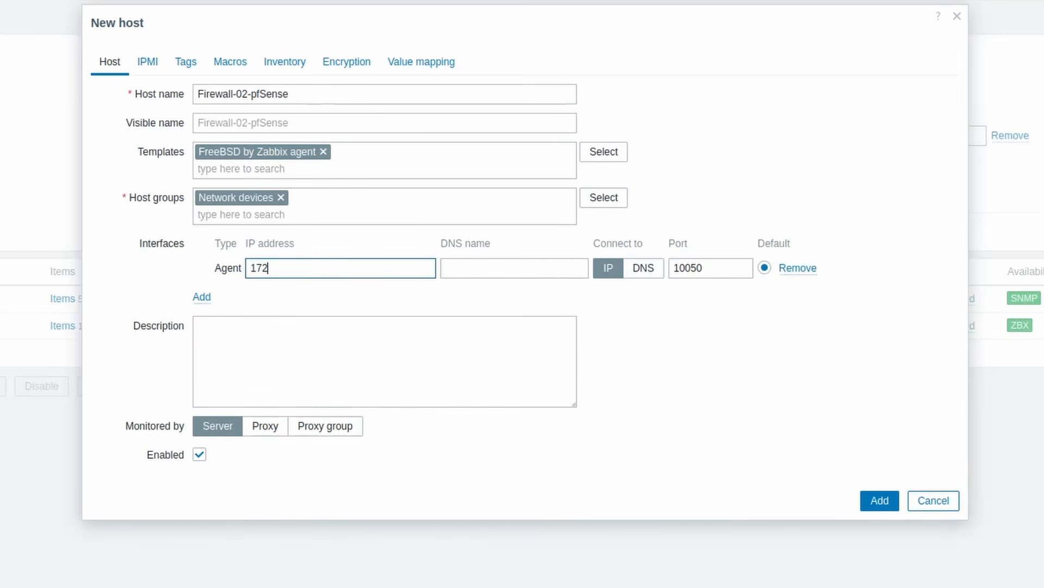
text(.16.1.88)
drag(704, 266, 665, 266)
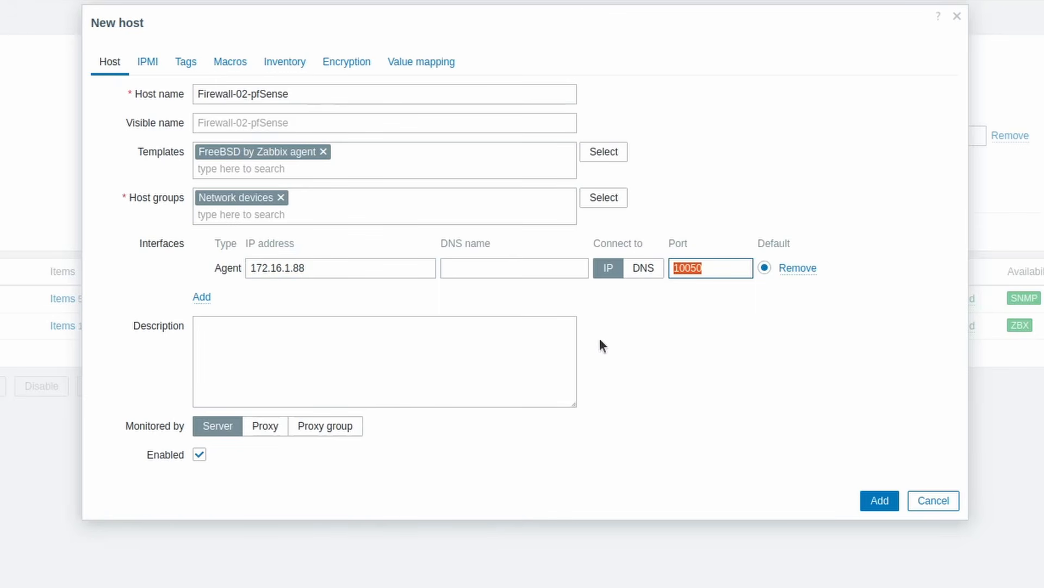
click(535, 341)
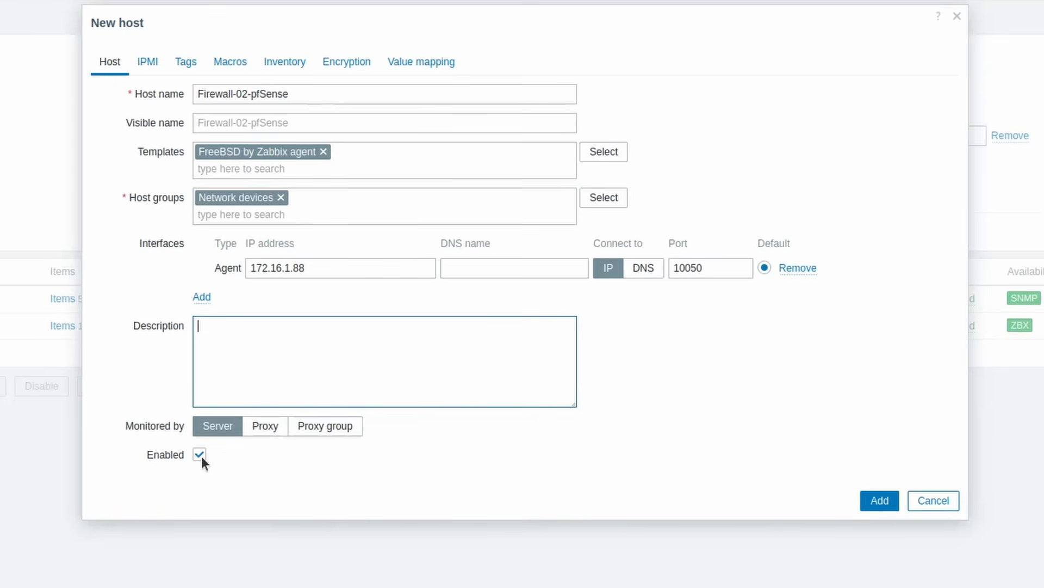
click(877, 501)
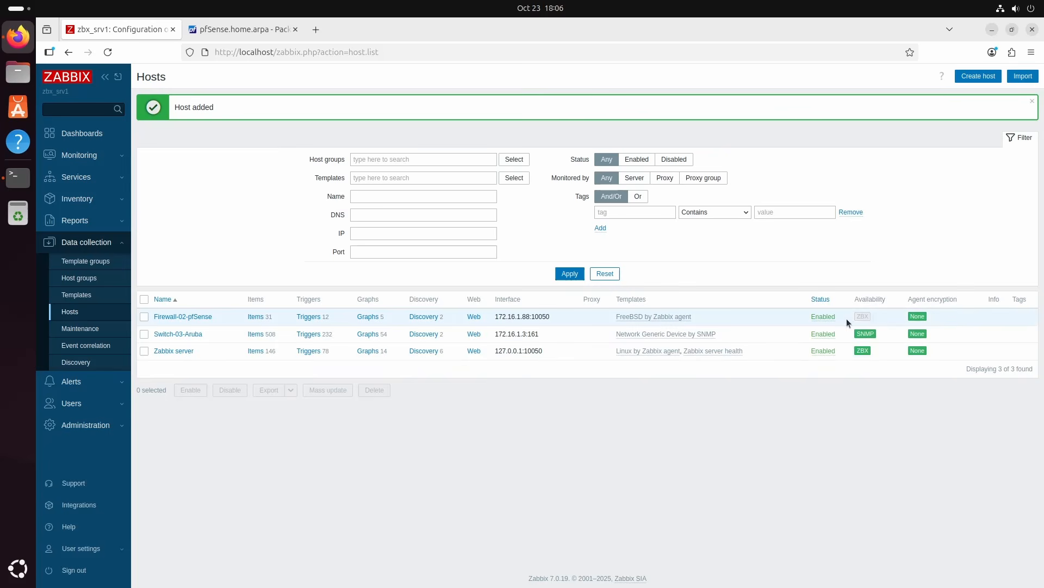
Switch to the terminal, ping 172.16.1.99 to test the firewall's reachability, and stop the ping after a few replies
mouse_move(857, 321)
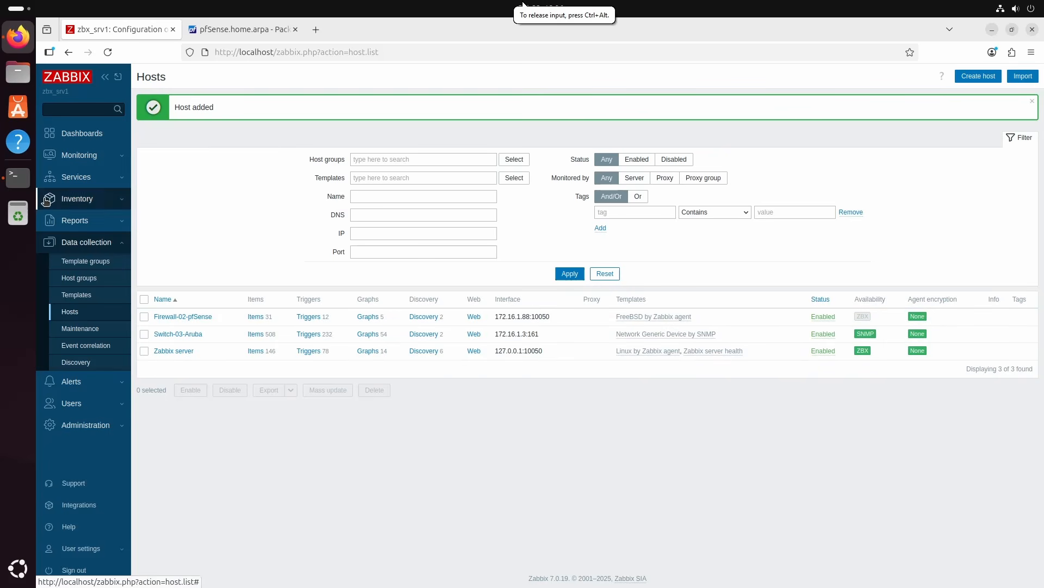
click(18, 178)
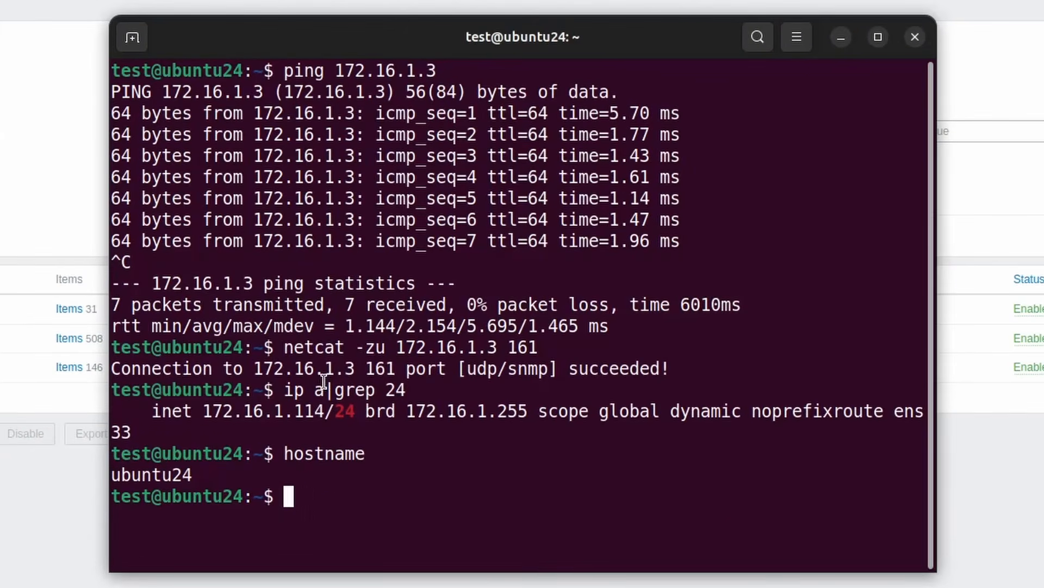
key(Up)
key(Up)
key(Up)
key(Up)
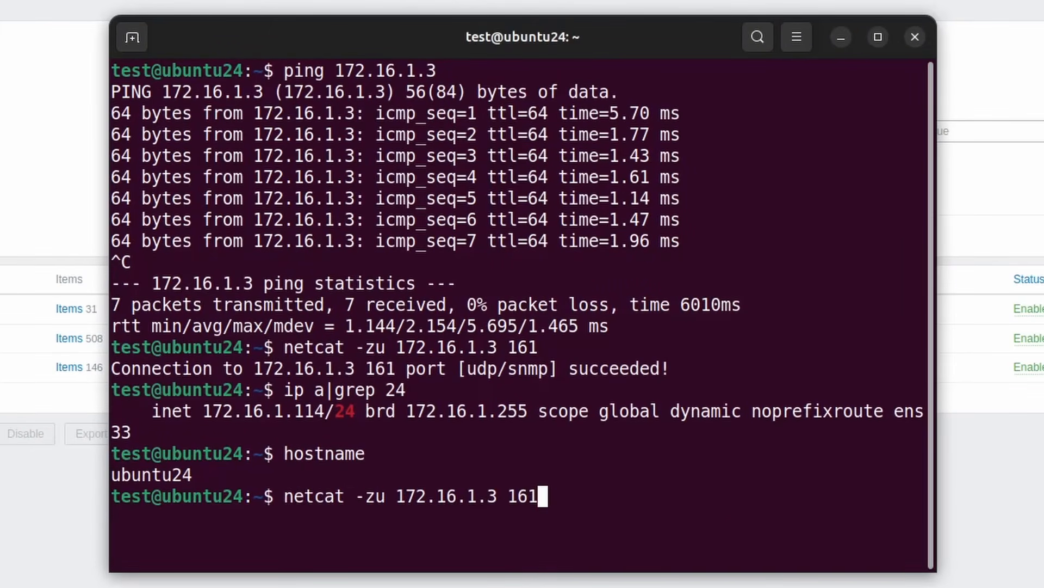
key(BackSpace)
text(99)
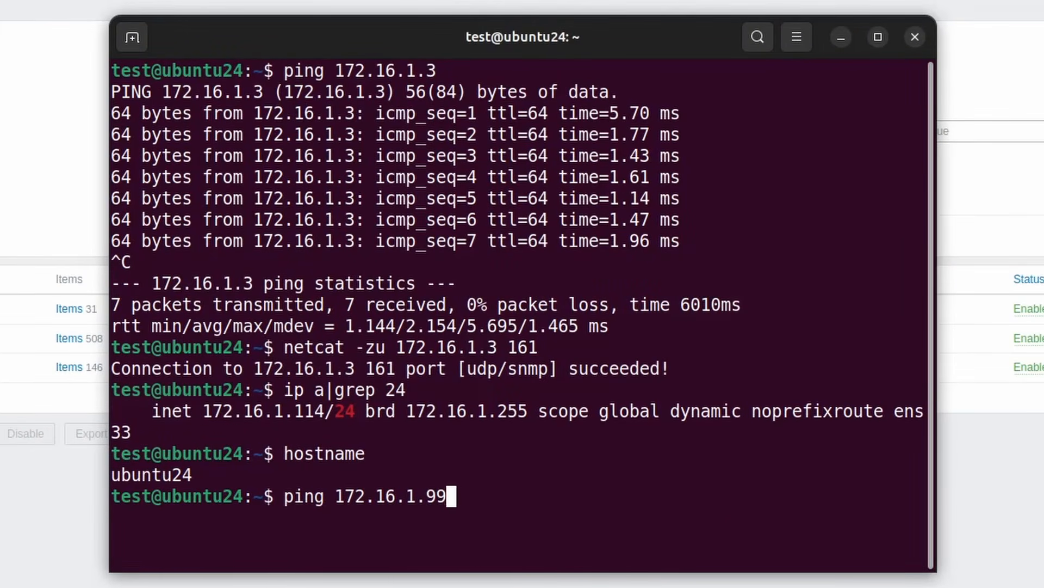
key(Return)
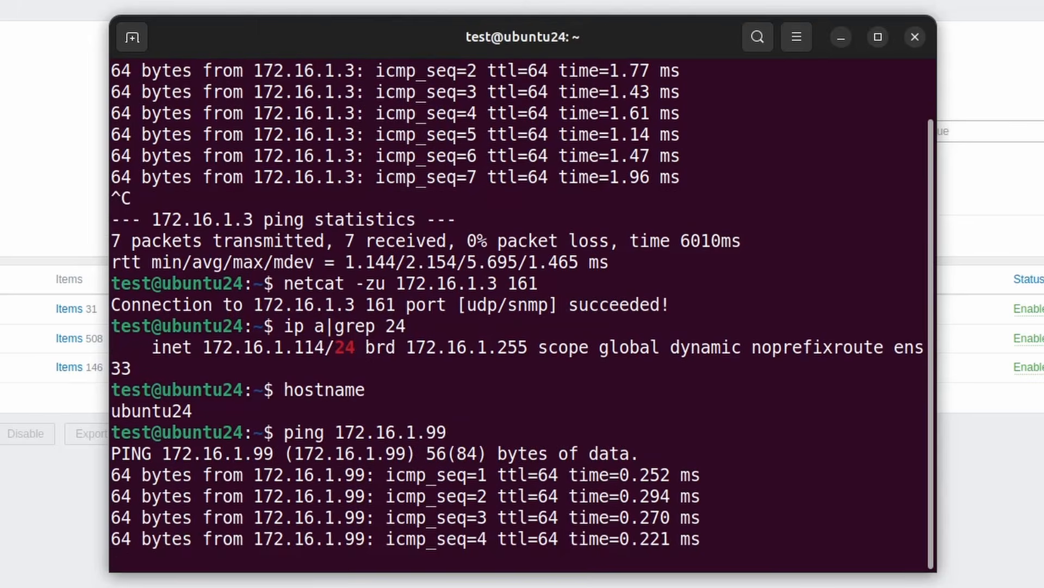
key(ctrl+c)
Test the TCP connection to the firewall's Zabbix agent port by running netcat -z 172.16.1.99 10050
key(Up)
key(Up)
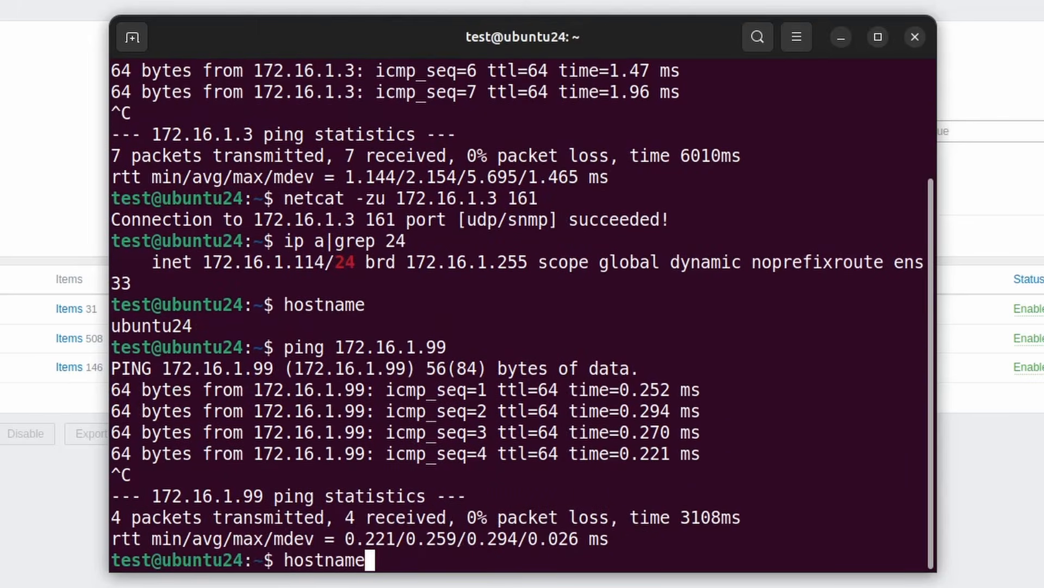
key(Up)
key(Up)
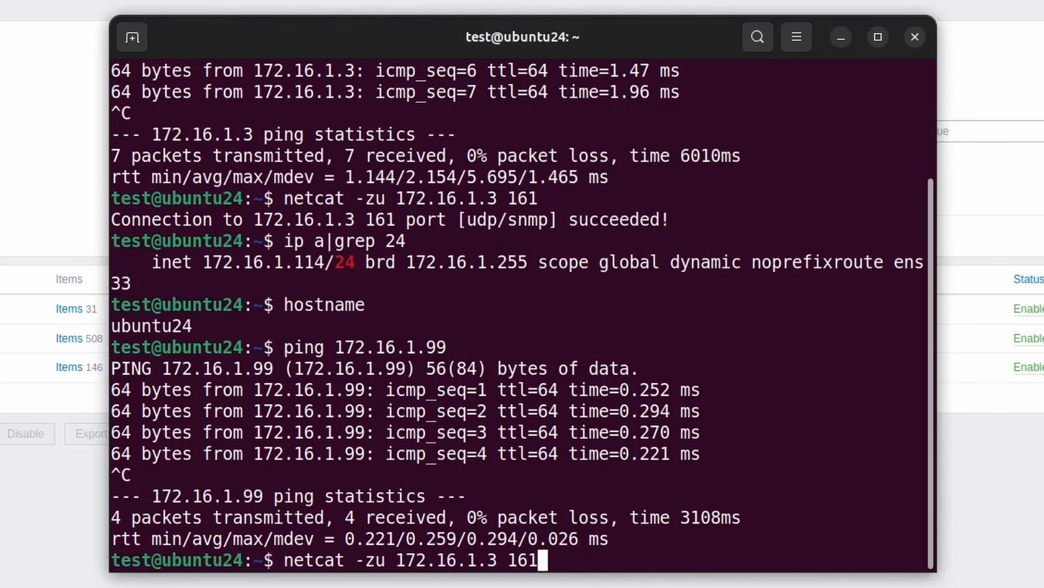
key(Left)
key(Left)
key(Left)
key(Left)
key(Left)
key(Left)
key(Left)
key(Left)
key(Left)
key(Left)
key(Left)
key(Left)
key(Left)
key(Left)
key(Left)
key(Left)
key(Delete)
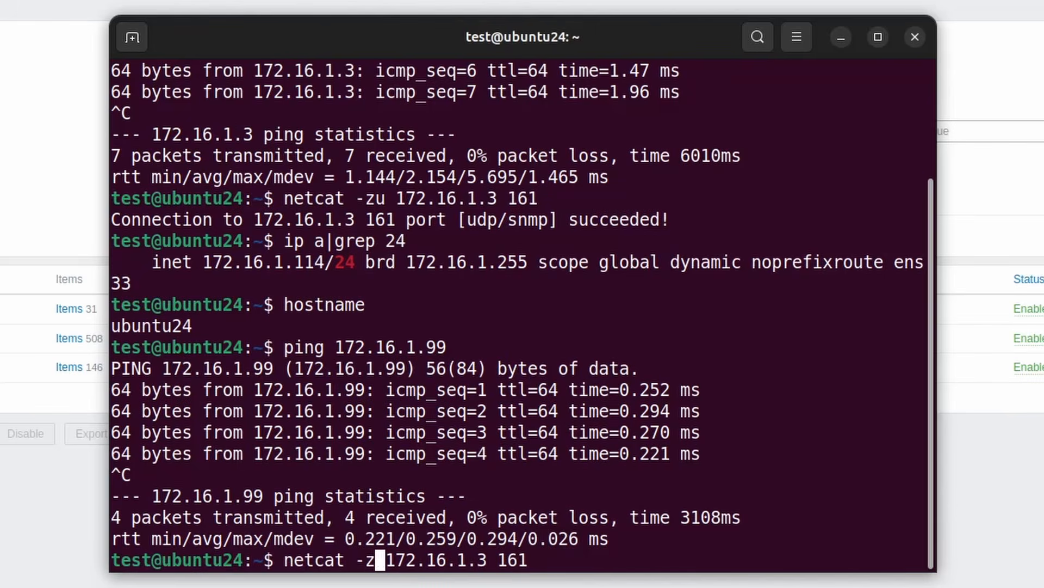
key(Right)
key(Right)
key(Right)
key(Right)
key(Right)
key(Right)
key(Right)
key(Right)
key(Right)
key(Right)
key(Right)
key(Right)
key(End)
key(BackSpace)
key(BackSpace)
key(BackSpace)
key(BackSpace)
key(BackSpace)
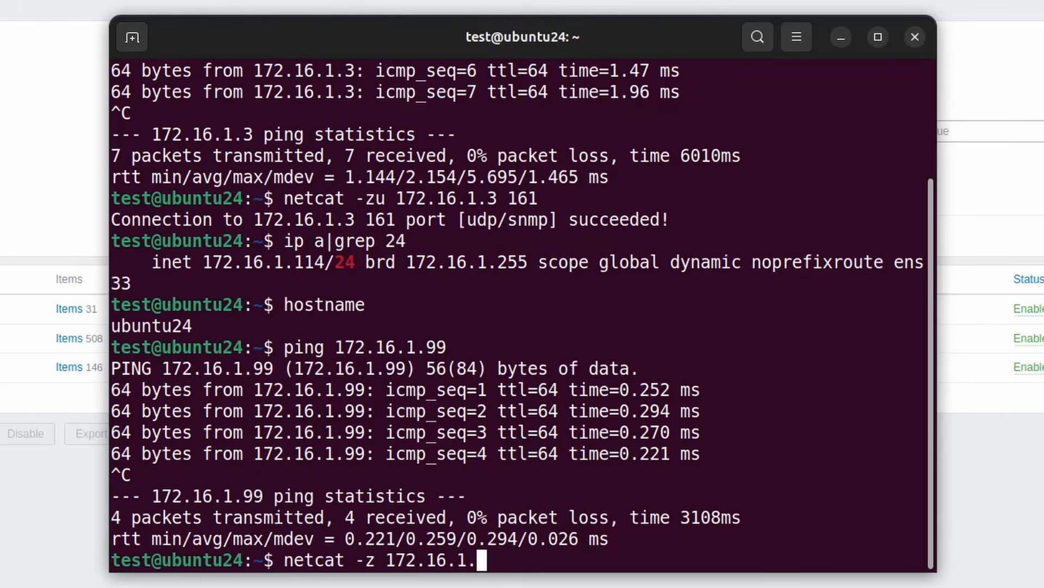
text(99 10050)
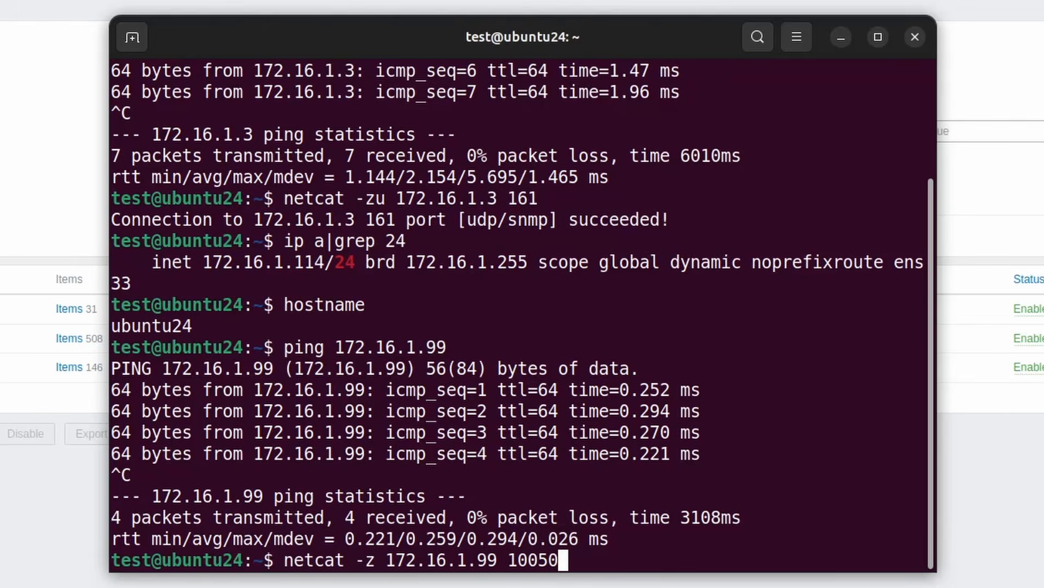
key(Return)
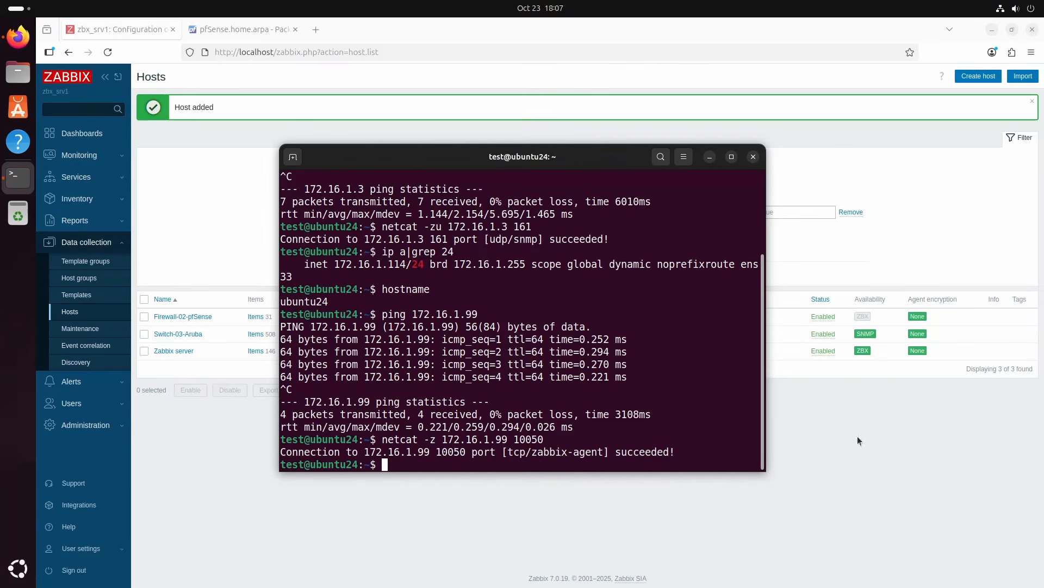
Return to Zabbix and reload the hosts list to check the availability of Firewall-02-pfSense
click(1023, 484)
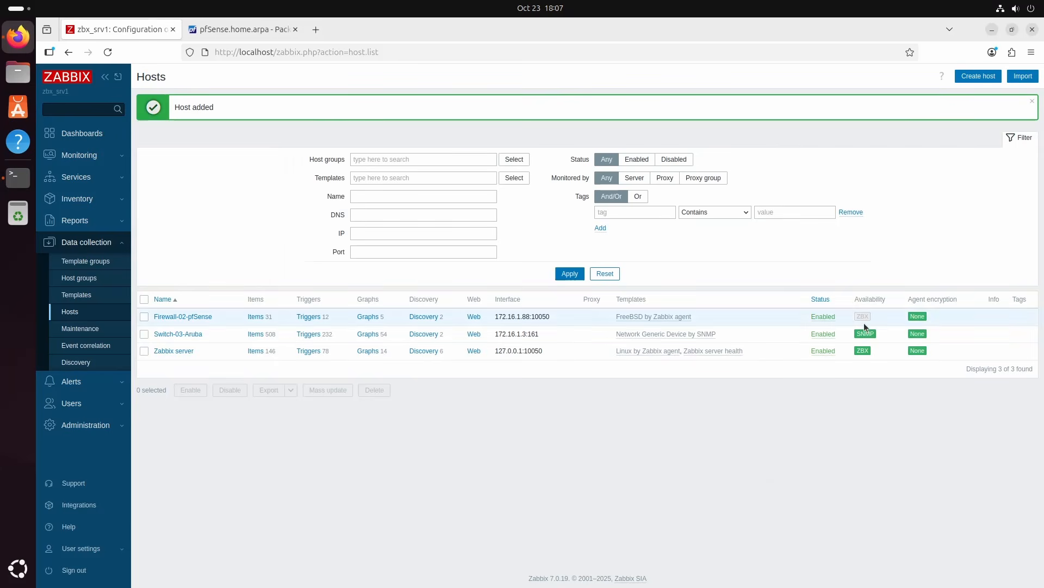
click(108, 51)
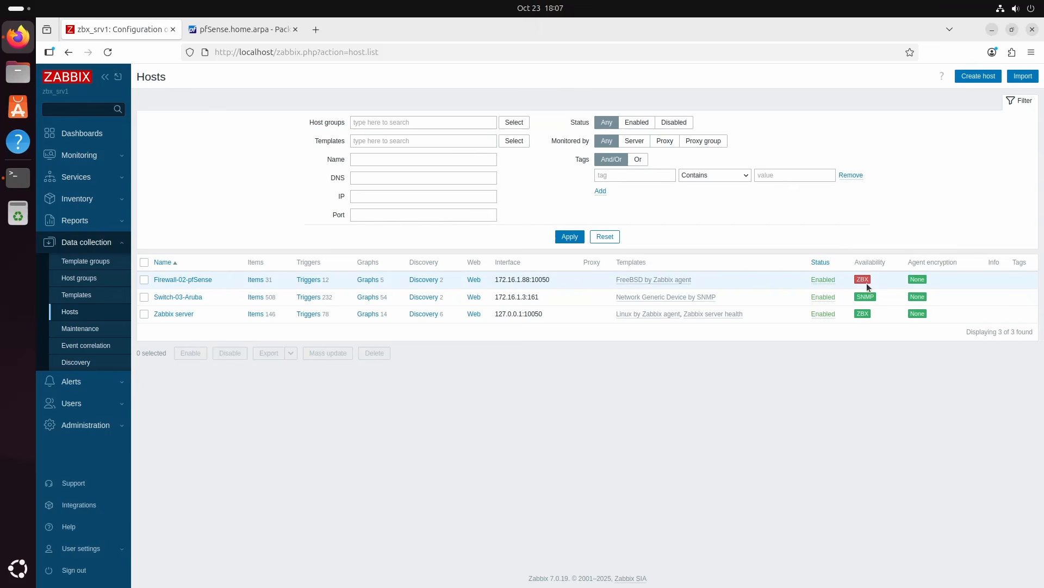
mouse_move(869, 285)
Set the agent interface address of Firewall-02-pfSense to 172.16.1.99, update the host and recheck its availability in the reloaded list
click(196, 283)
drag(391, 278, 429, 282)
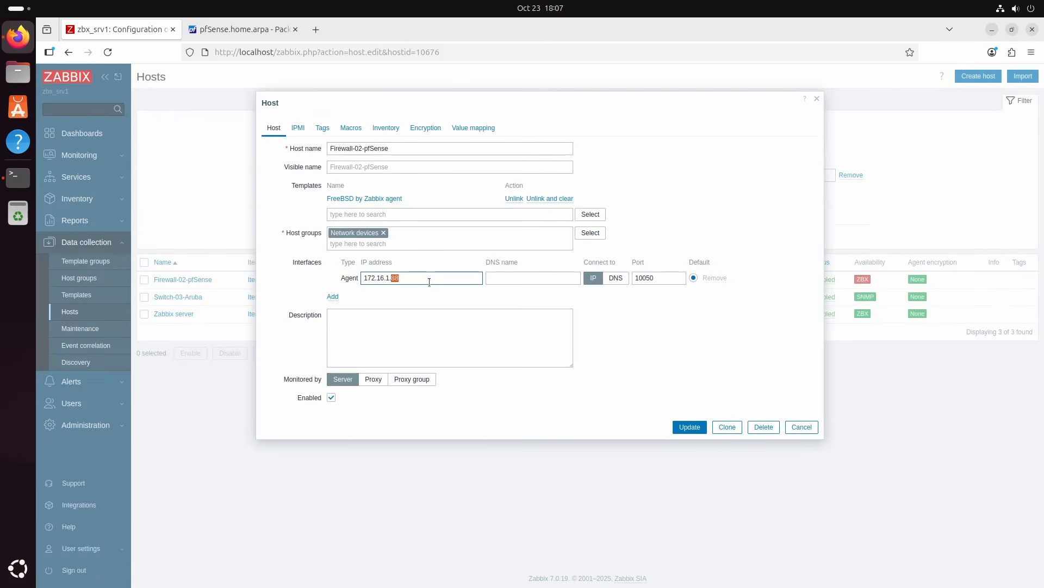
text(99)
click(689, 428)
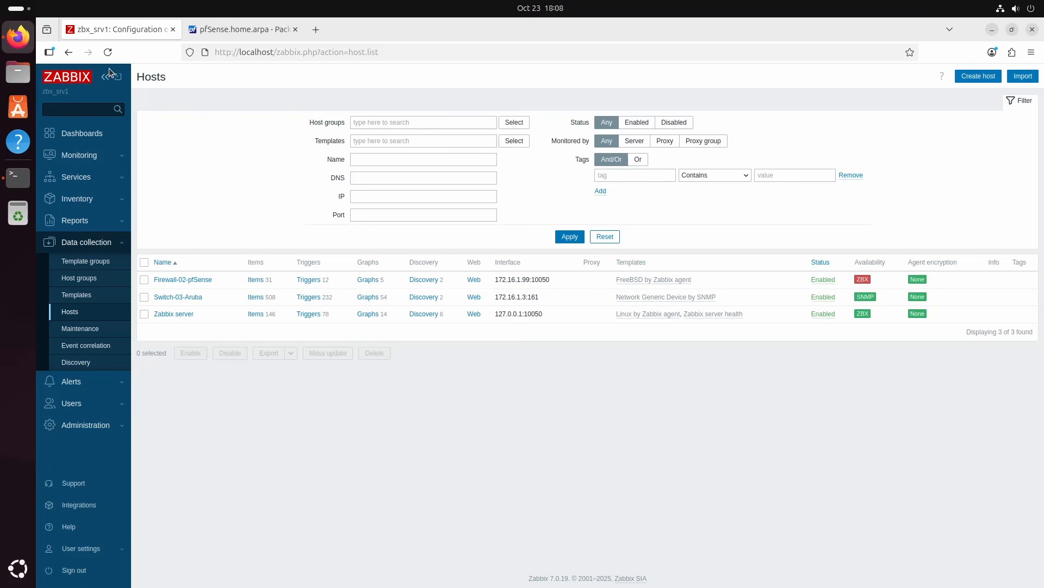
click(108, 52)
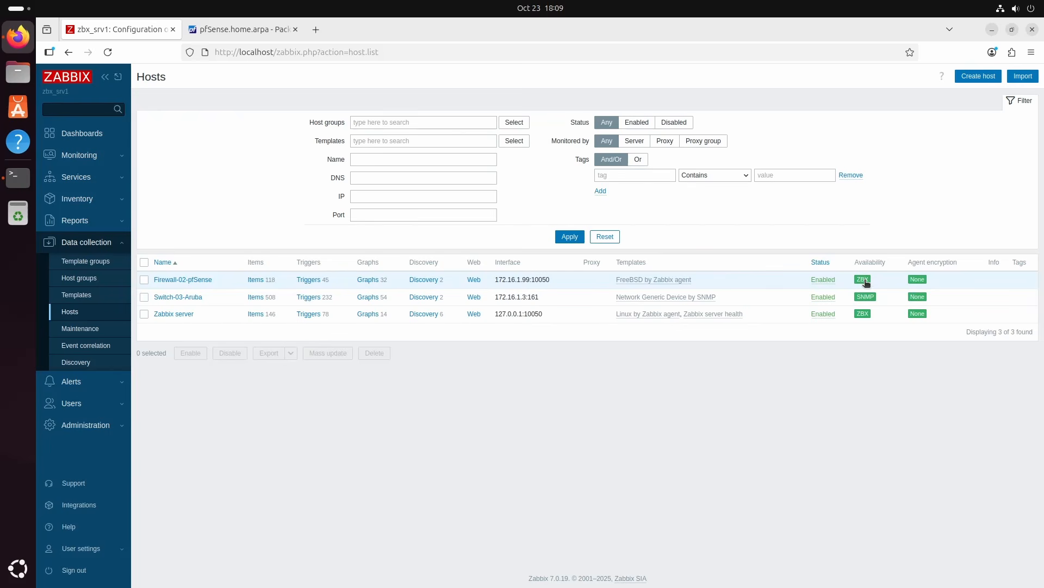
mouse_move(865, 280)
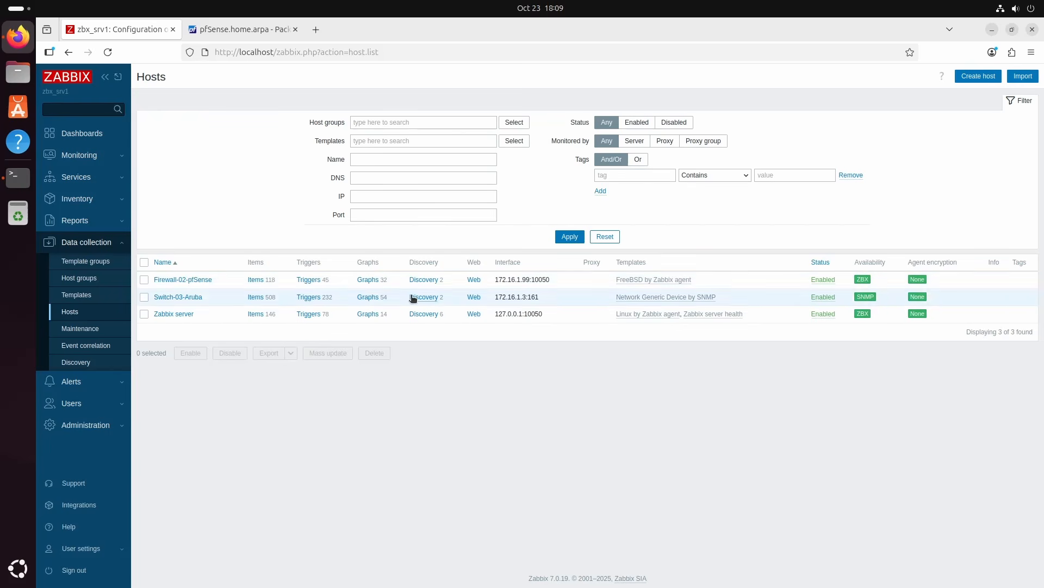
Open the latest data of Firewall-02-pfSense from the monitored hosts and look through the collected items
click(115, 157)
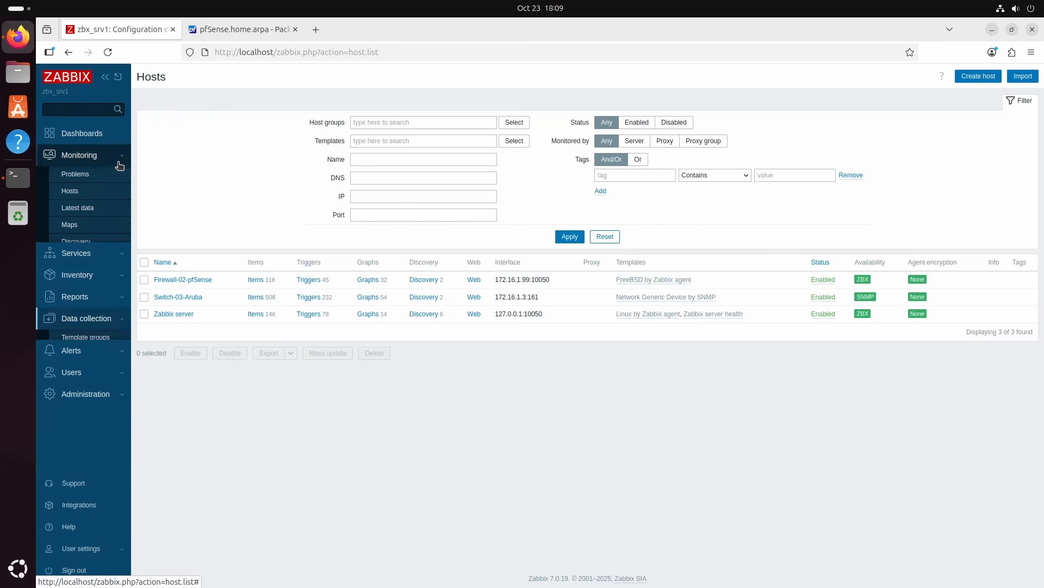
click(75, 192)
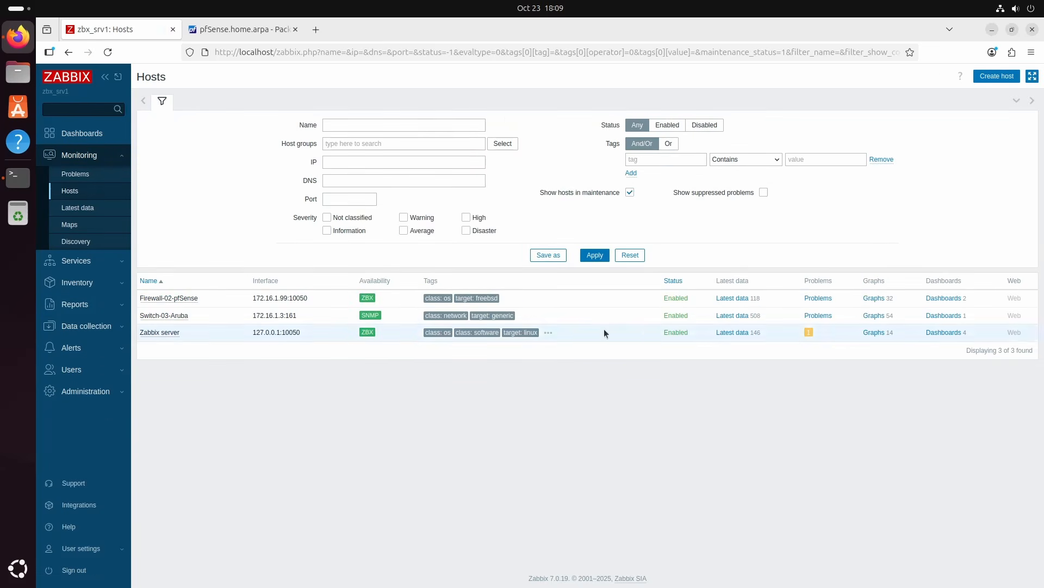
click(732, 299)
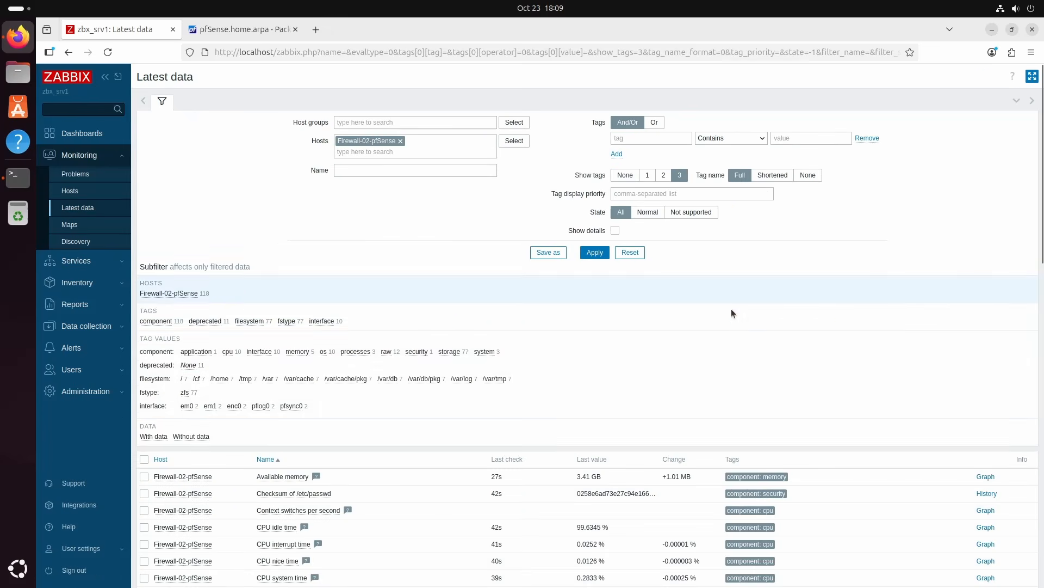
scroll(729, 332, down, 2)
scroll(729, 332, down, 3)
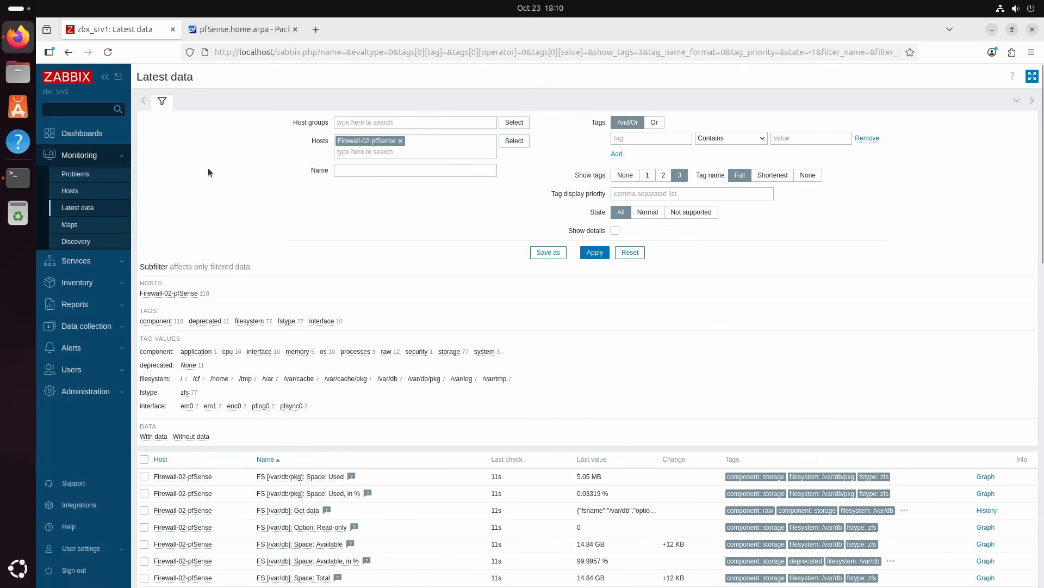
Create a new dashboard named TSS-dashboard, keeping the default owner, display period and slideshow settings
click(92, 141)
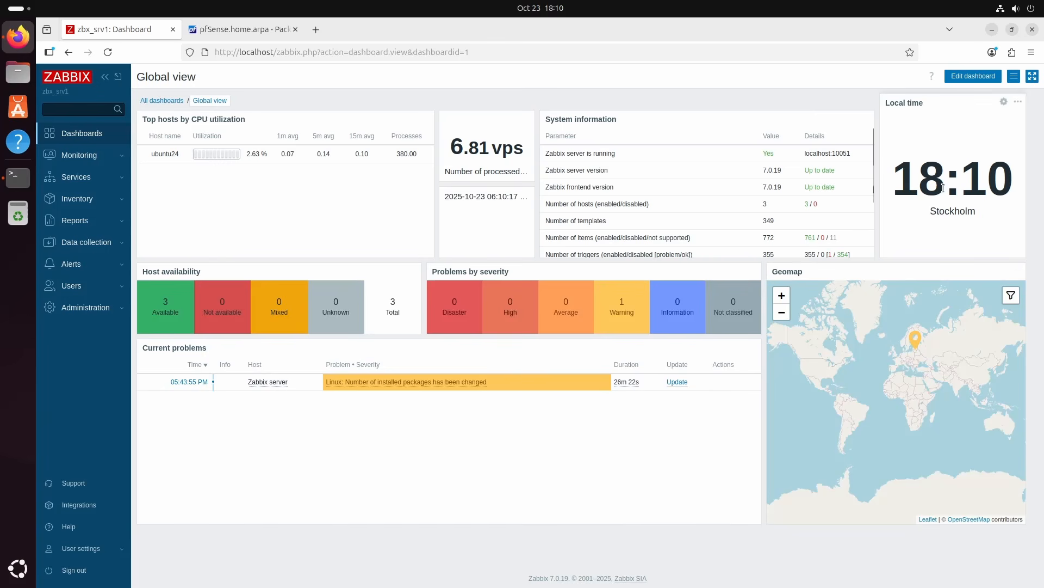
click(1014, 76)
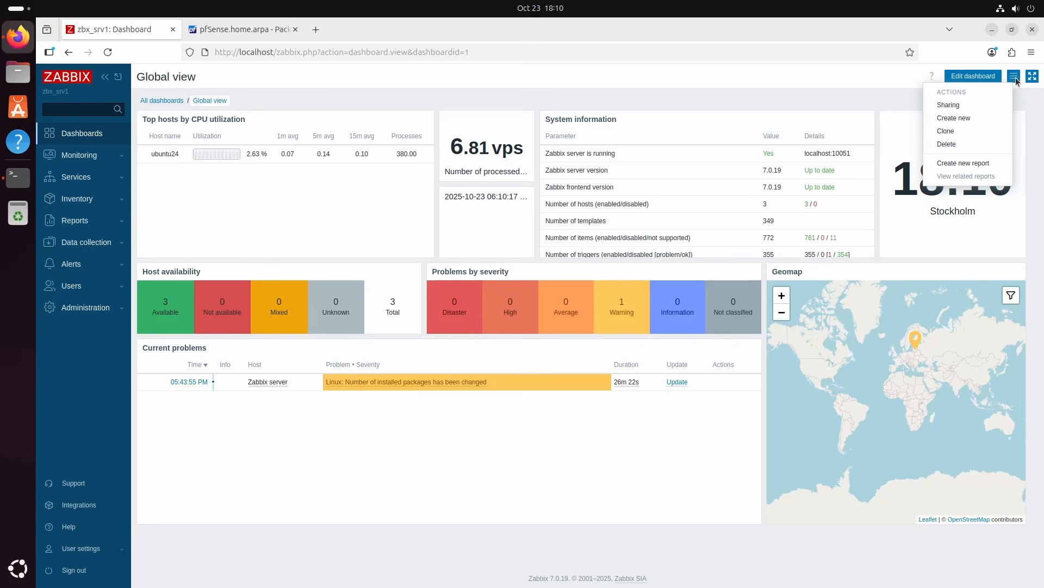
click(971, 118)
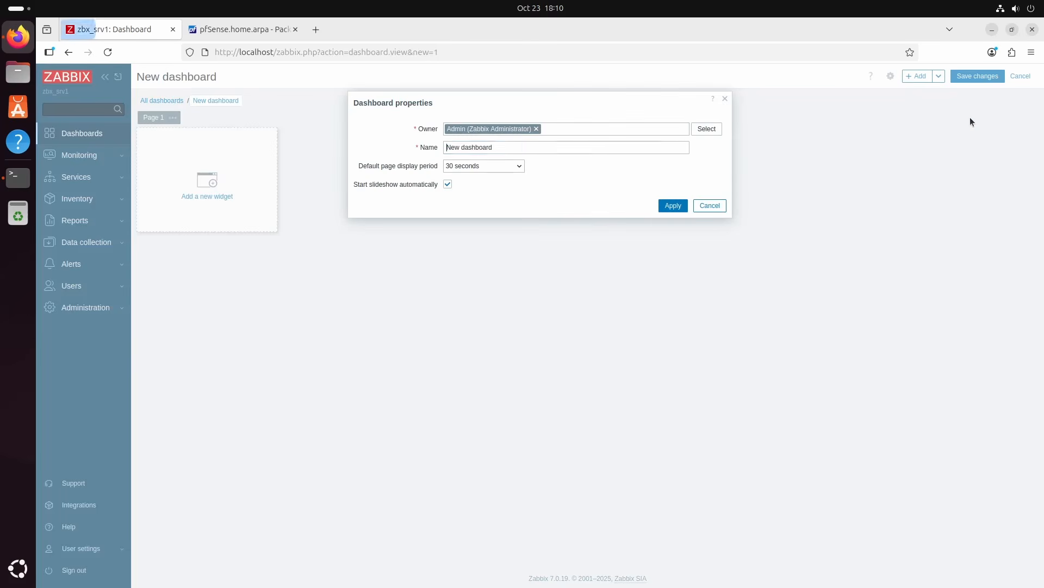
text(TSS)
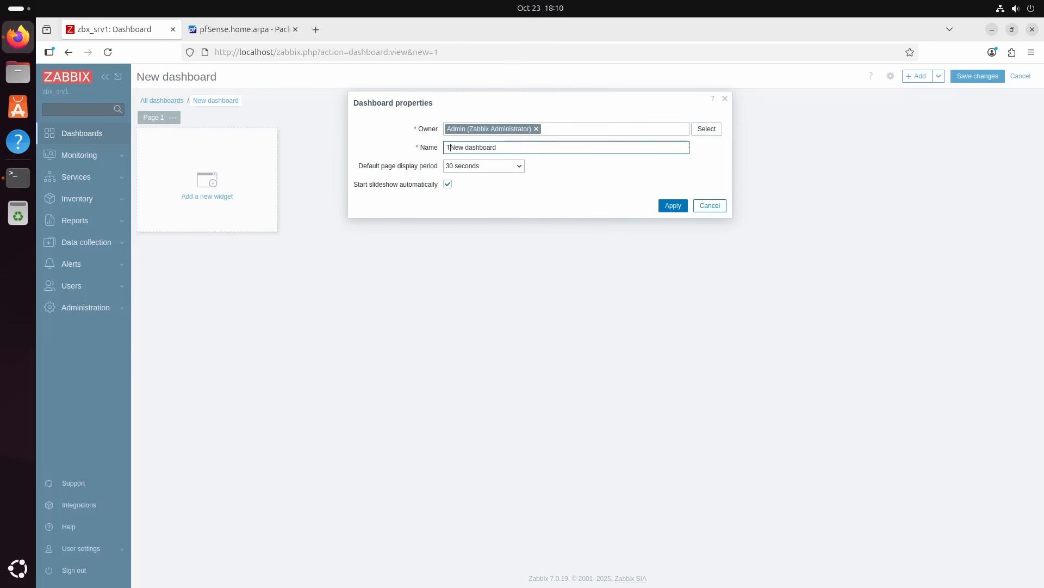
text(-dashboard)
key(Delete)
key(Delete)
key(Delete)
key(Delete)
key(Delete)
key(Delete)
key(Delete)
key(Delete)
key(Delete)
key(Delete)
key(Delete)
key(Delete)
click(673, 205)
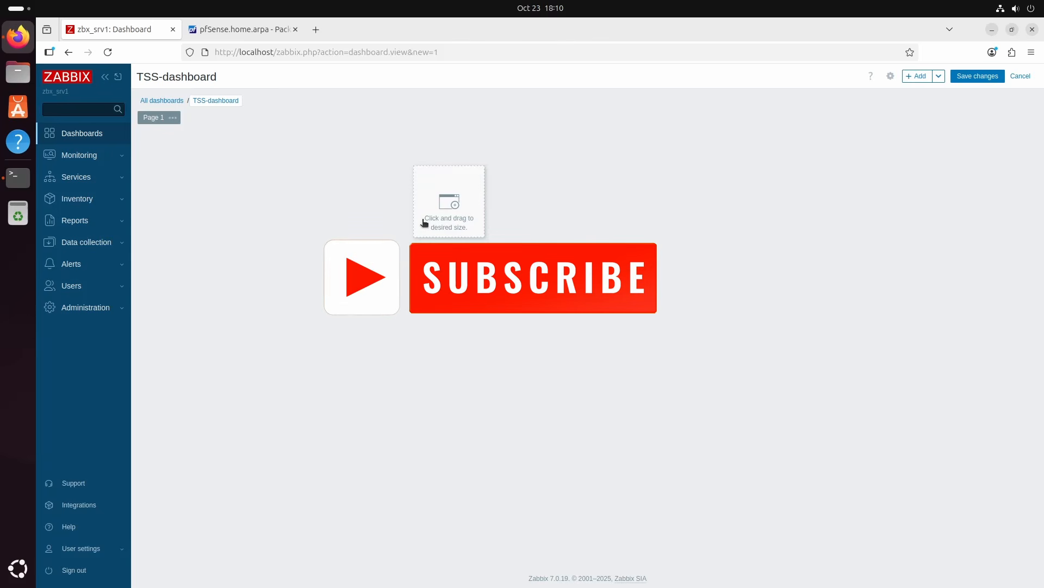
Add a Problems widget showing recent problems across the upper-left area of the dashboard, keeping the default 1-minute refresh interval
drag(148, 146, 558, 341)
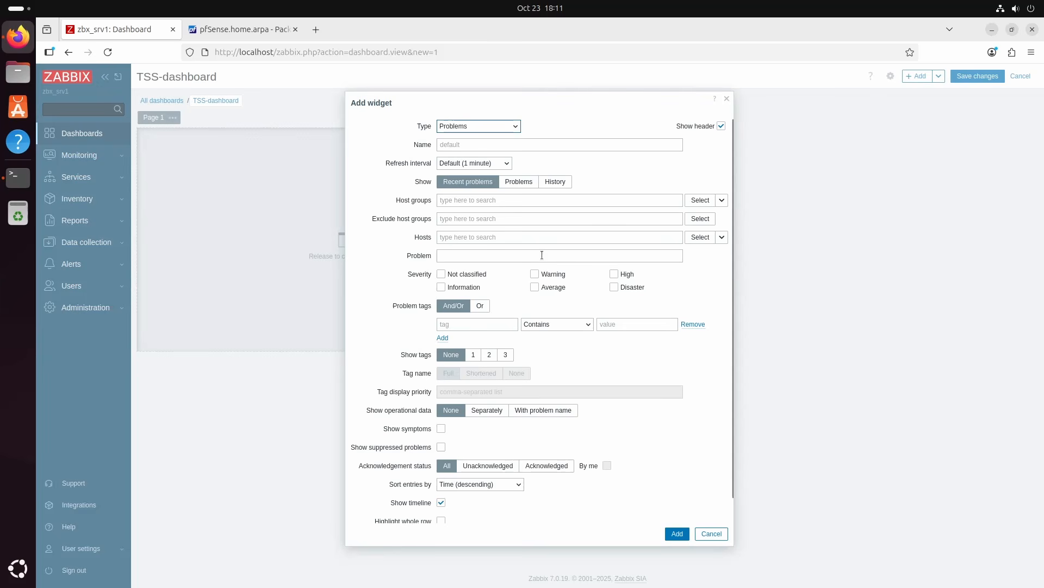
click(488, 164)
click(489, 164)
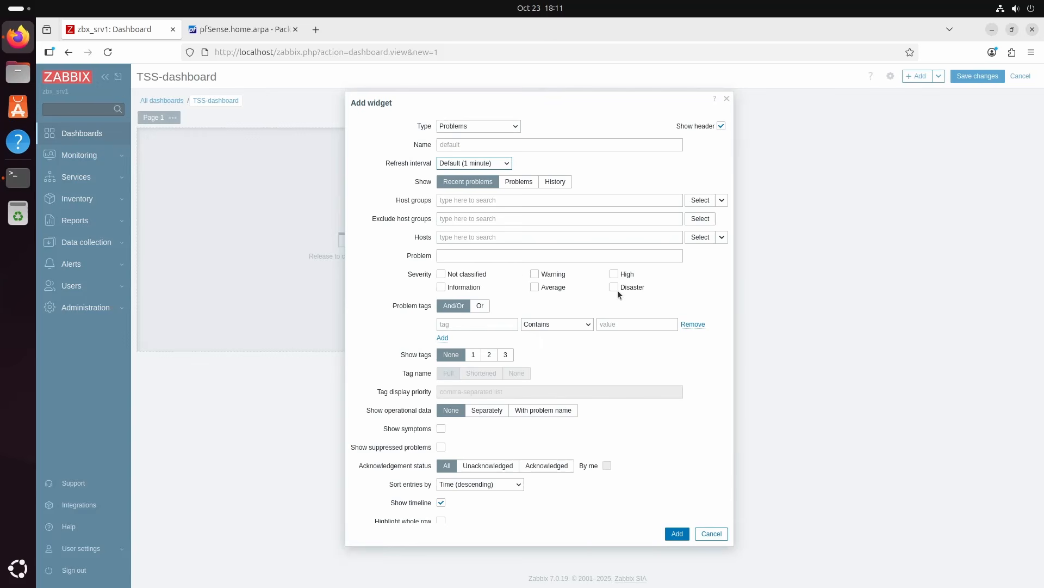
scroll(618, 289, down, 1)
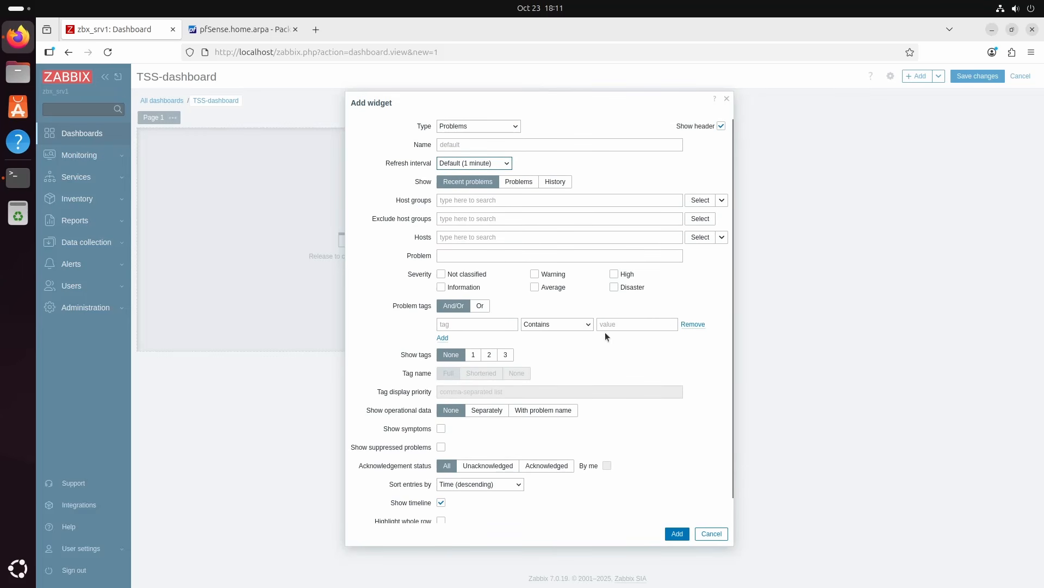
click(677, 534)
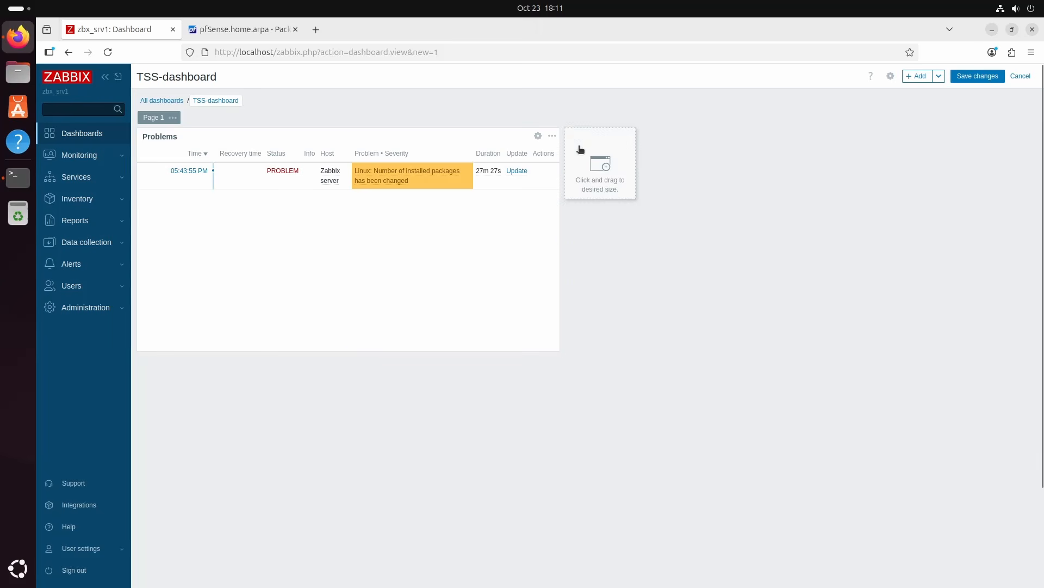
Add a second Problems widget showing History beside the first one and widen it to close the gap between them
drag(601, 163, 1019, 352)
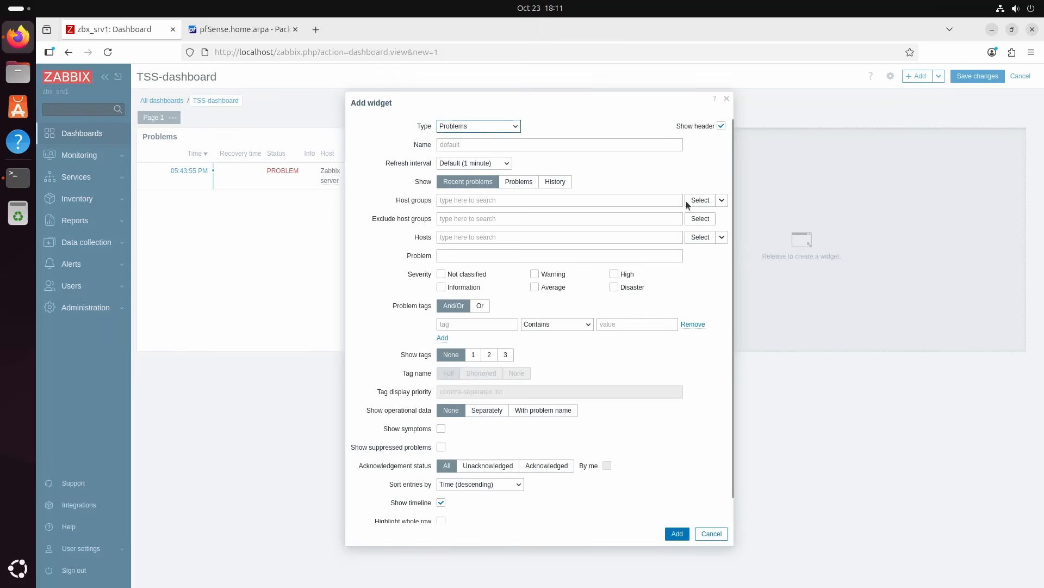
click(555, 183)
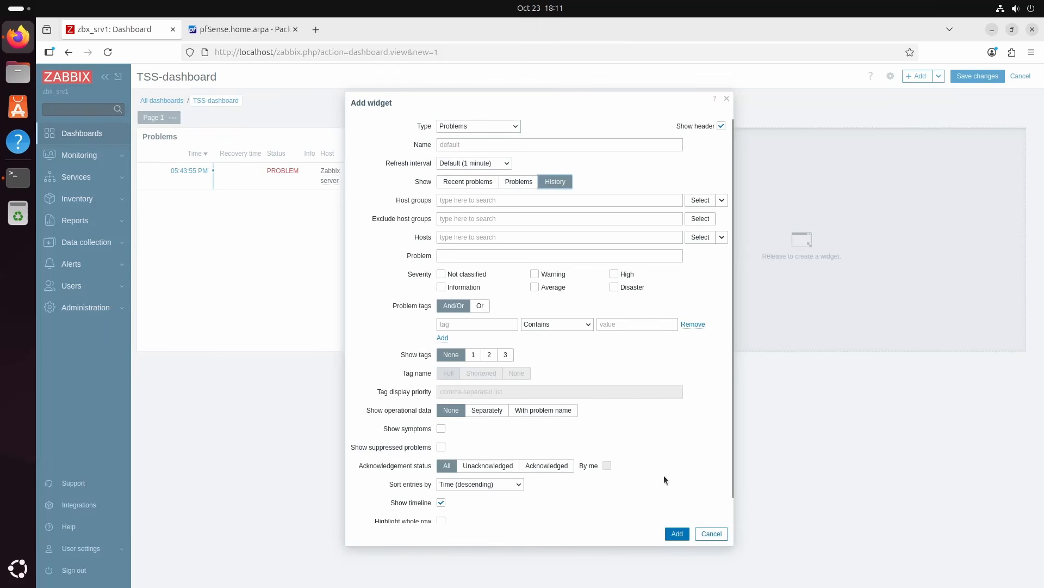
click(678, 534)
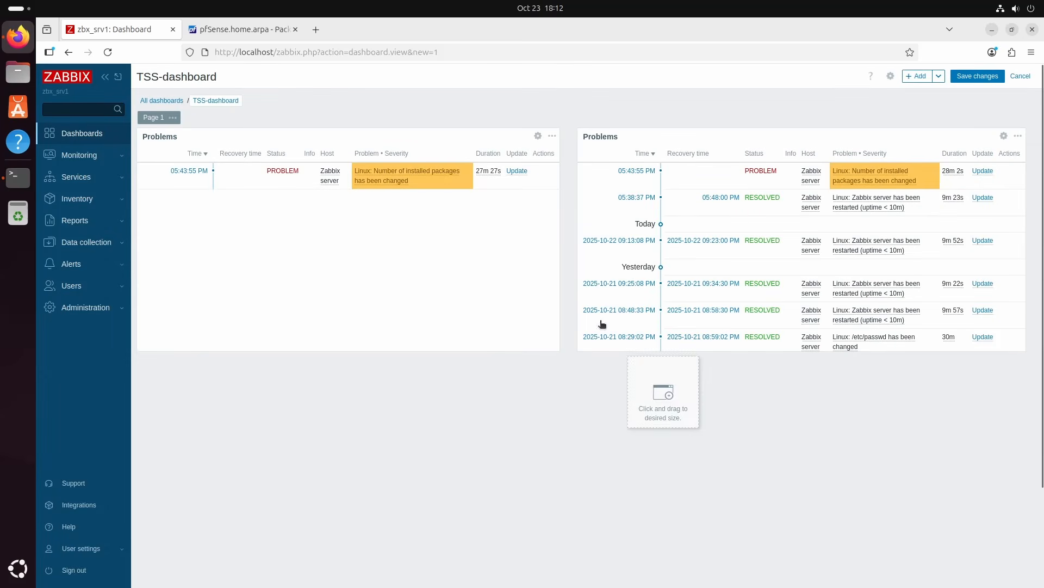
drag(578, 241, 566, 241)
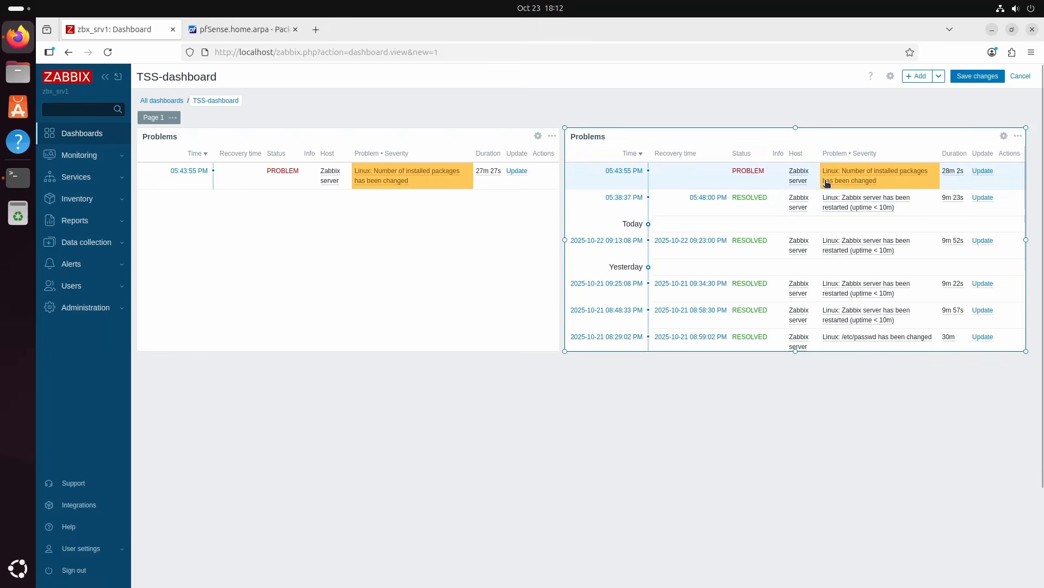
Add a System information widget showing system stats directly below the history Problems widget, matching its width
drag(573, 371, 1019, 572)
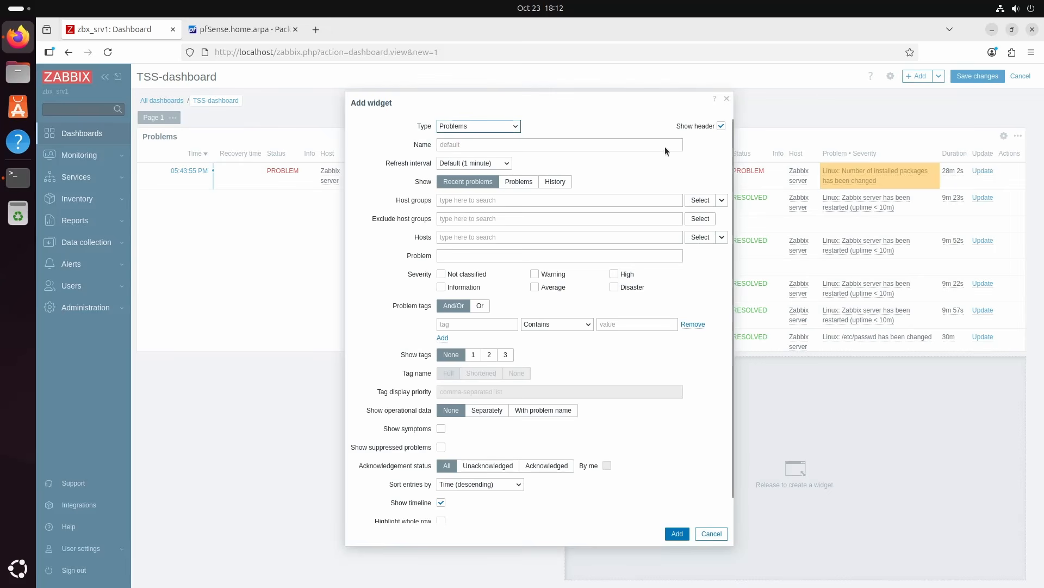
click(514, 127)
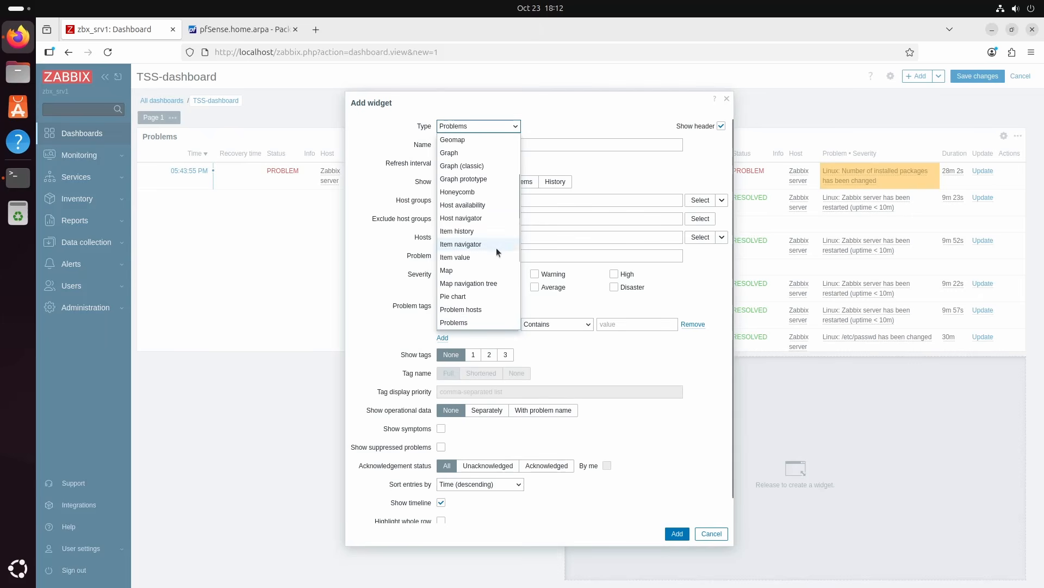
scroll(493, 257, down, 3)
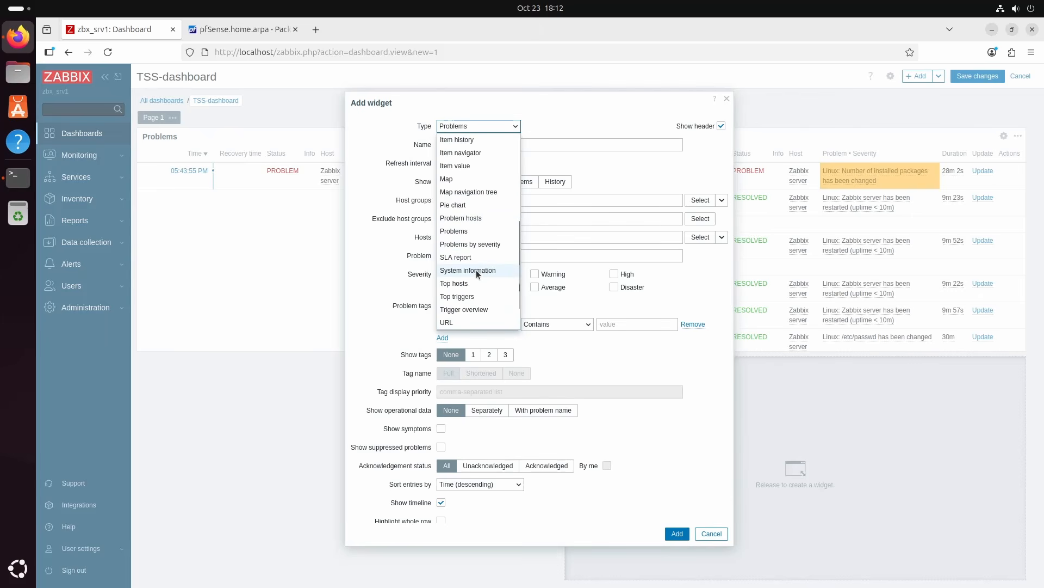
click(476, 270)
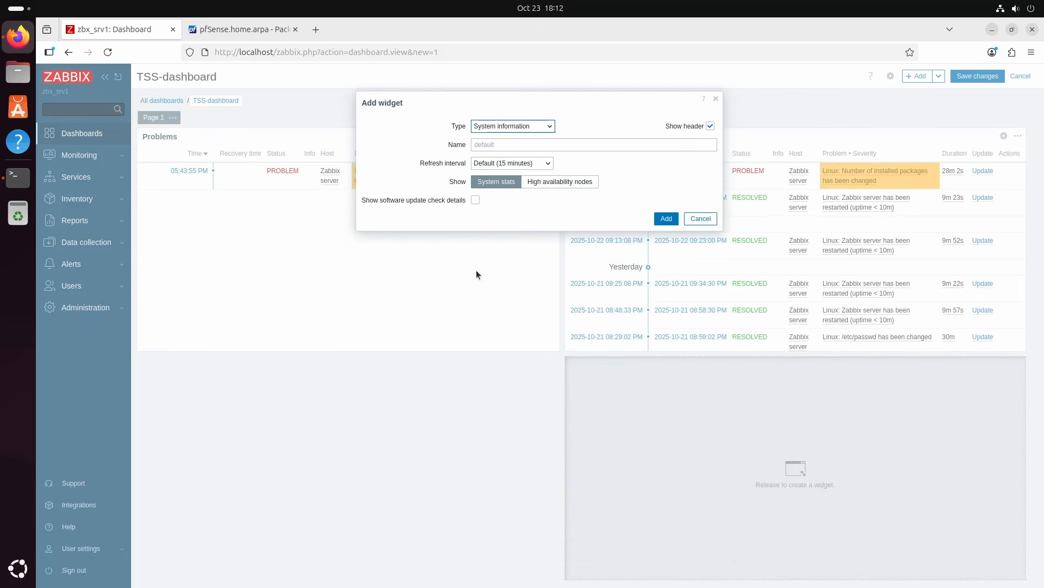
click(666, 219)
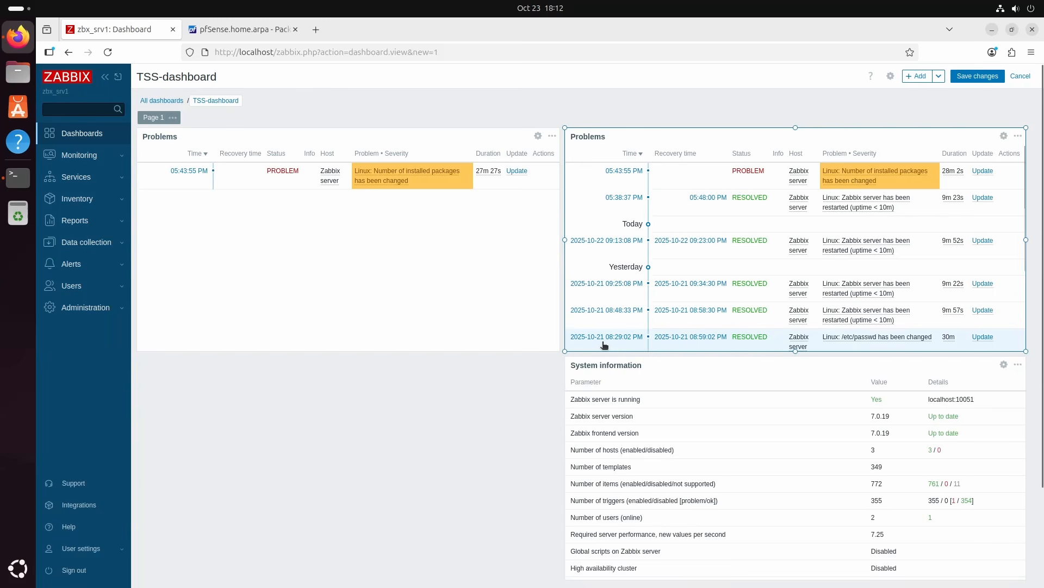
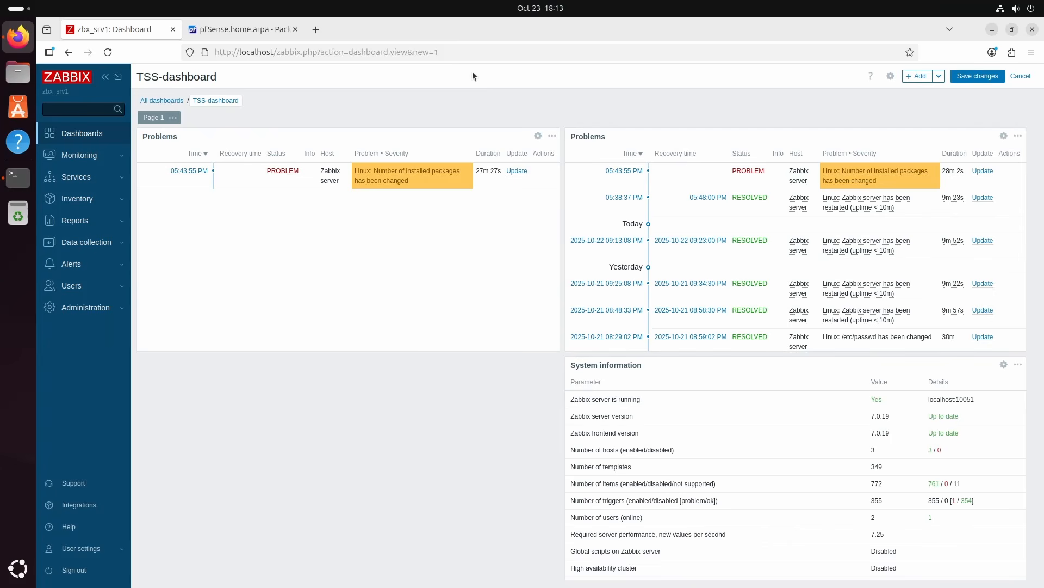
Switch to the pfSense web interface and search the package manager's available packages for iperf
click(244, 32)
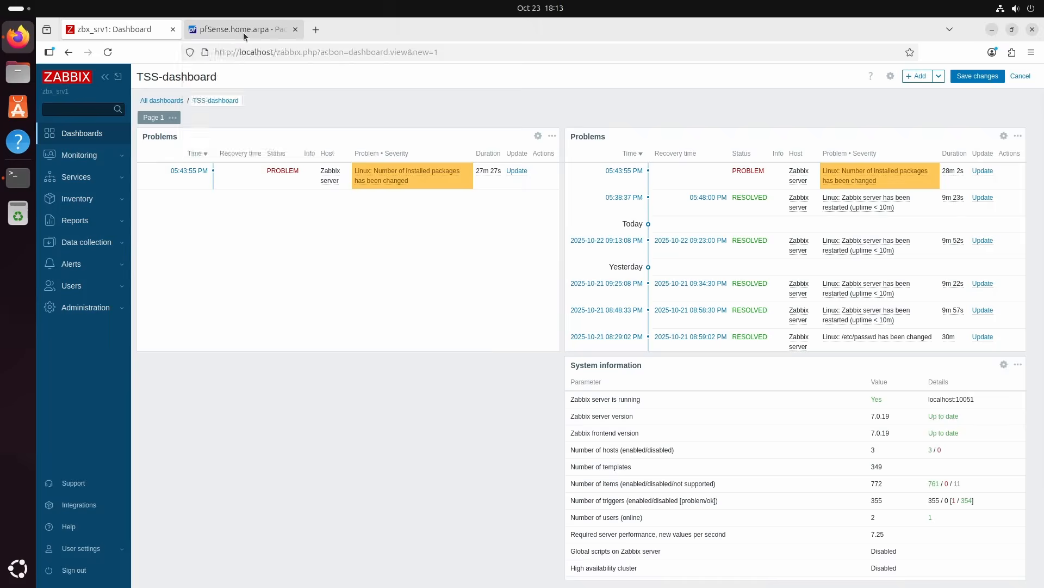
click(312, 77)
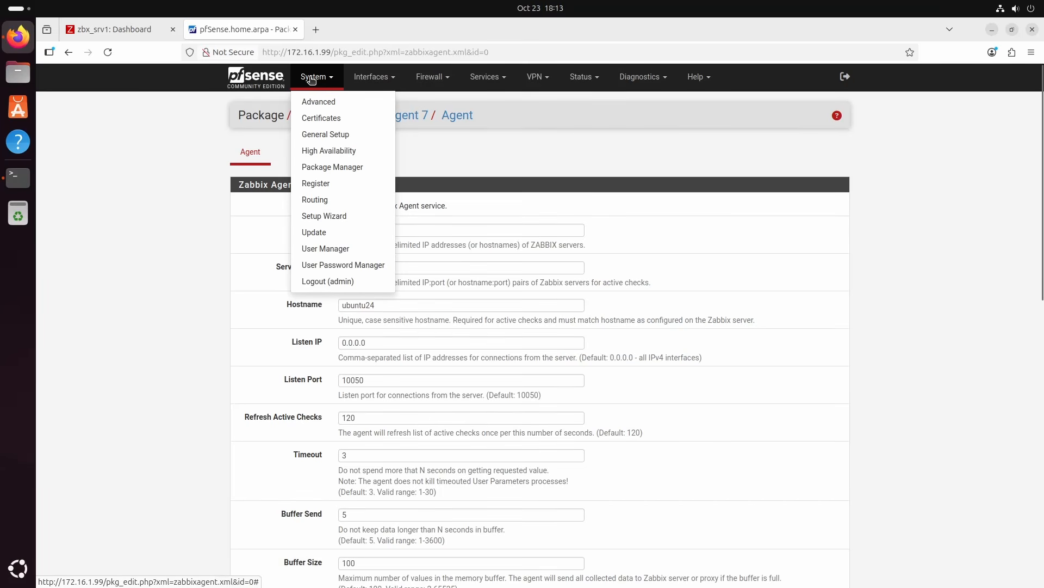
click(333, 166)
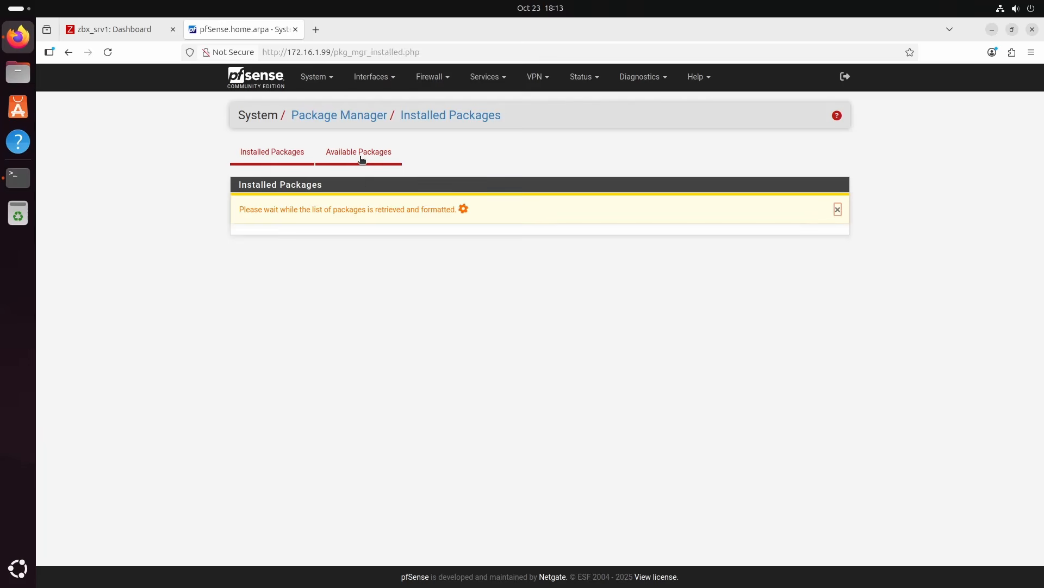
click(362, 159)
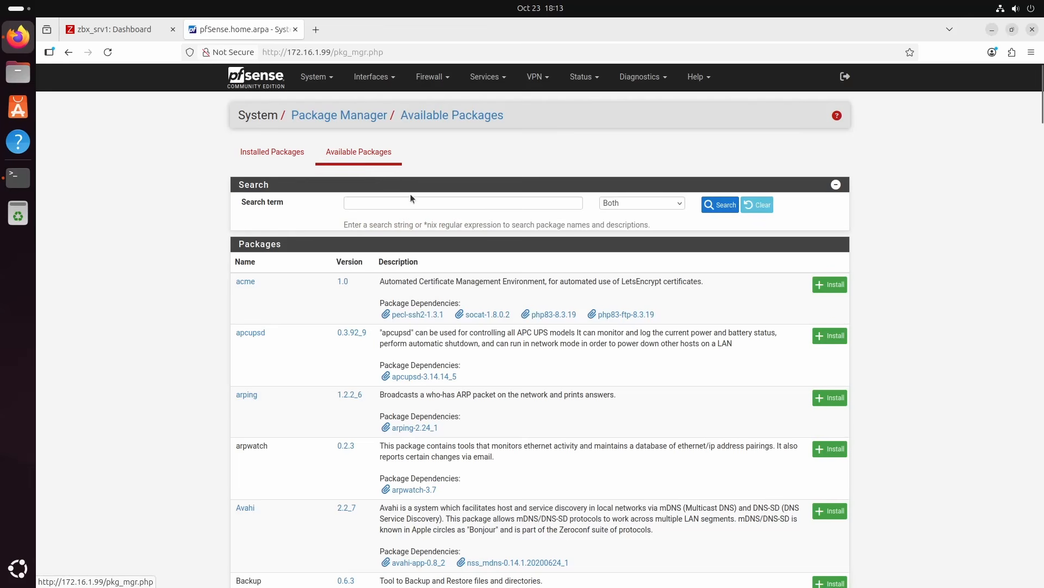
click(411, 202)
text(z)
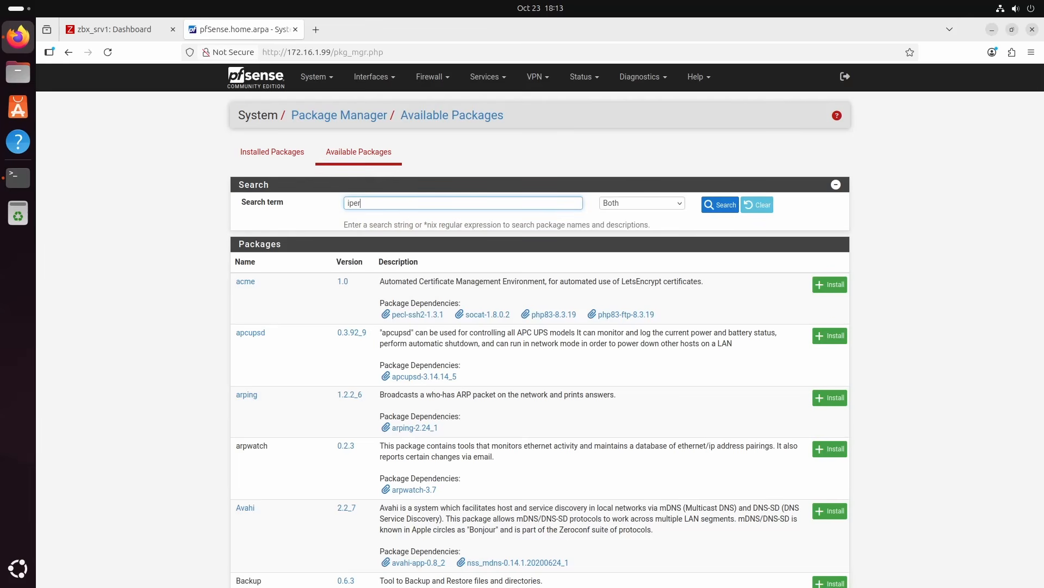
text(perf)
click(721, 204)
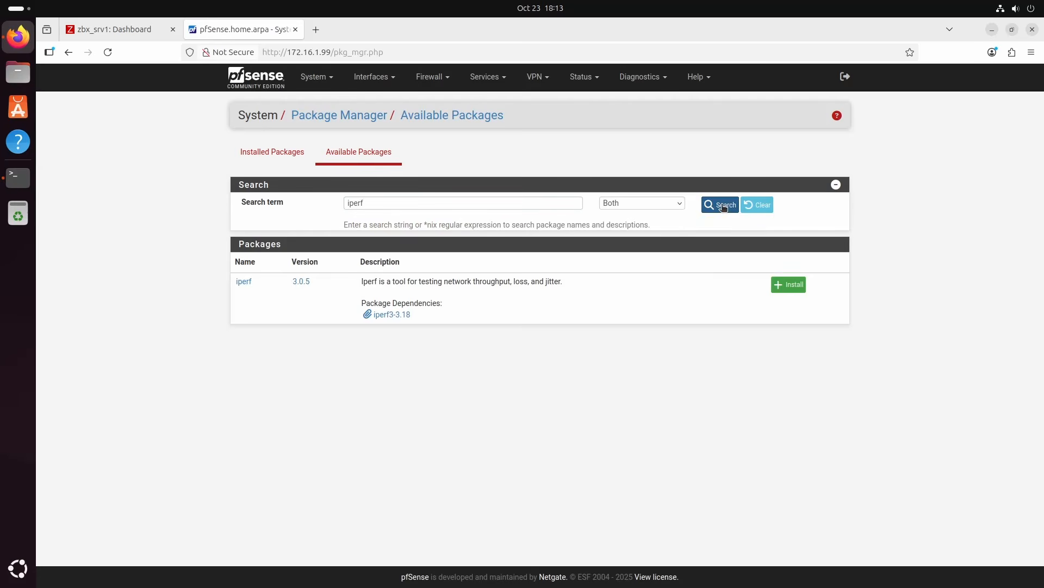
Install the iperf package on pfSense, confirm the installation, and highlight the final line of the installation log
click(784, 285)
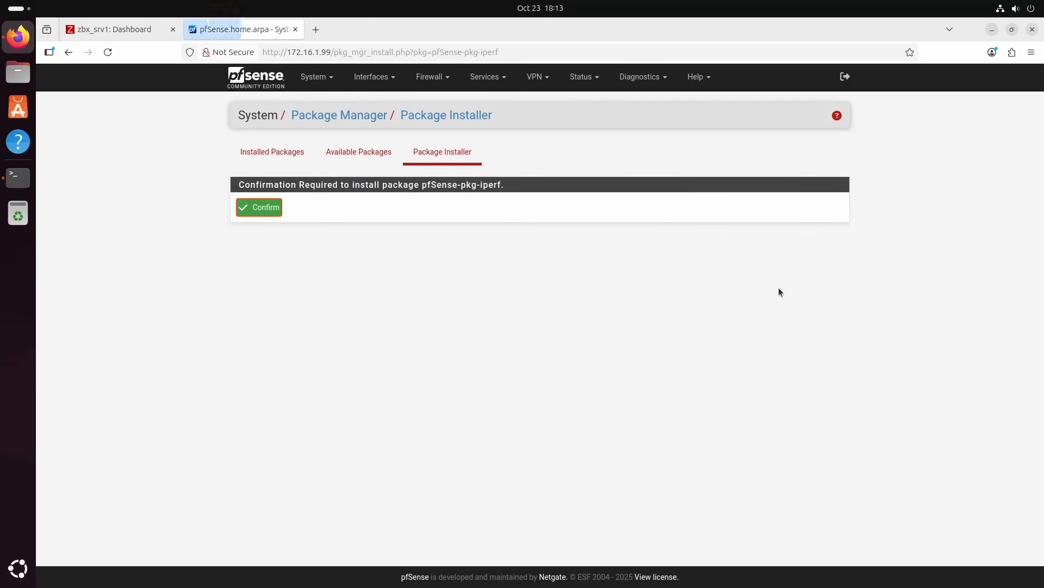
click(274, 213)
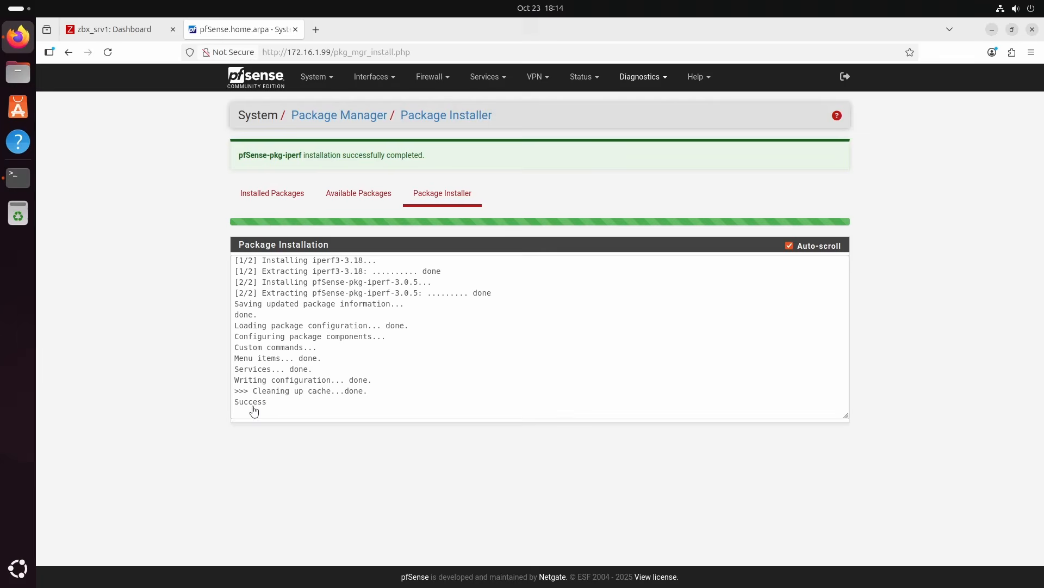
double_click(250, 403)
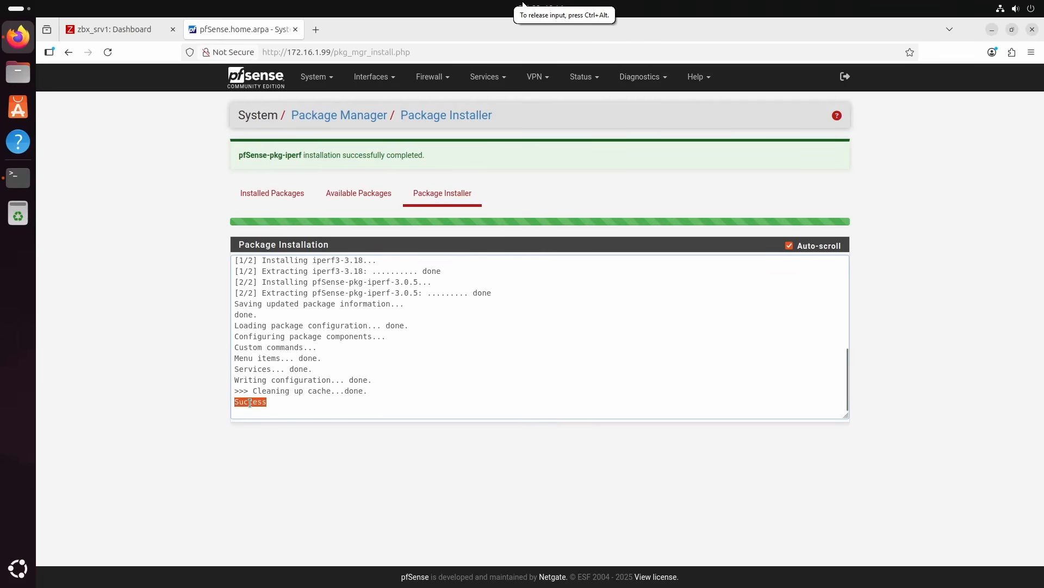
click(249, 402)
double_click(249, 403)
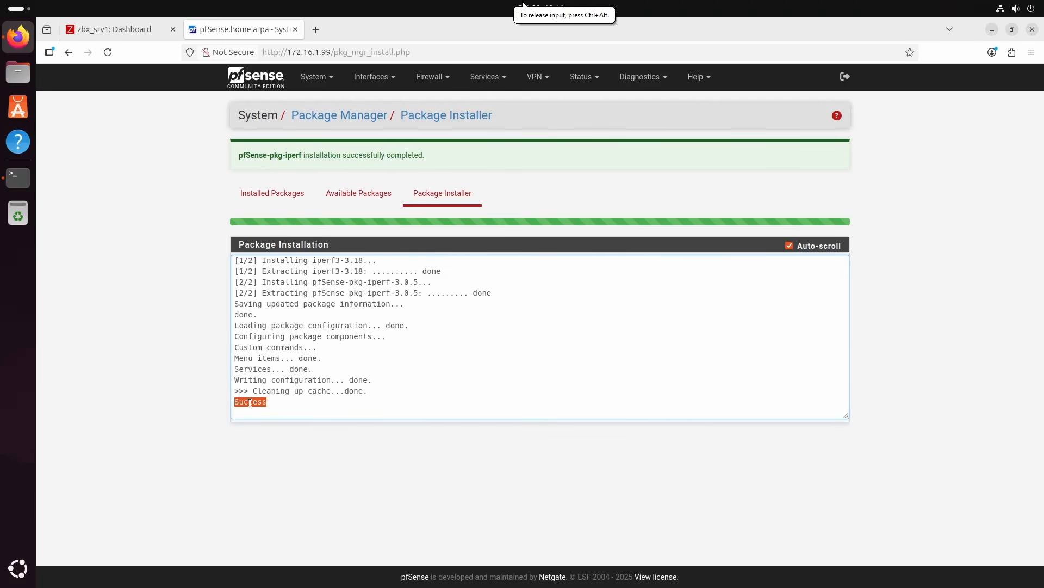
Run the iperf server on pfSense with bytes/sec output and default port and interval, and return to the pfSense dashboard
click(636, 82)
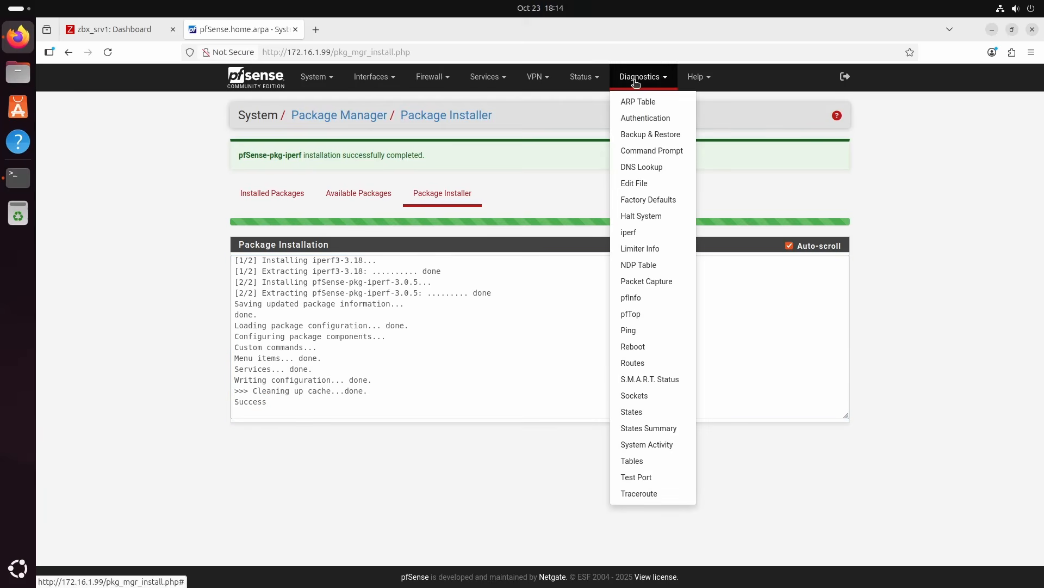
click(646, 235)
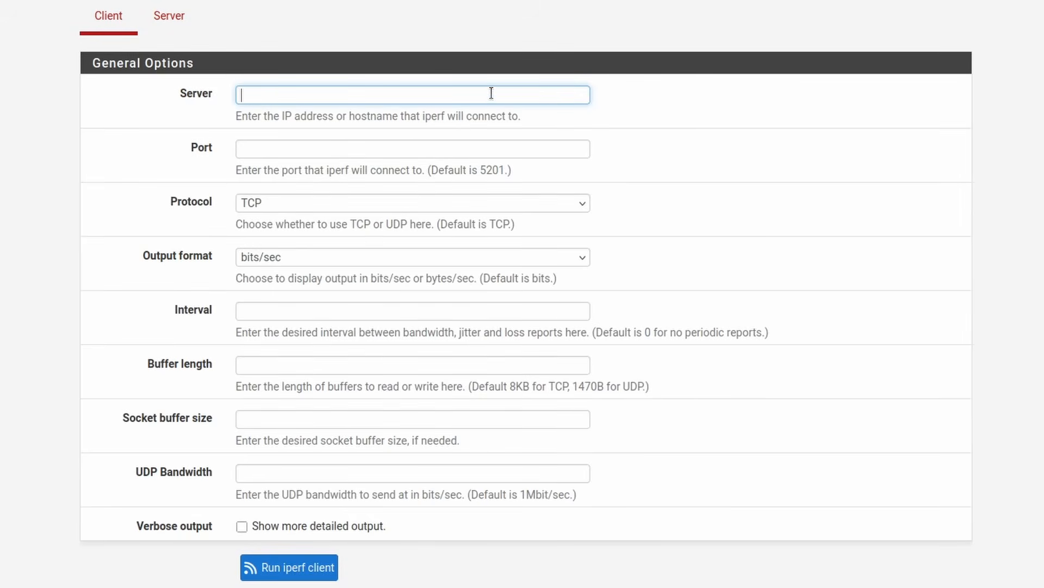
click(169, 16)
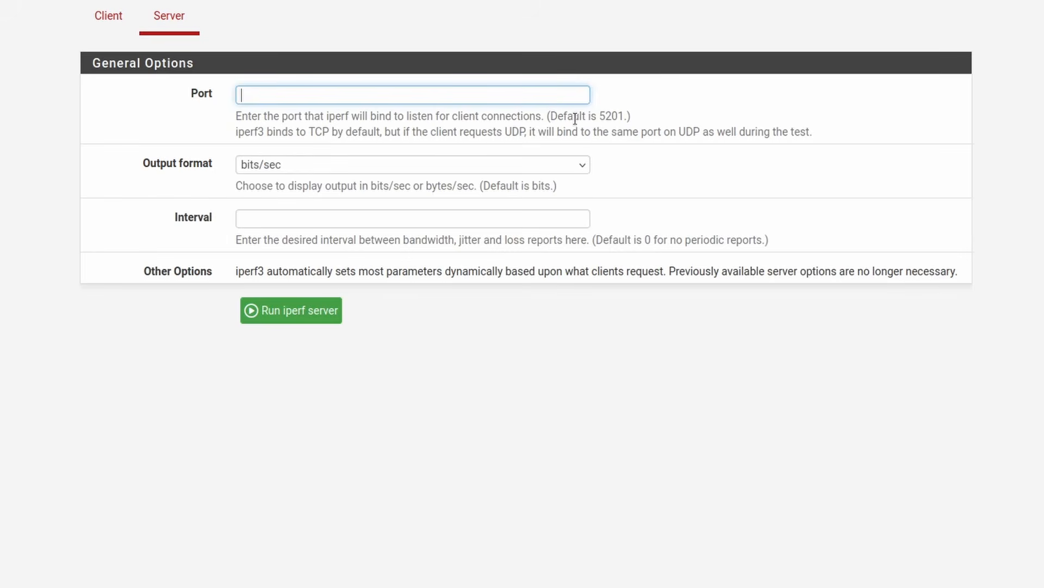
drag(603, 118, 622, 118)
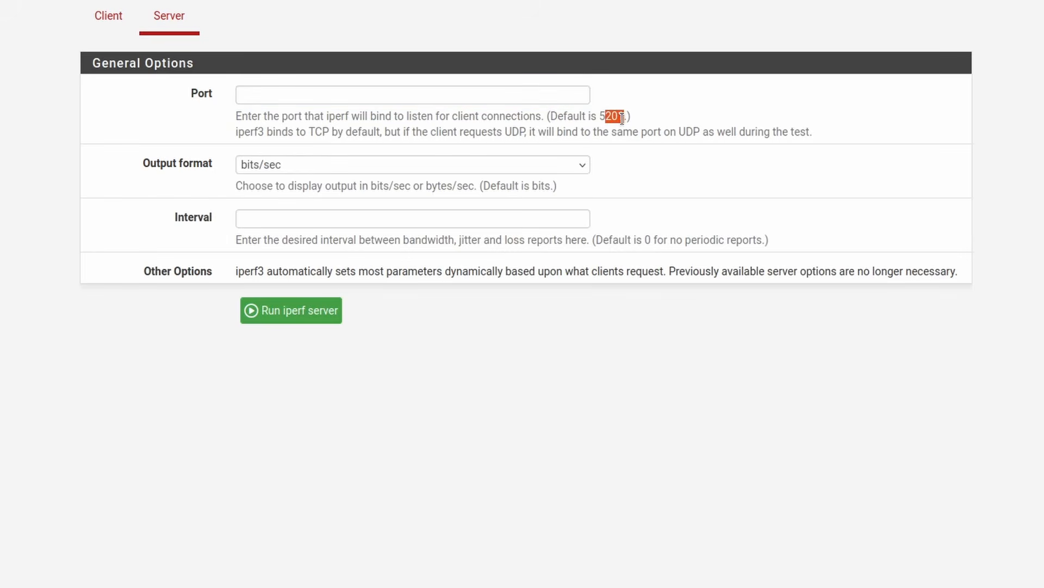
click(544, 161)
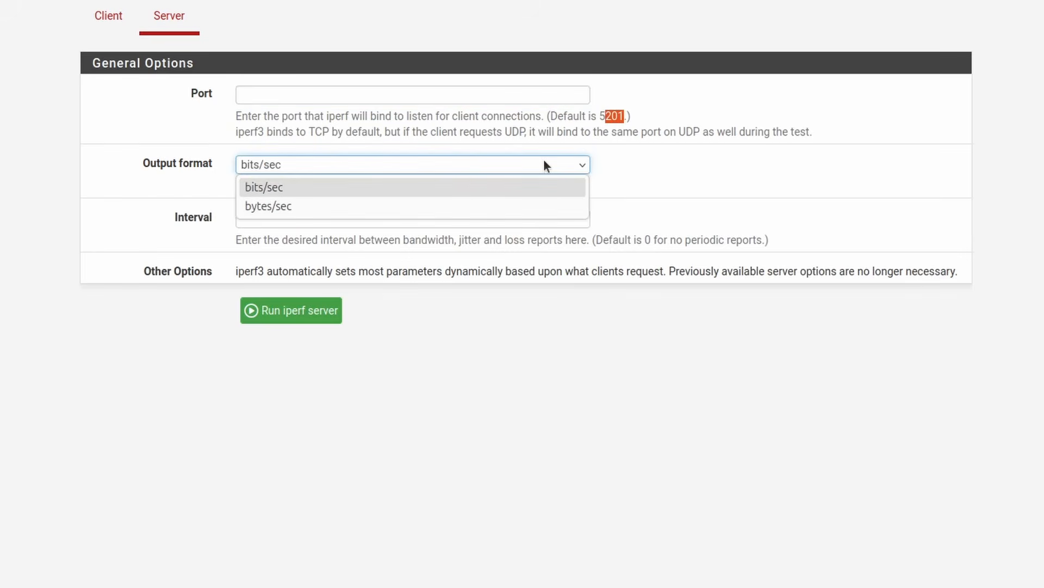
click(430, 212)
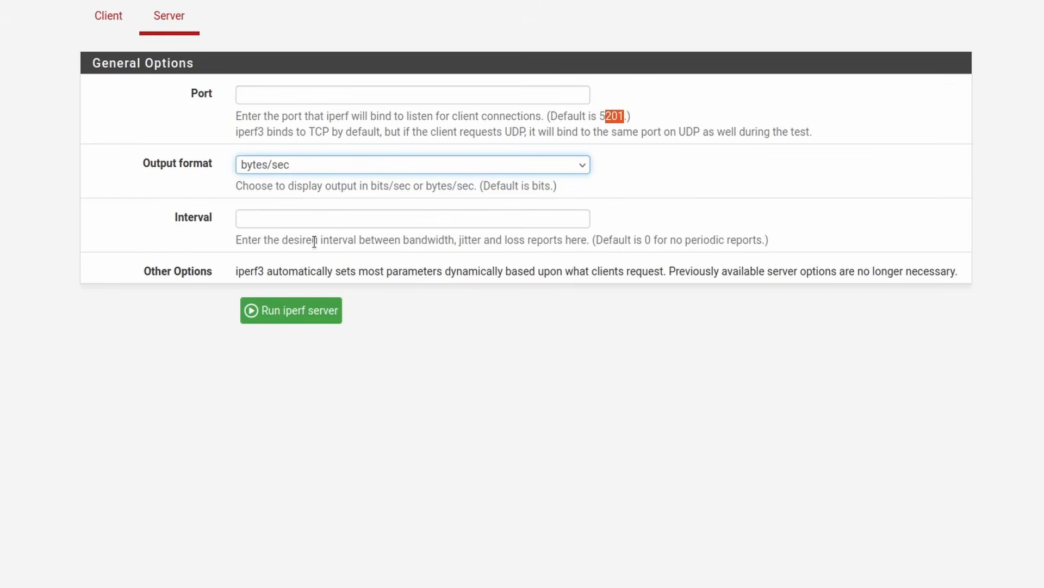
drag(603, 239, 744, 241)
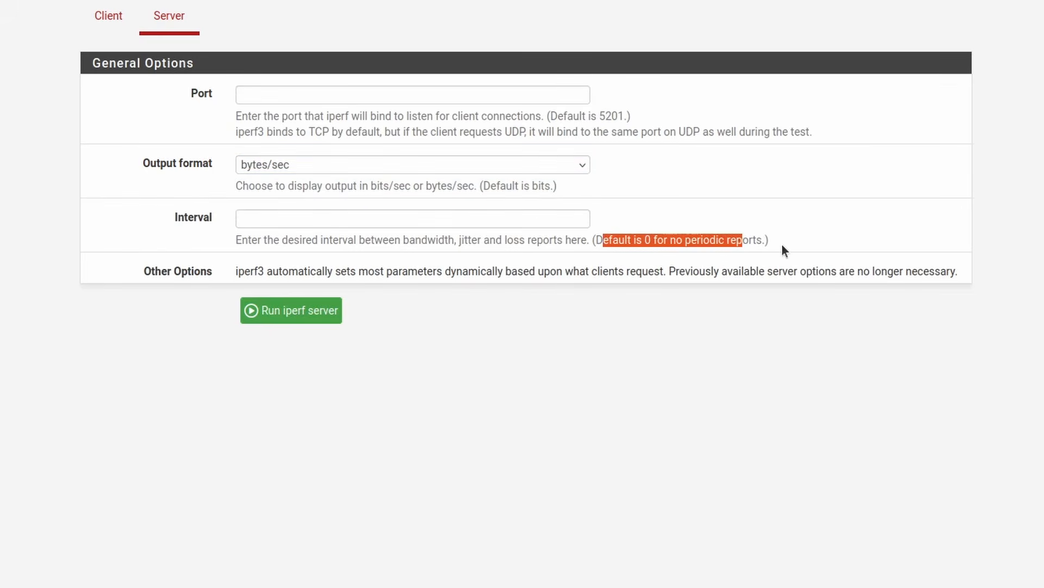
click(781, 244)
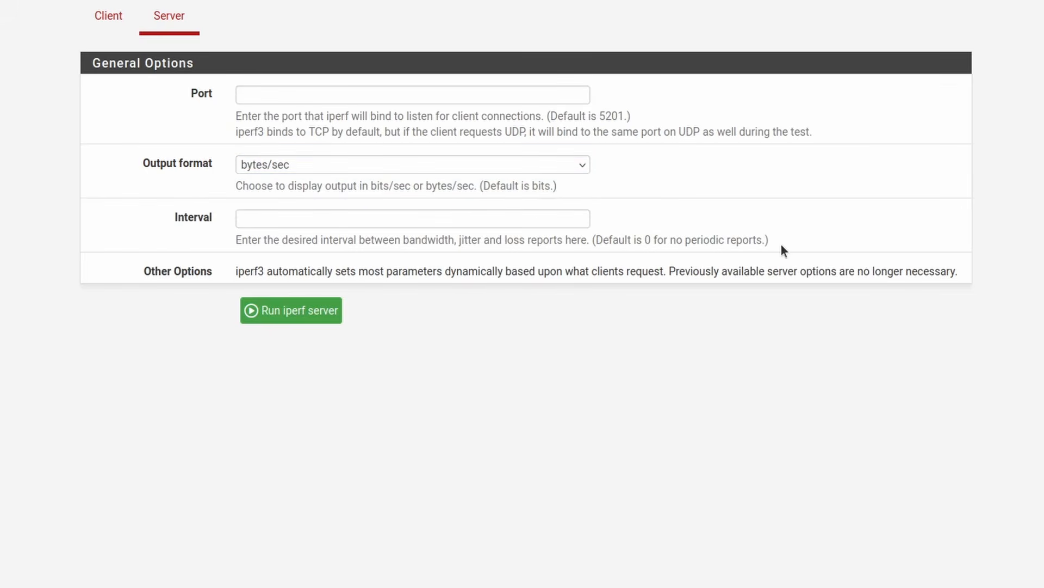
click(290, 311)
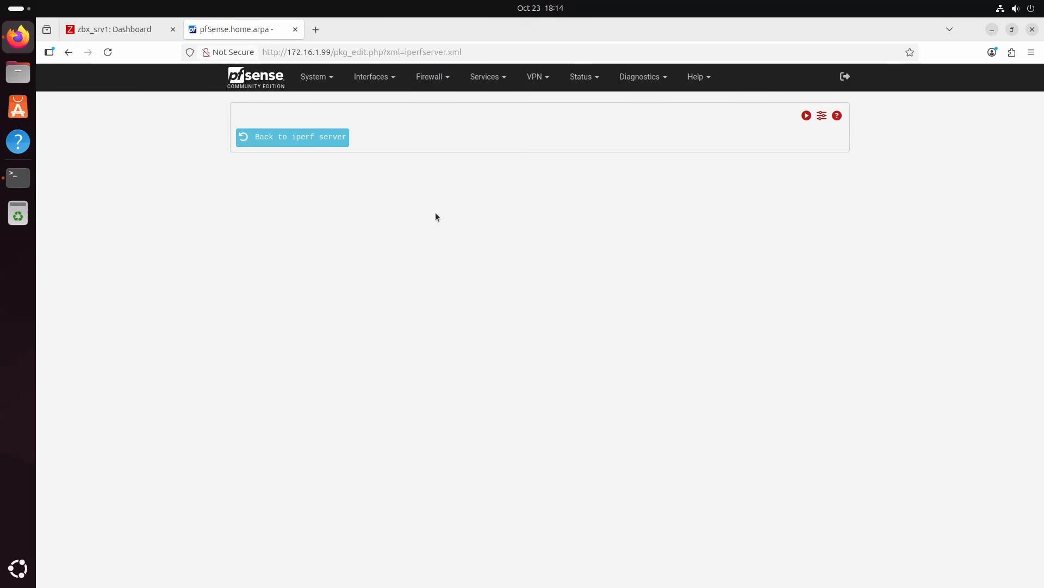
click(273, 82)
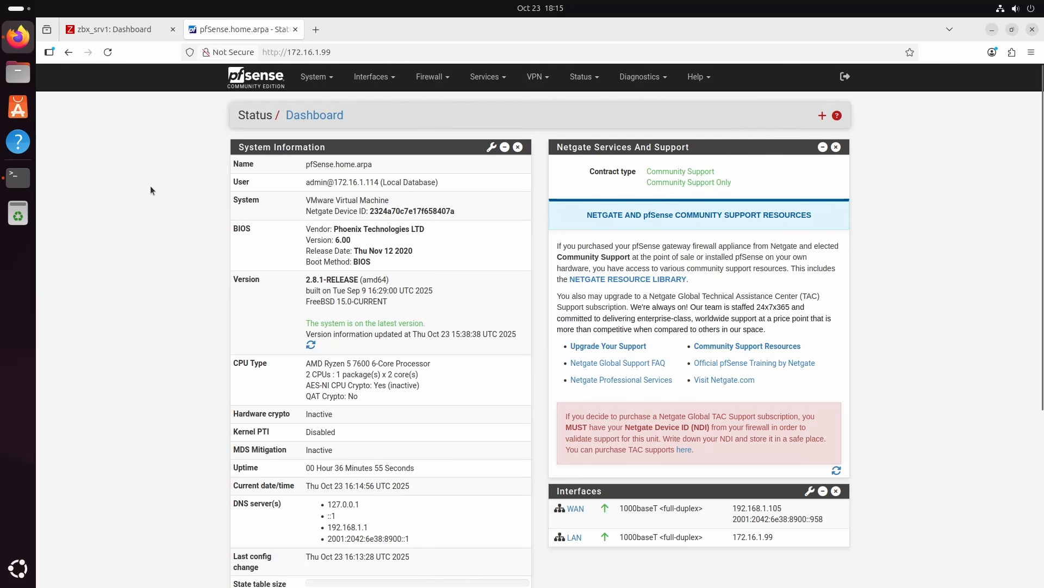
Switch to the Ubuntu terminal and open a root shell with sudo -s, entering the account password
click(18, 177)
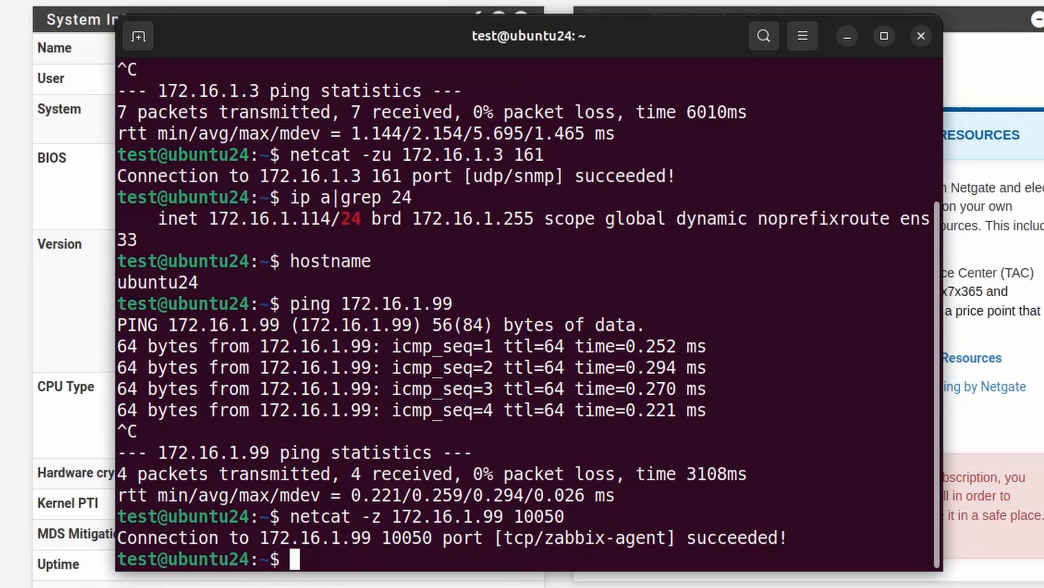
text(sudo -s)
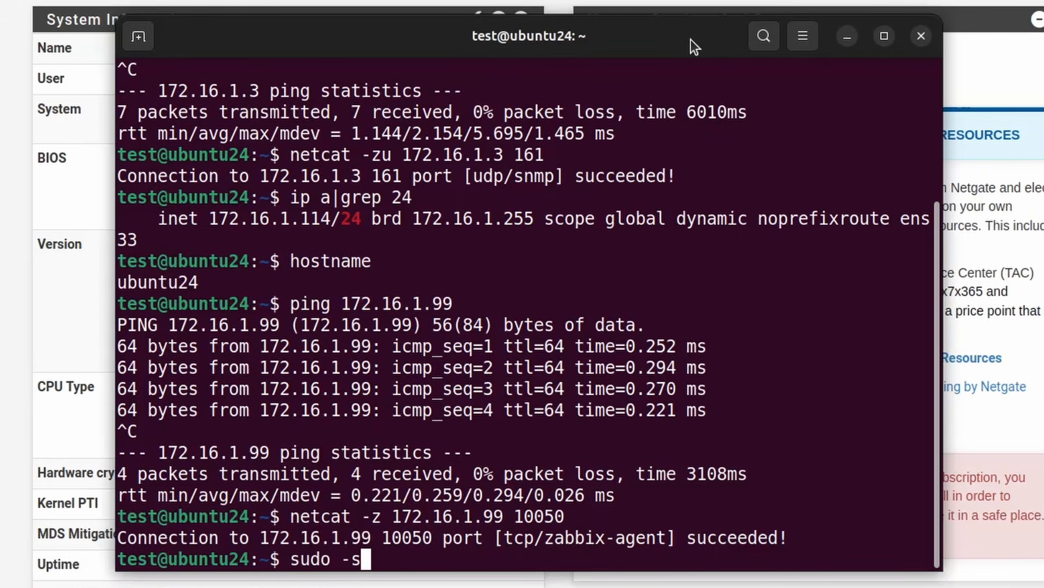
key(Return)
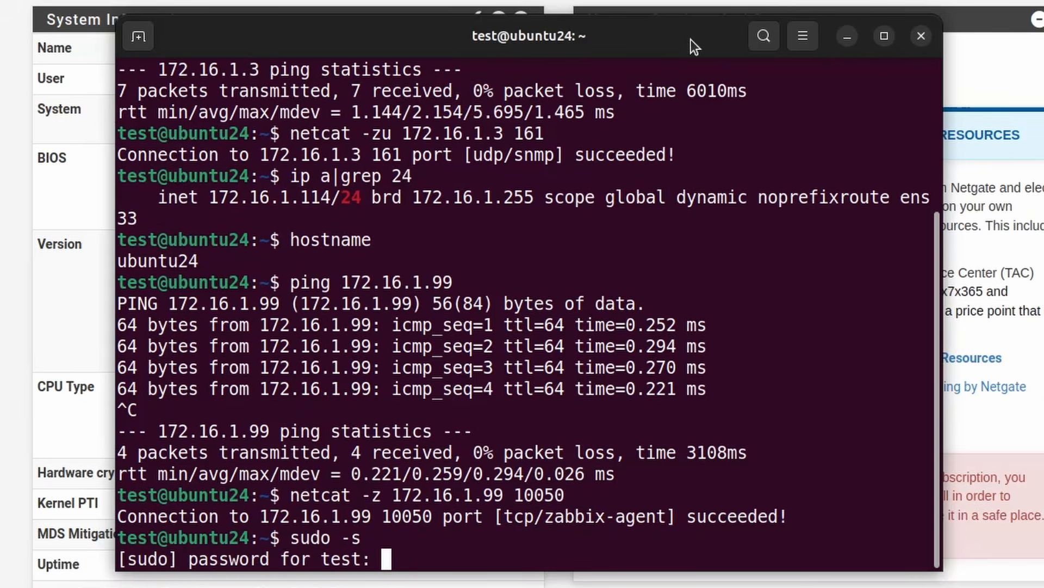
key(Return)
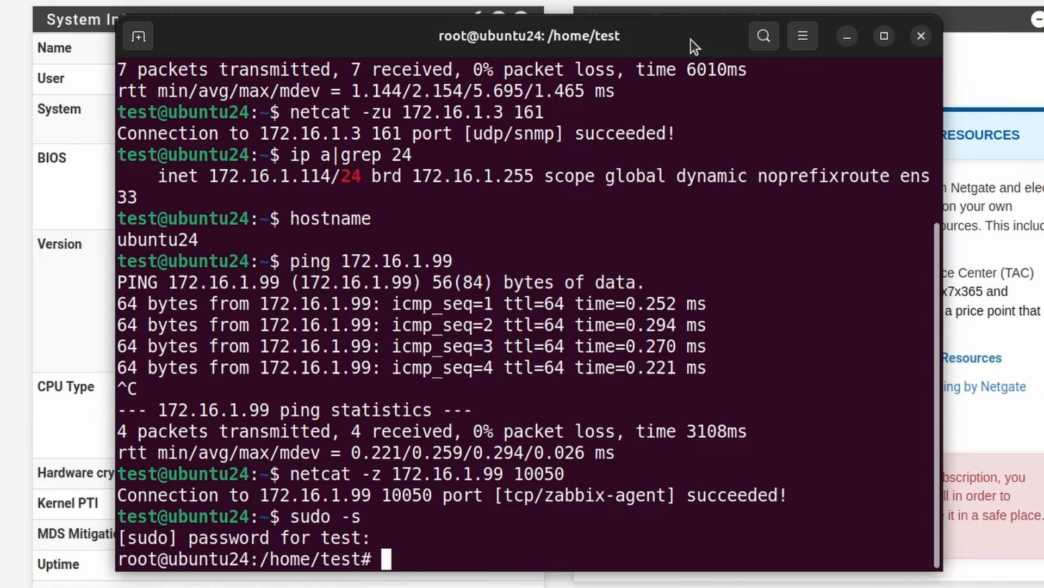
Run apt update && apt install iperf3 -y, and check the installed version with iperf3 -v
text(apt u)
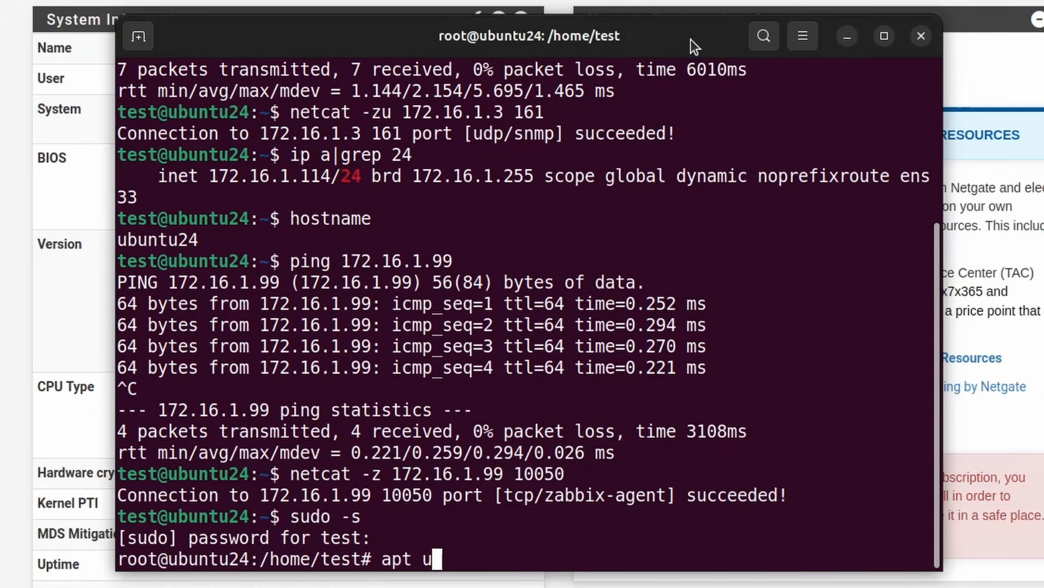
text(pdate &)
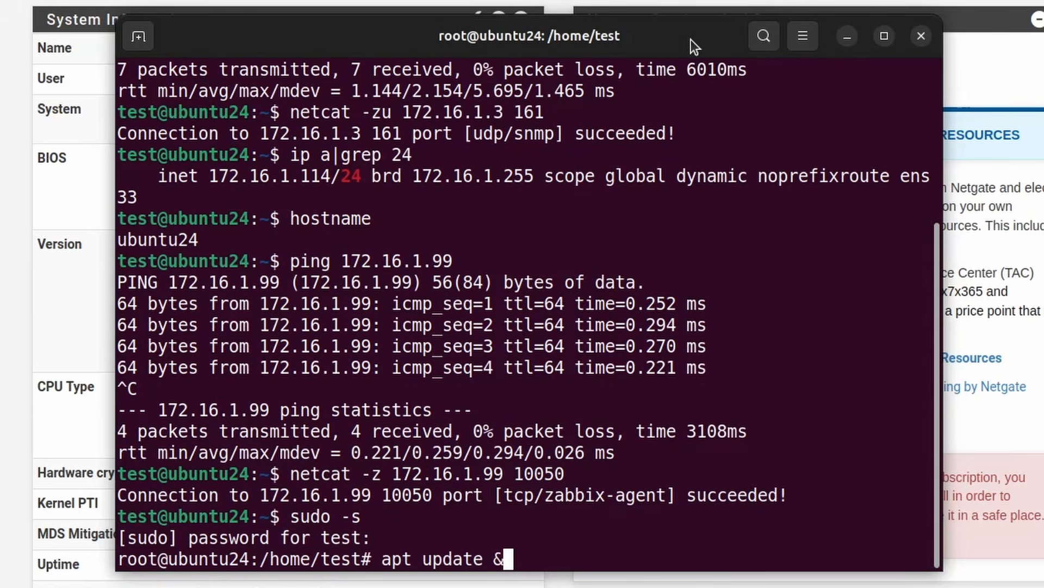
text(& apt insta)
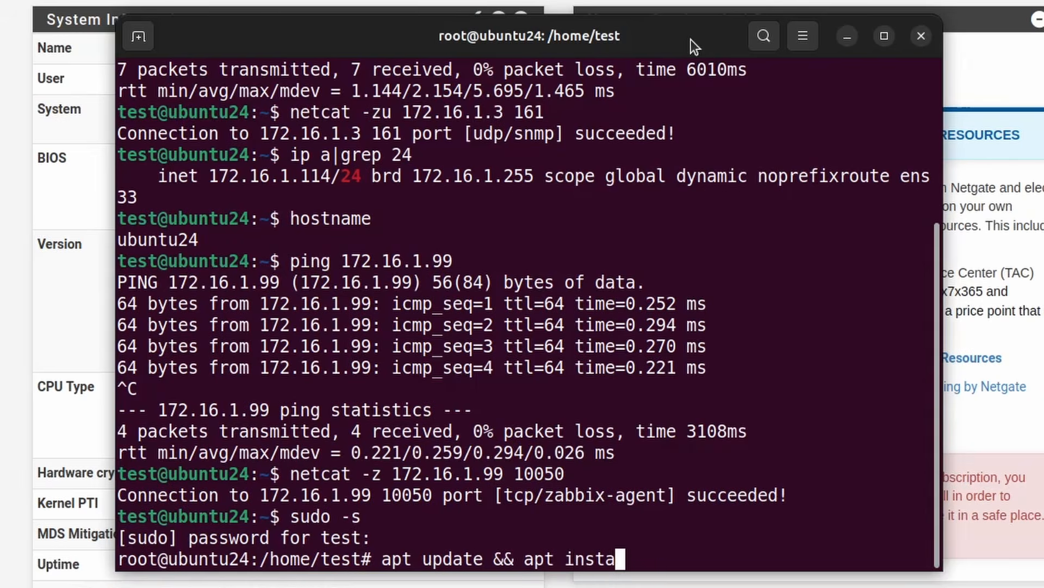
text(ll iperf3)
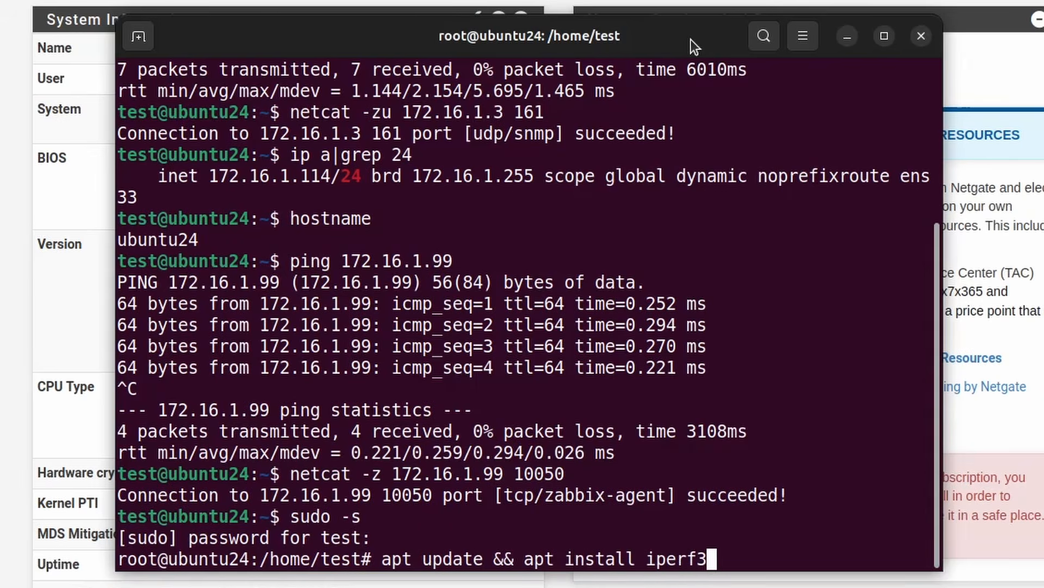
text( -y)
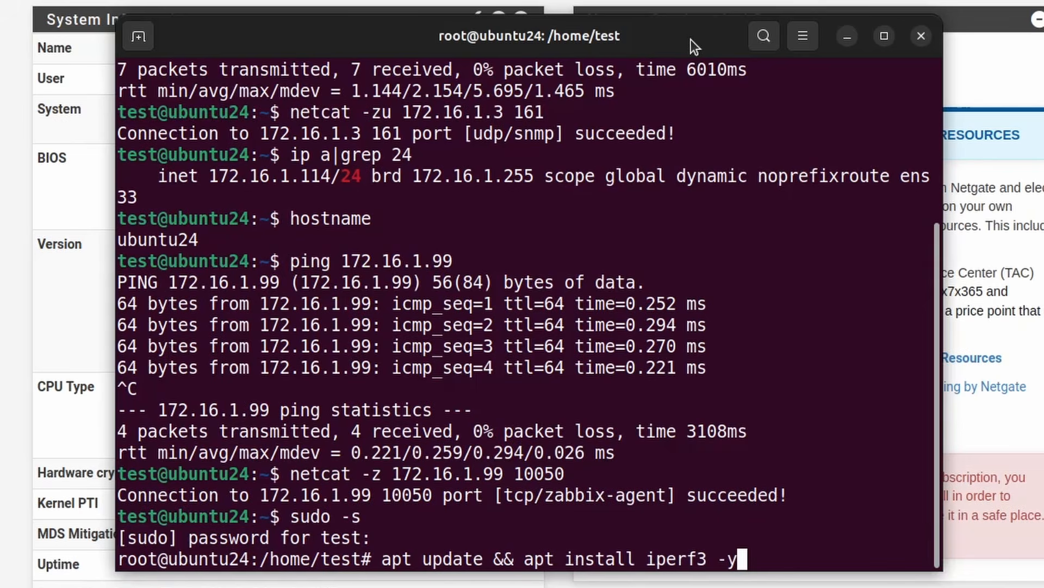
key(Return)
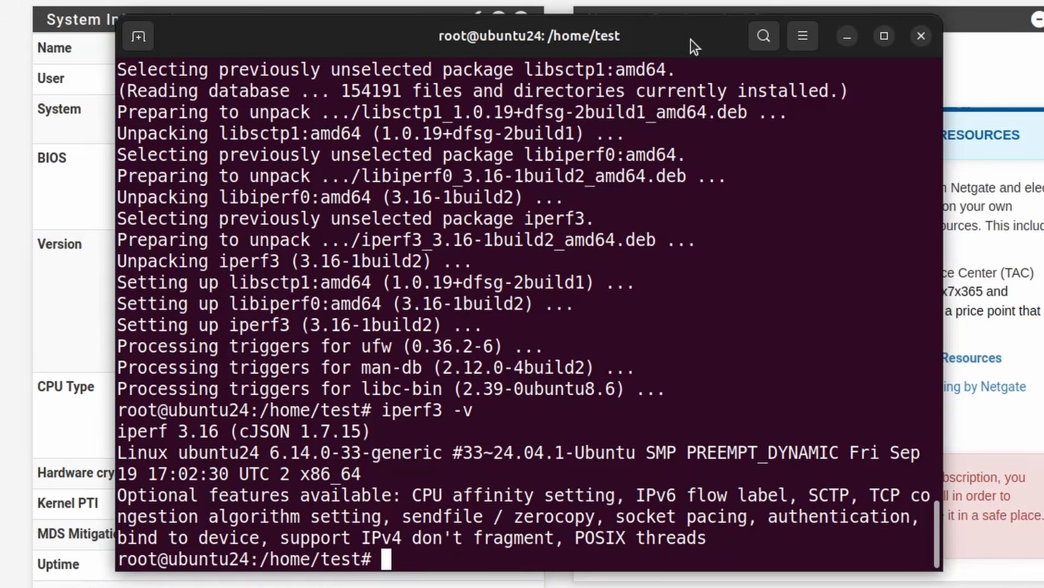
Run iperf3 -c 172.16.1.99 -u -b 250M -t 999 to send UDP test traffic to the pfSense firewall
text(iperf3 )
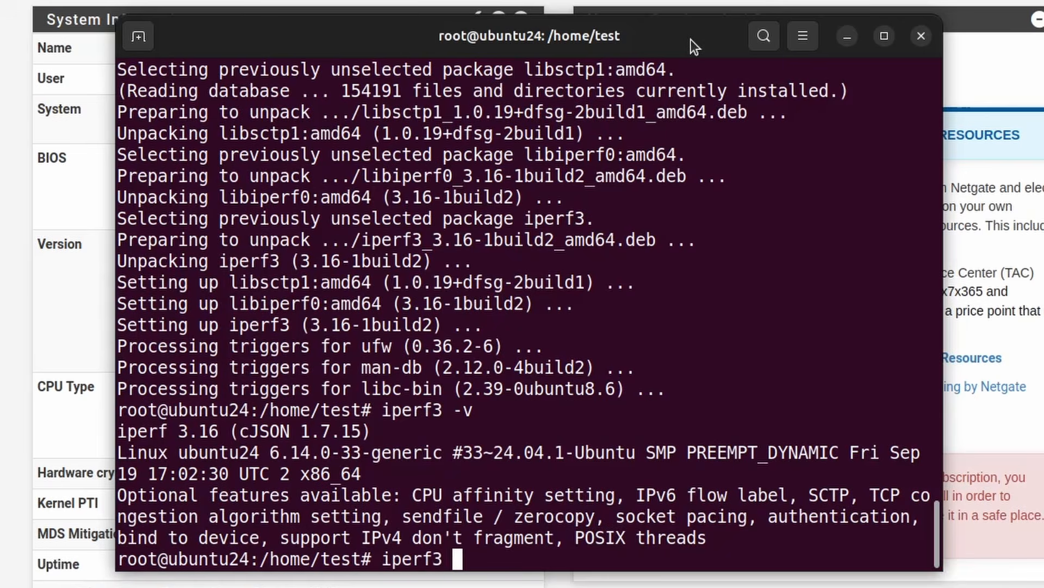
text(-c 172.16)
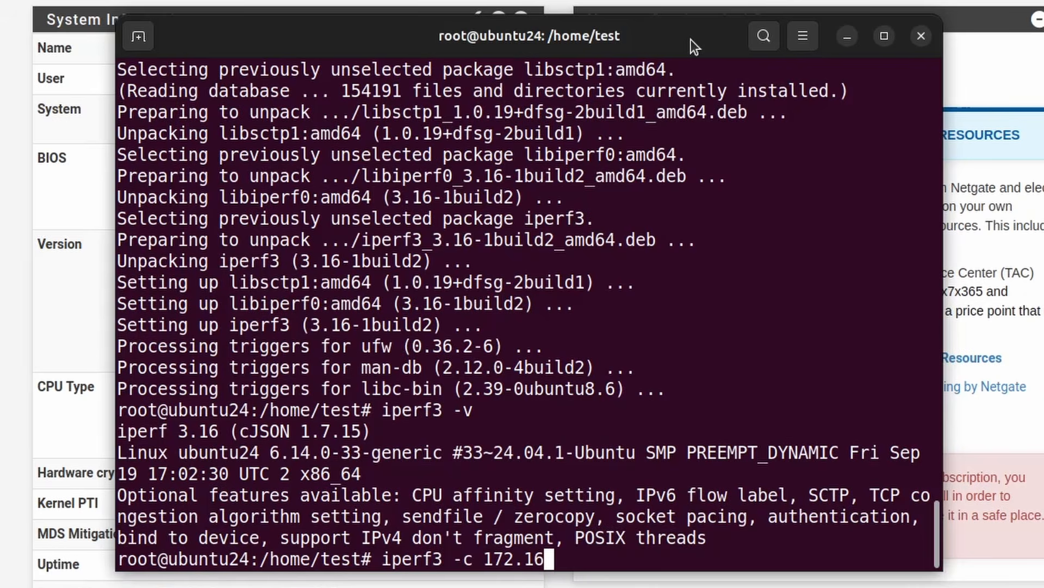
text(.1.99)
text(-u)
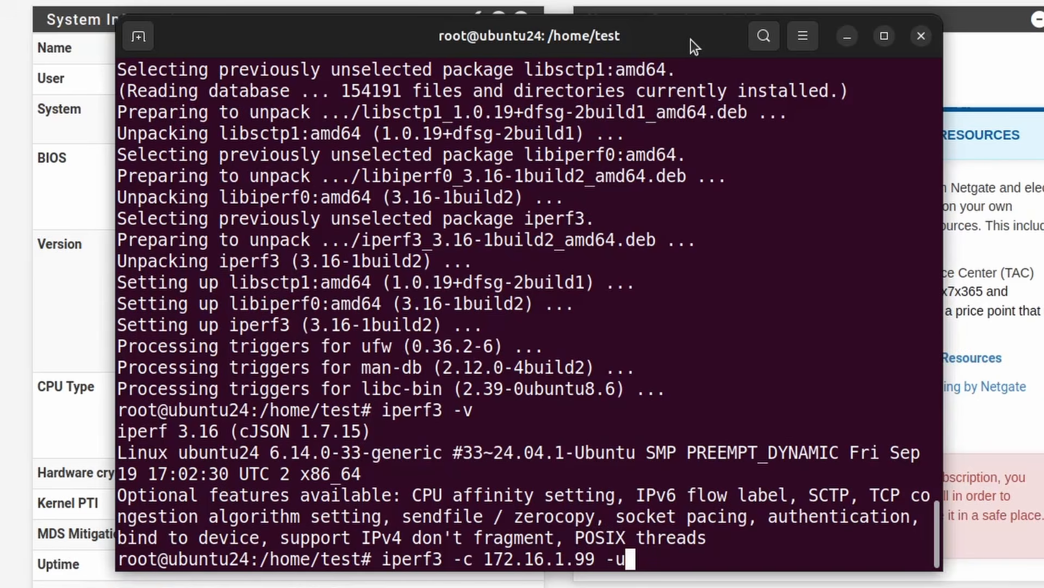
text( -b 250)
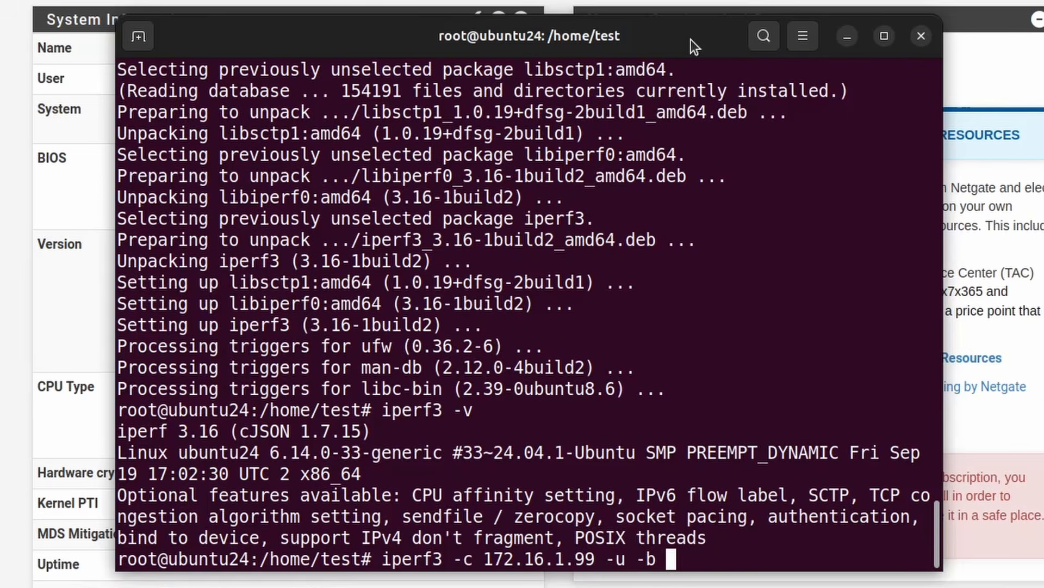
text(M)
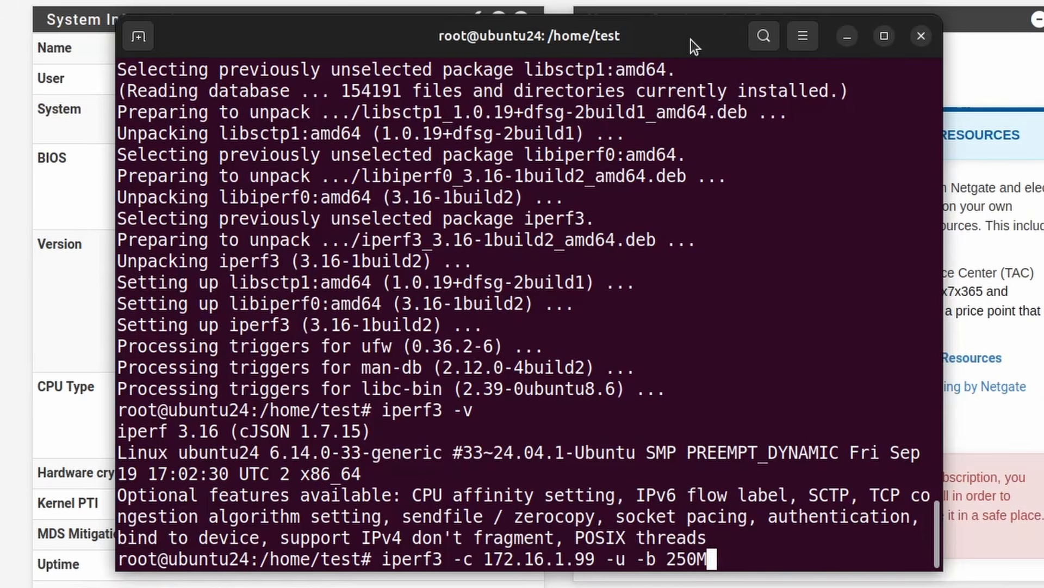
text( -t 999)
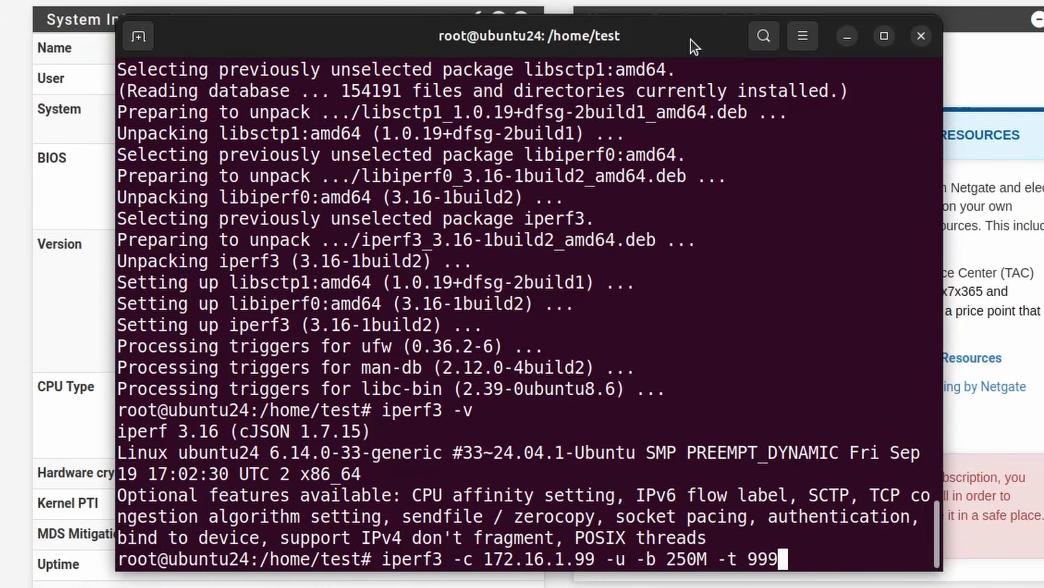
key(Return)
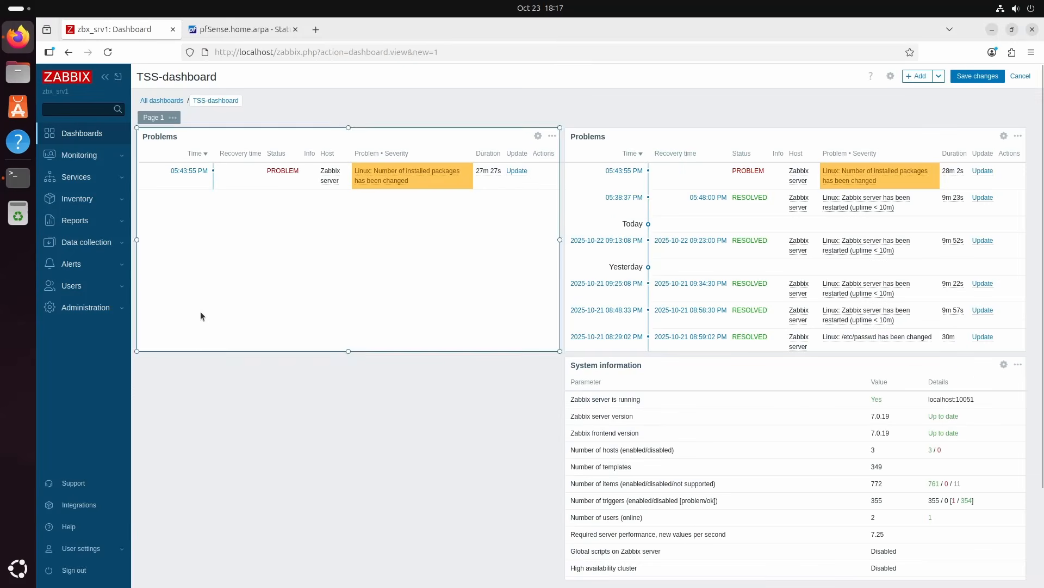
Create a Graph widget filling the empty area beside the System information widget on the Zabbix TSS-dashboard
mouse_move(145, 366)
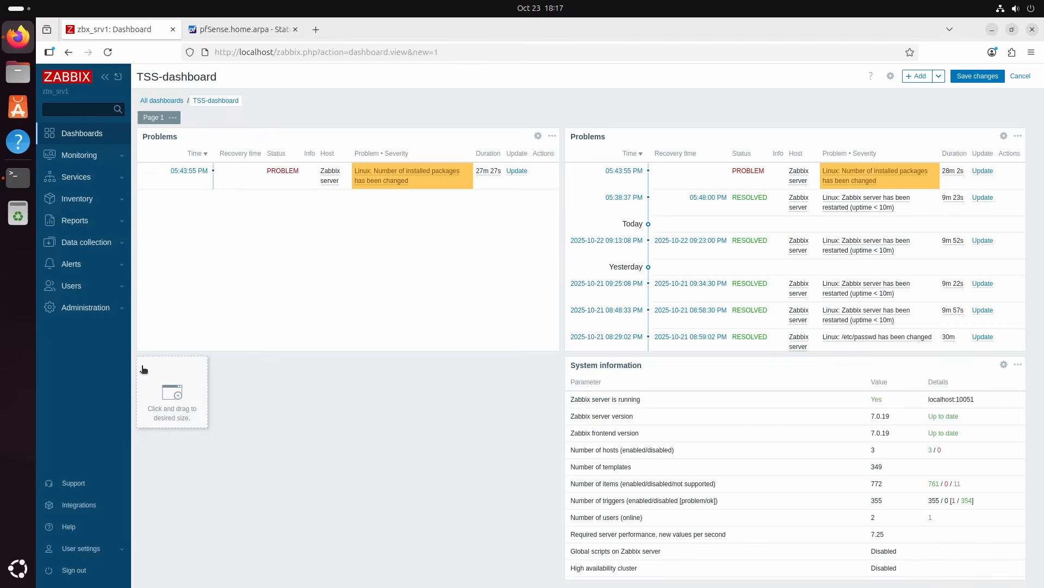
drag(144, 369, 554, 567)
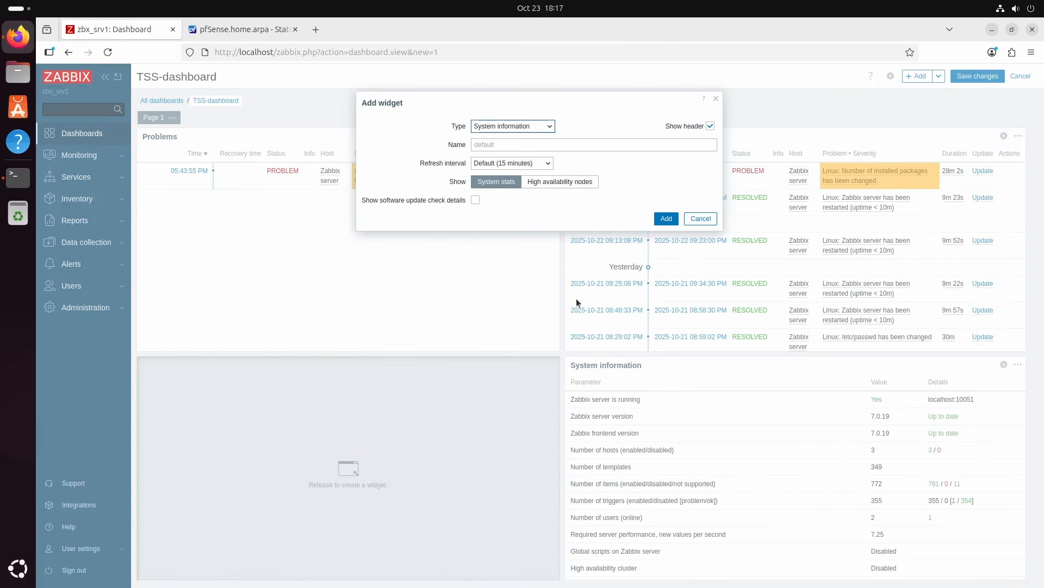
click(550, 129)
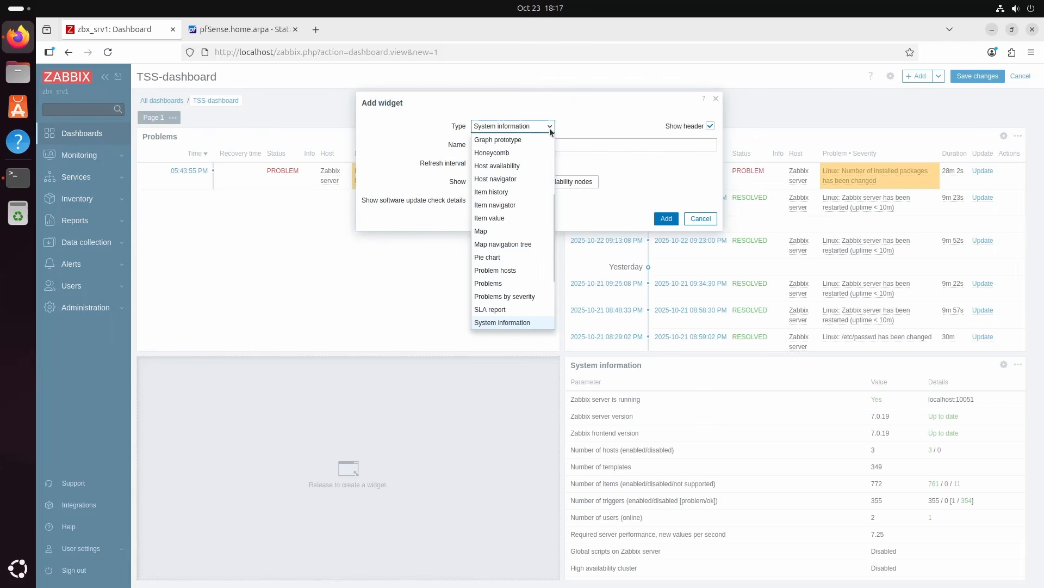
scroll(538, 172, up, 3)
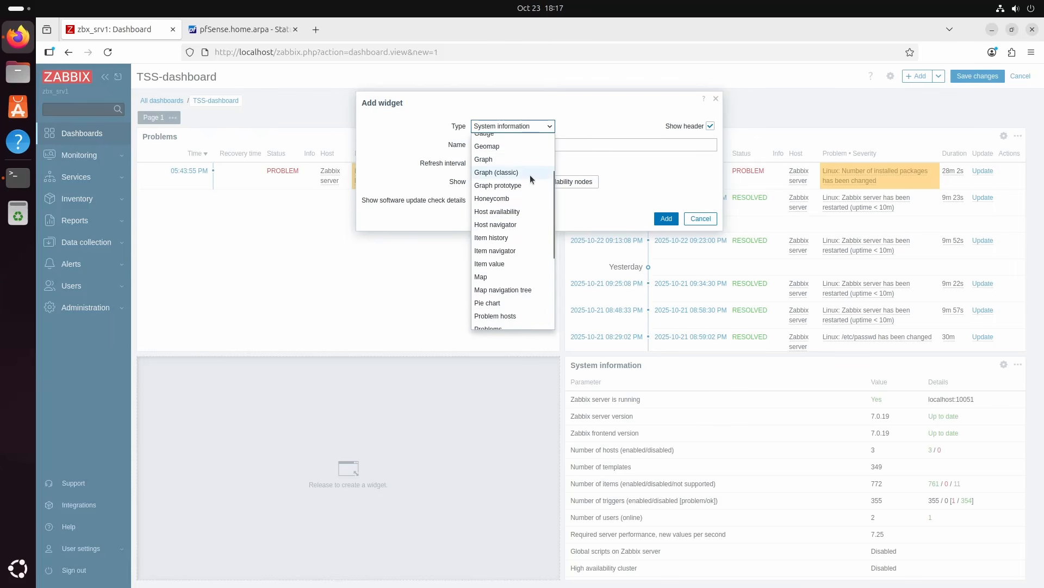
click(500, 161)
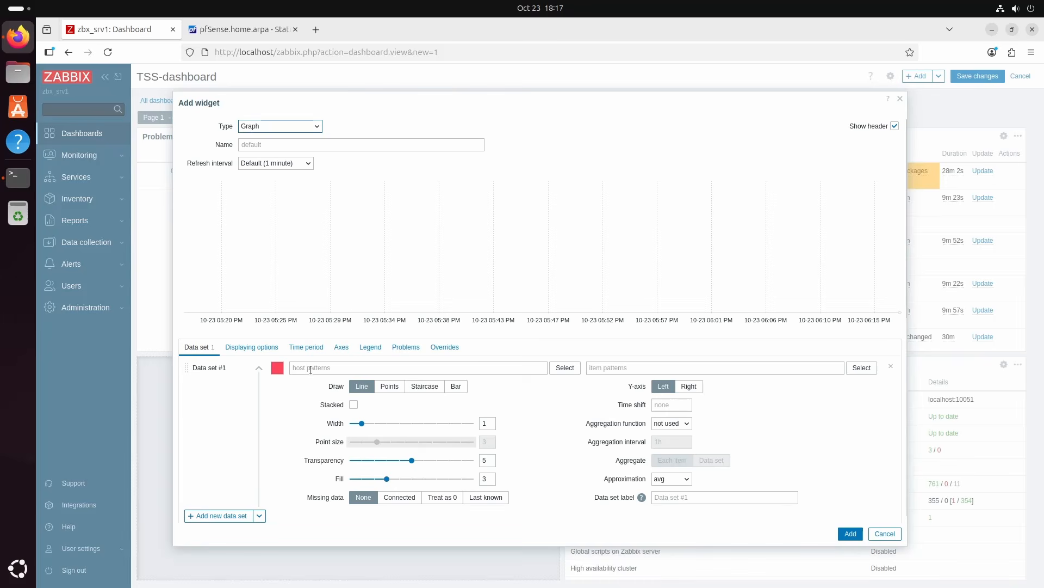
Set the graph data set's host to Firewall-02-pfSense from the Network devices host group
click(564, 367)
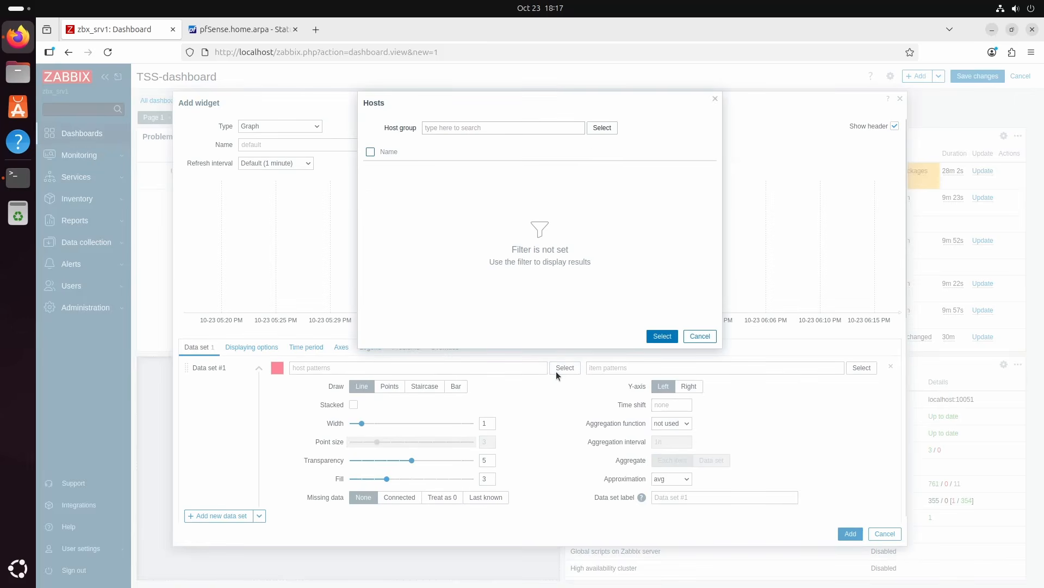
click(602, 129)
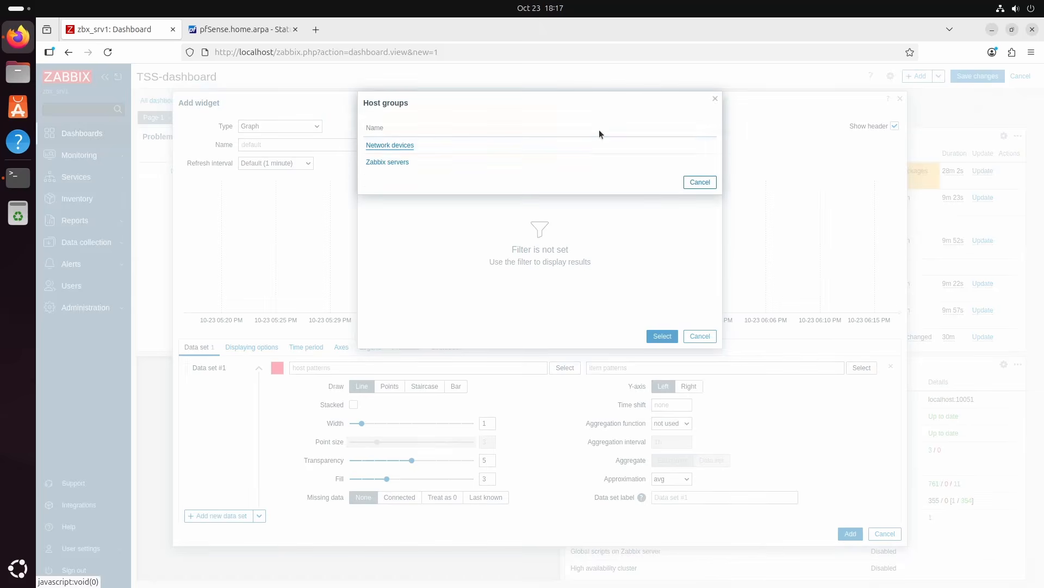
click(390, 146)
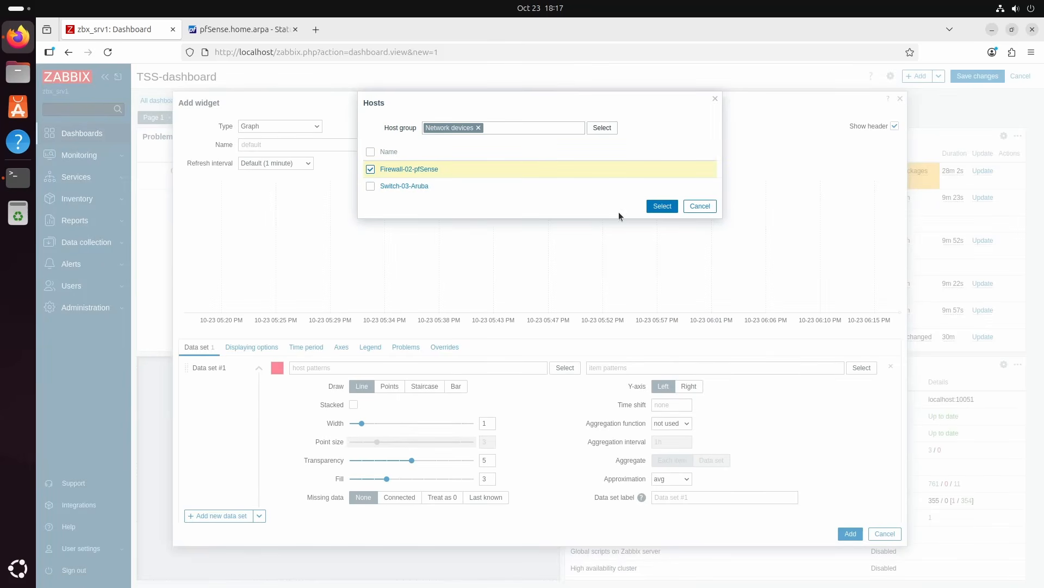
click(658, 208)
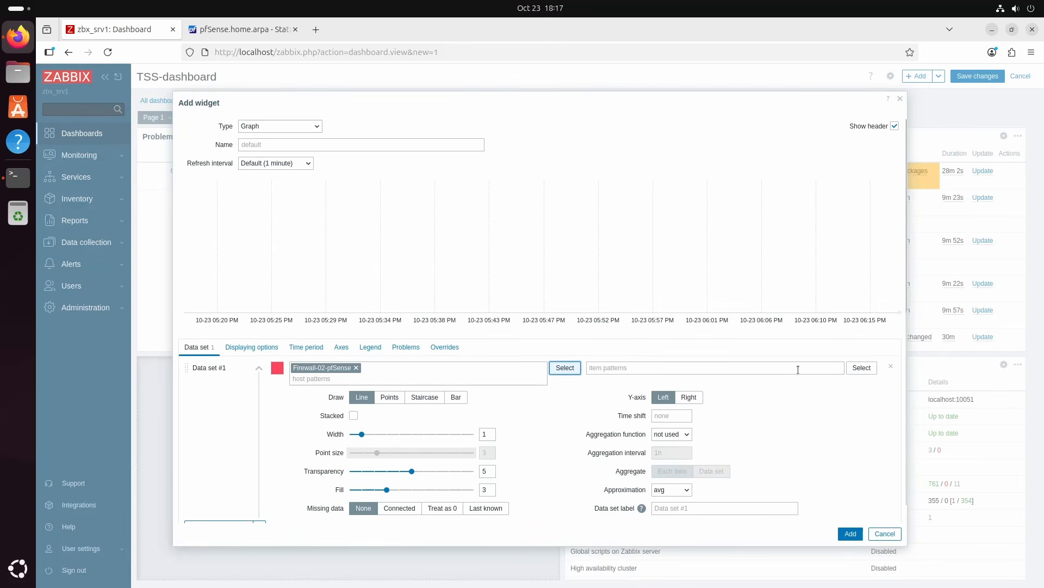
Add the Interface em0 incoming and outgoing network traffic items to the graph's data set
click(854, 373)
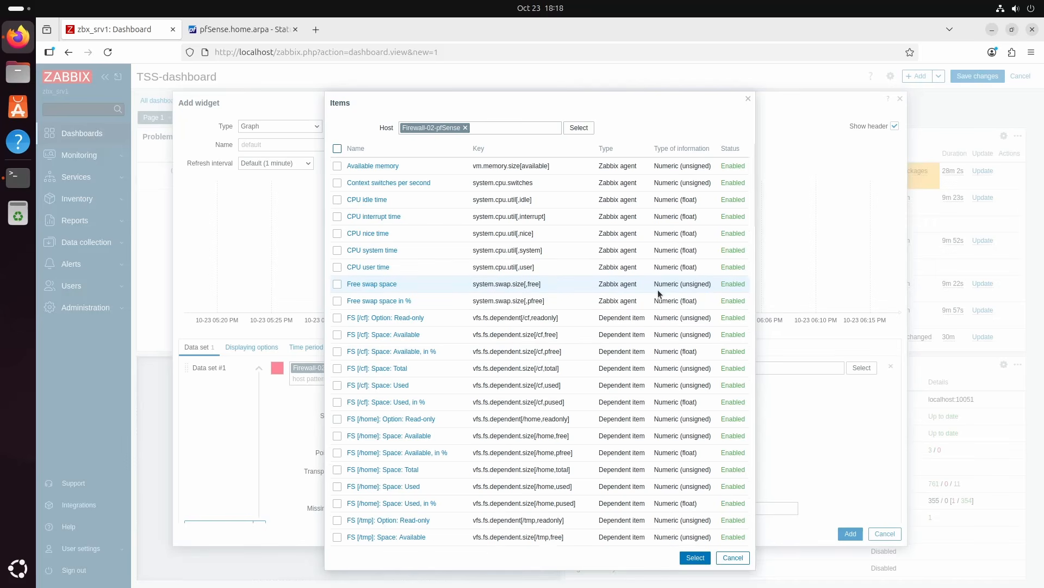
scroll(658, 290, down, 9)
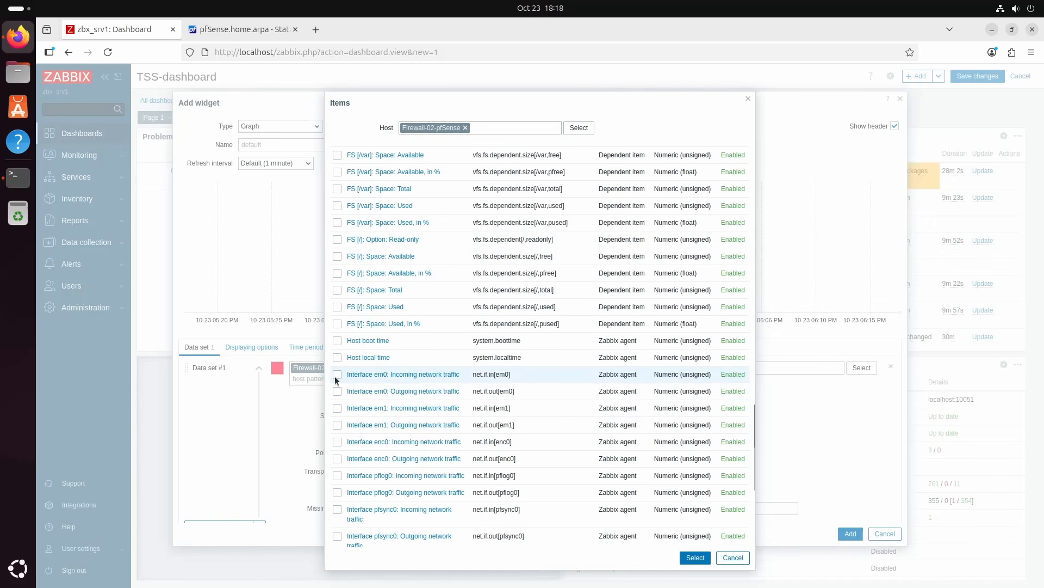
click(337, 374)
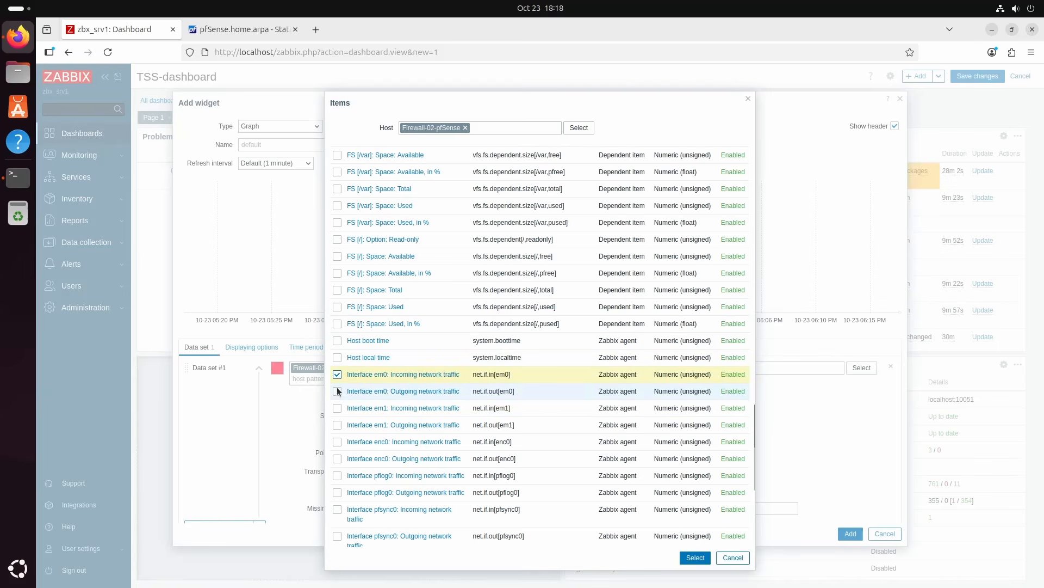
click(337, 391)
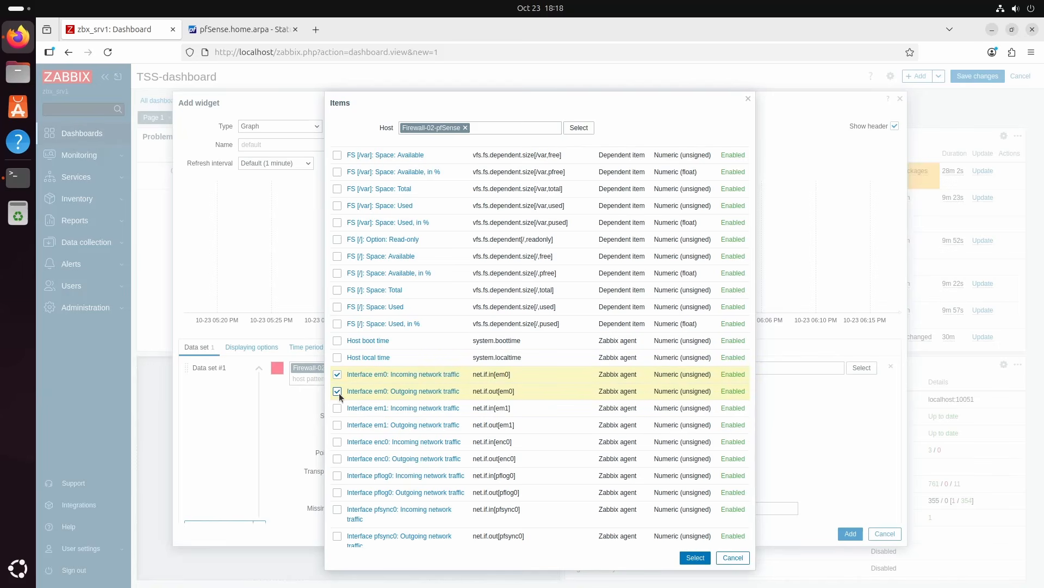
click(698, 558)
Give the data set a dark blue color and a line width of 5, and add the widget to the dashboard
click(277, 369)
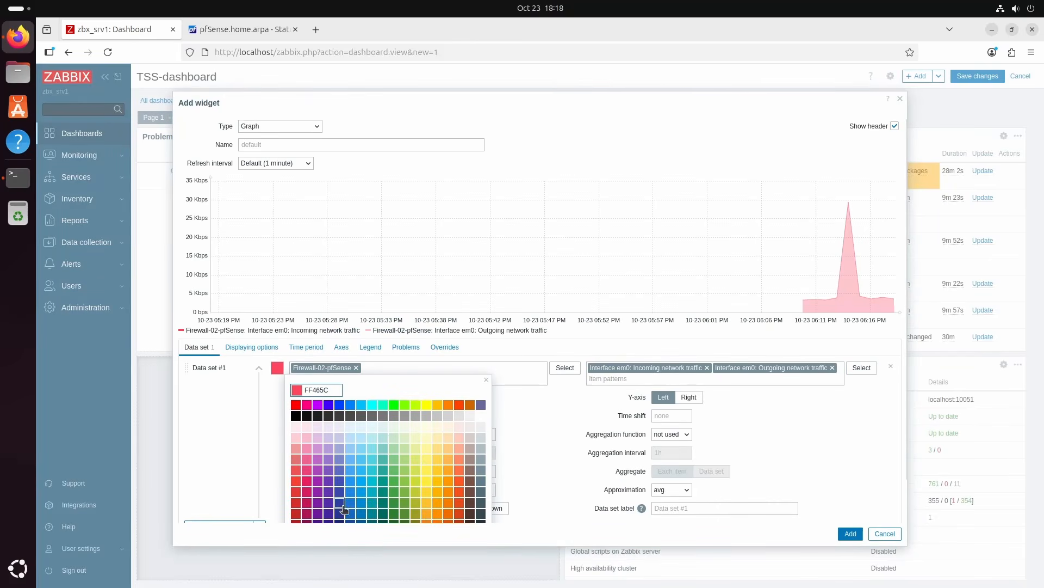
click(354, 524)
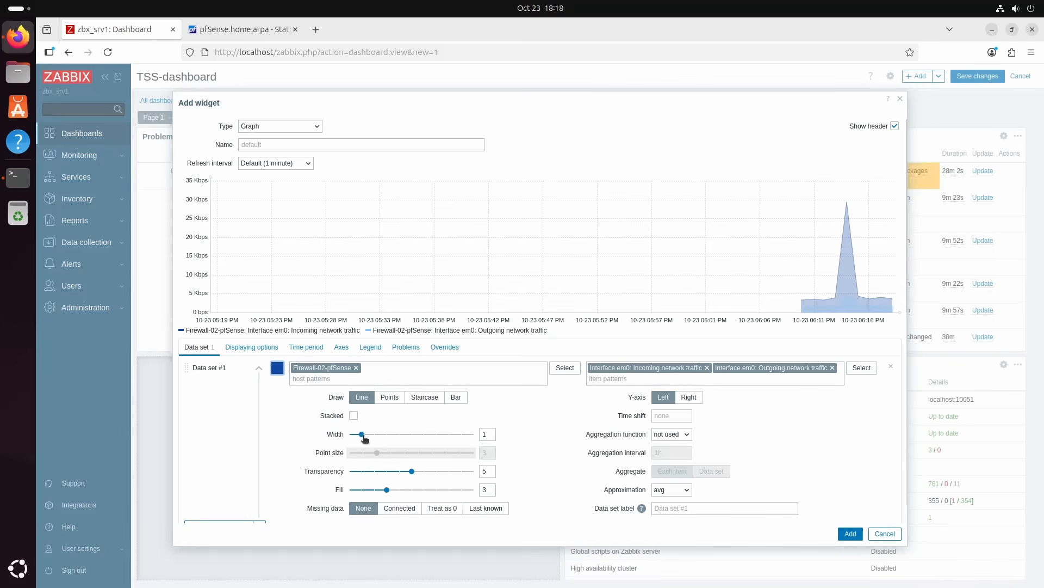
drag(362, 434, 409, 435)
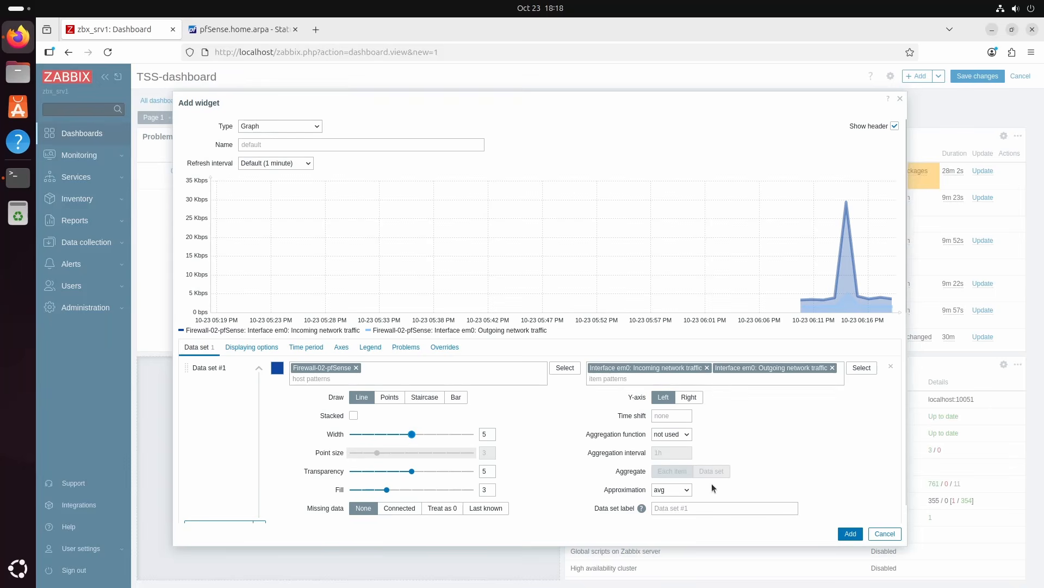
click(850, 533)
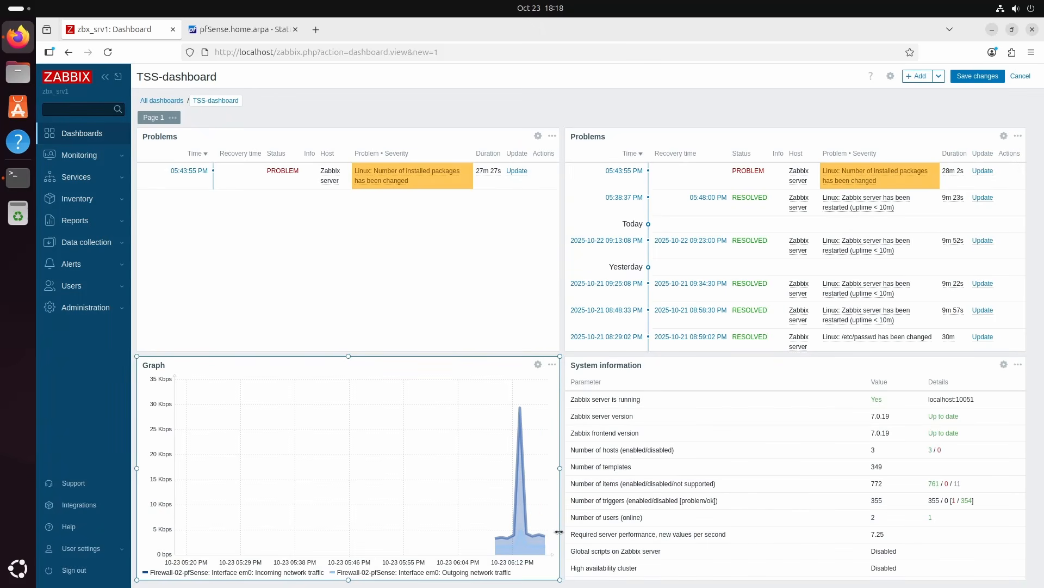
Open the Graph widget for editing and remove both Interface em0 traffic items from its data set
click(496, 8)
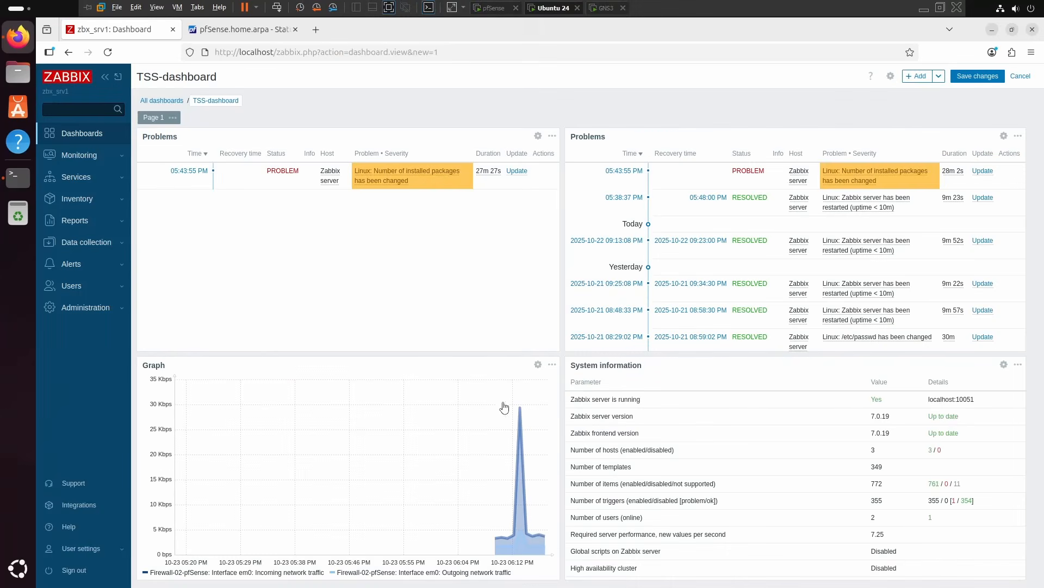
click(456, 393)
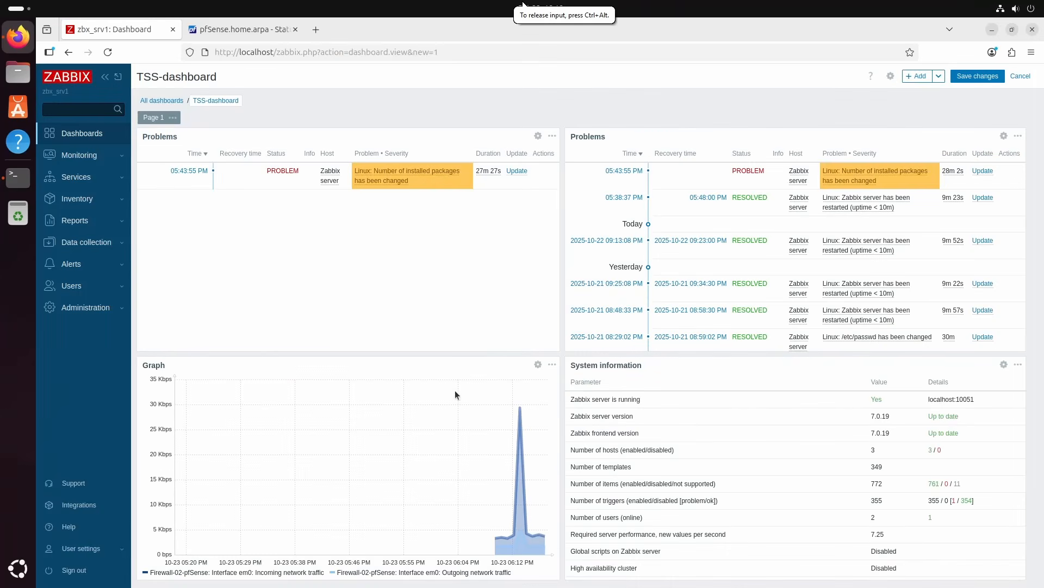
click(537, 365)
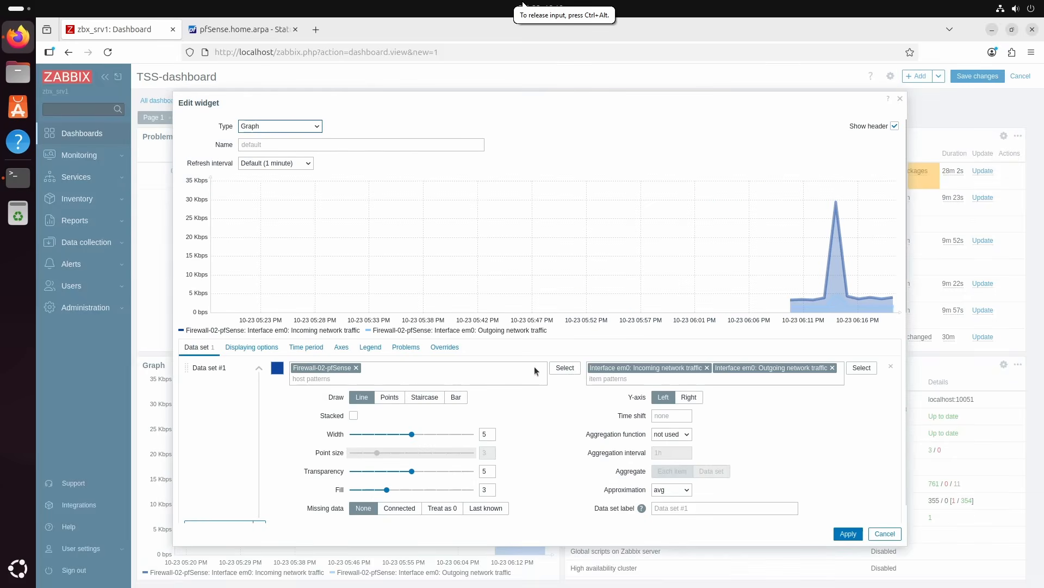
click(707, 368)
click(707, 368)
Add the Interface em1 incoming and outgoing network traffic items to the graph, apply the edit, and save the dashboard
click(860, 372)
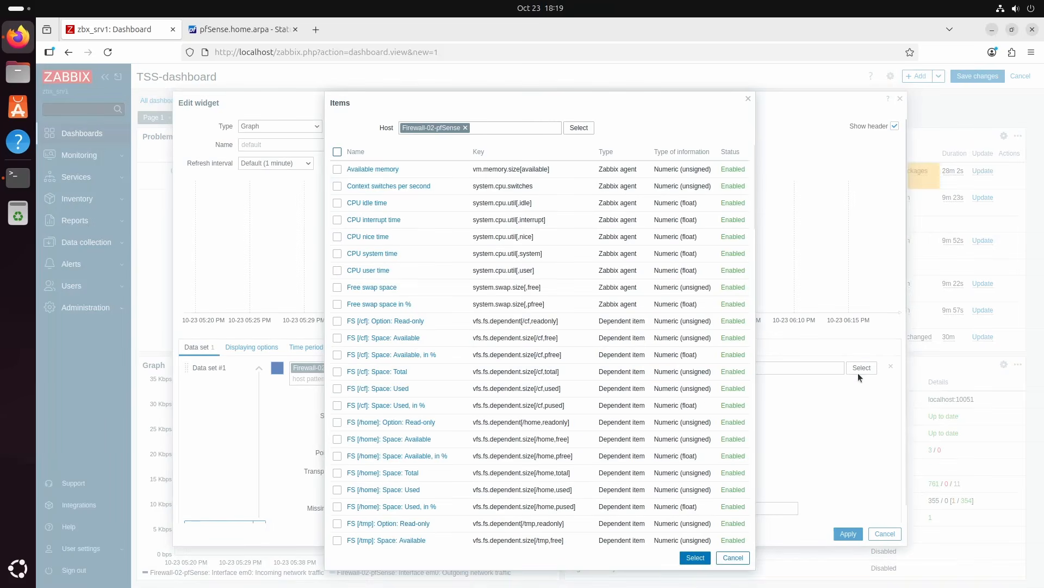
drag(755, 171, 751, 451)
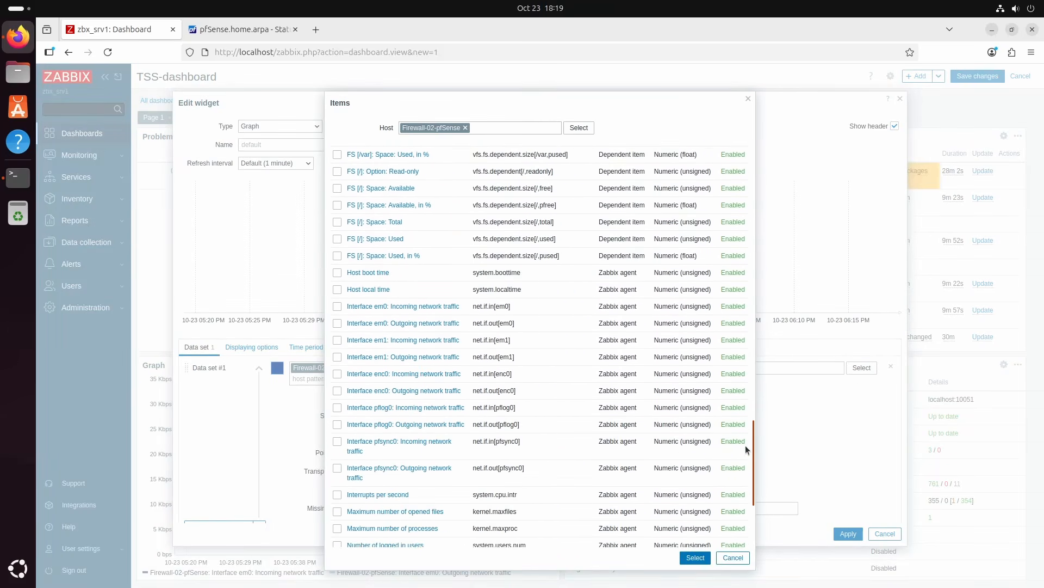
click(337, 356)
click(338, 339)
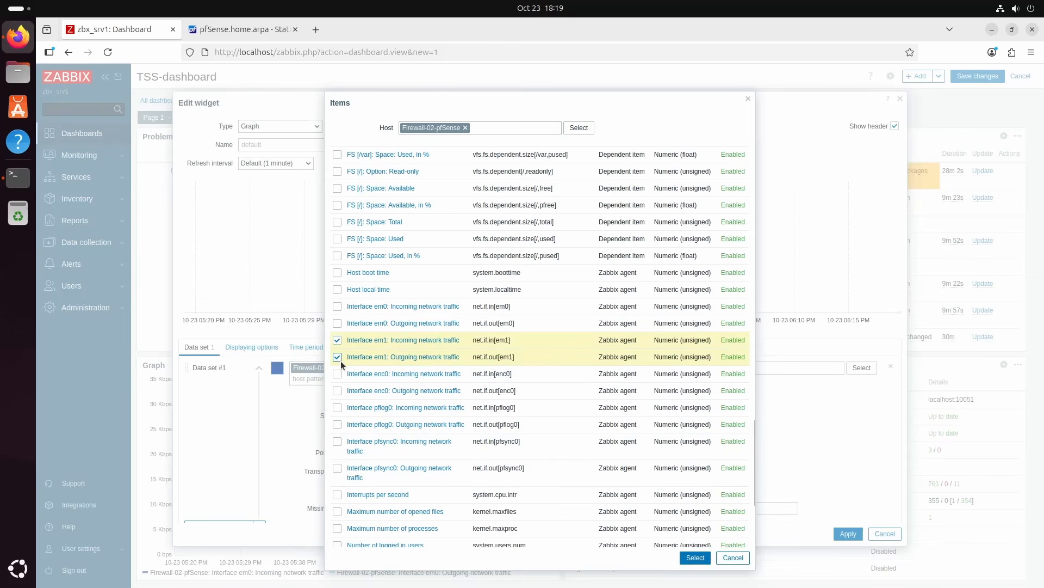
click(695, 557)
click(842, 536)
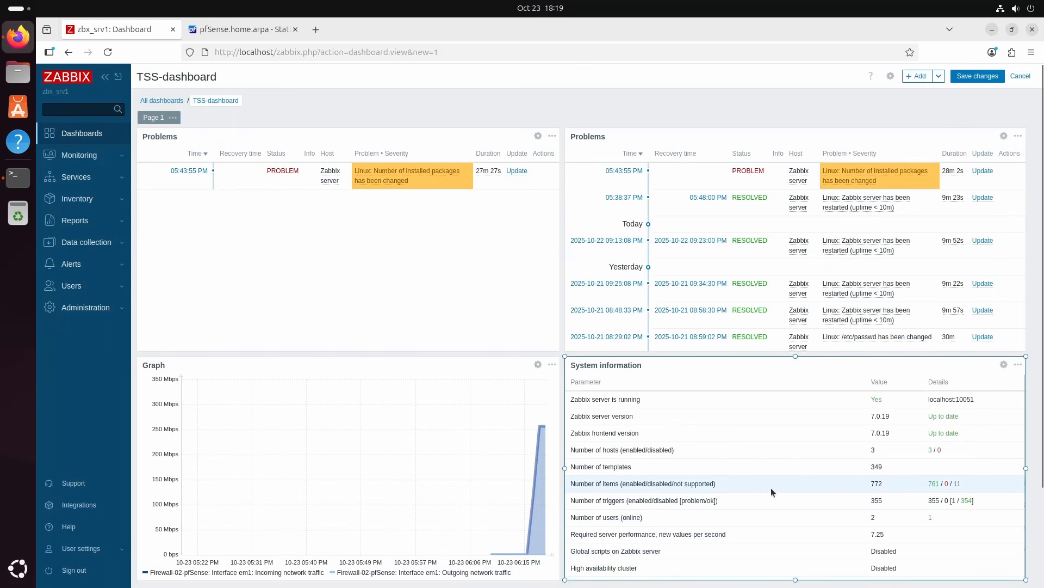
mouse_move(546, 445)
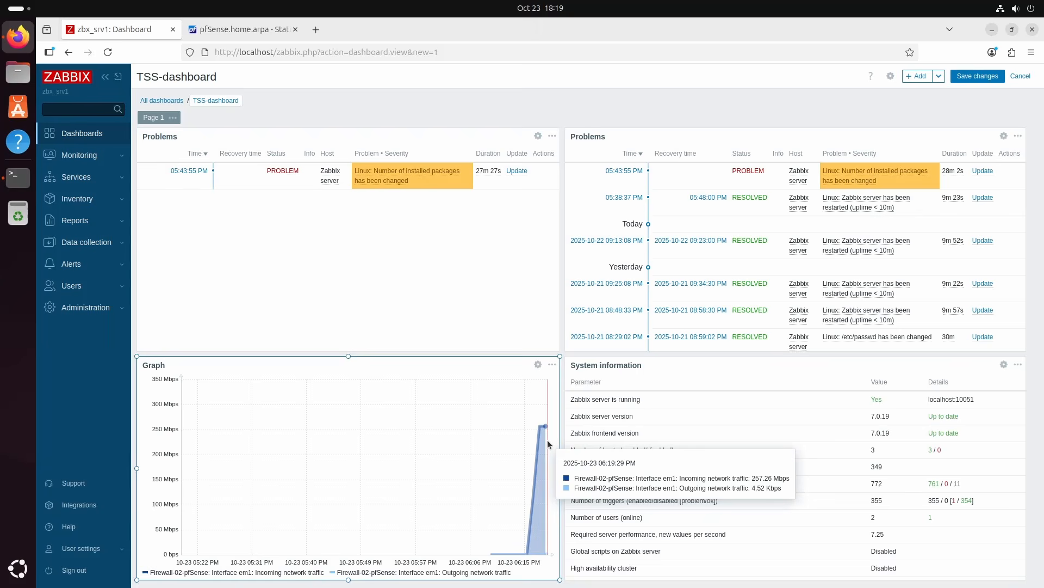
click(974, 81)
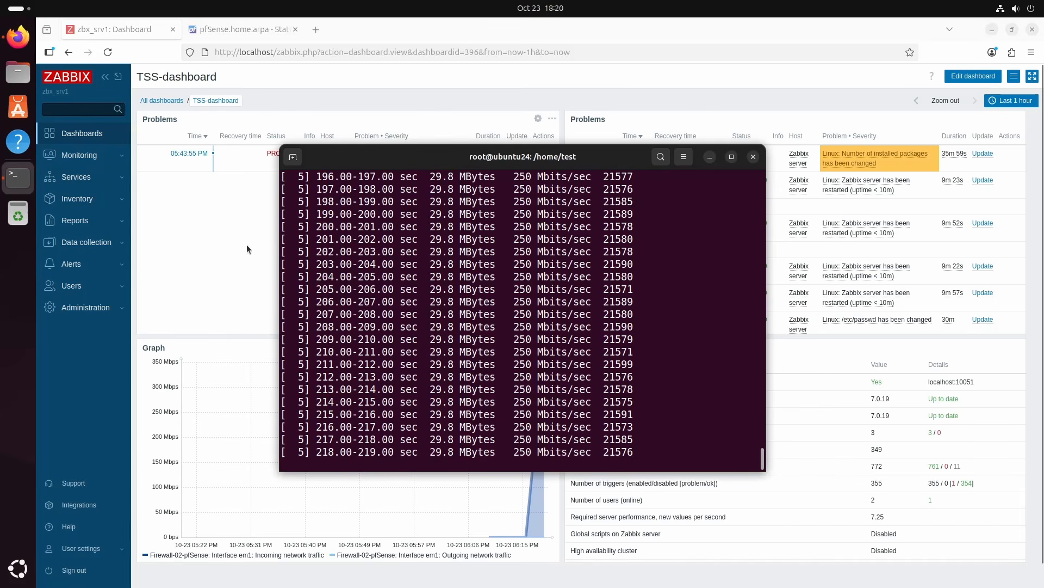
Stop the running iperf3 test in the terminal and rerun it with the bandwidth changed to 110M
key(ctrl+c)
key(Up)
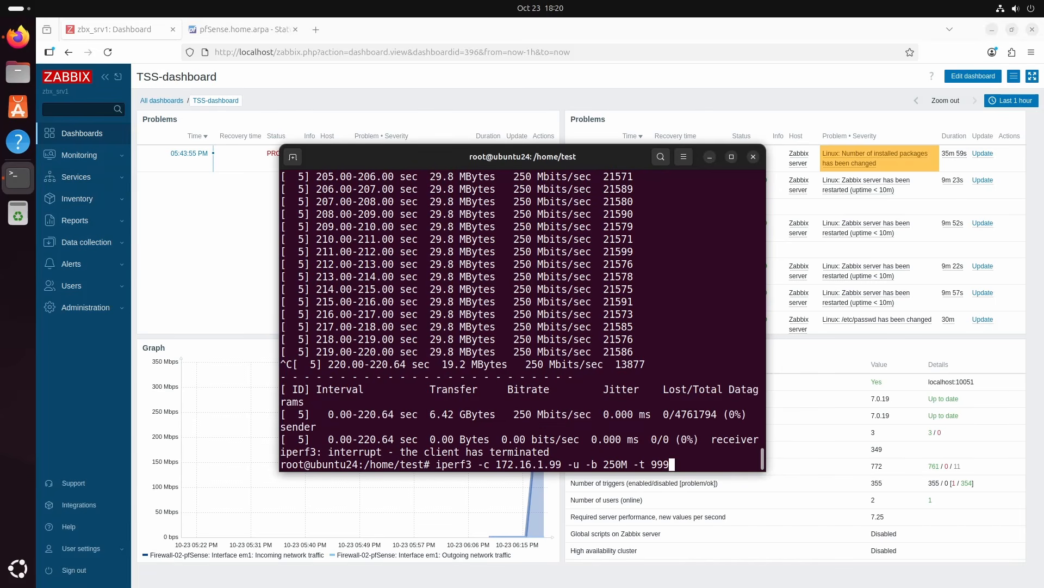
key(Left)
key(Left)
key(Left)
key(Left)
key(Left)
key(Left)
key(Left)
key(Left)
key(Left)
key(BackSpace)
key(BackSpace)
text(11)
key(Return)
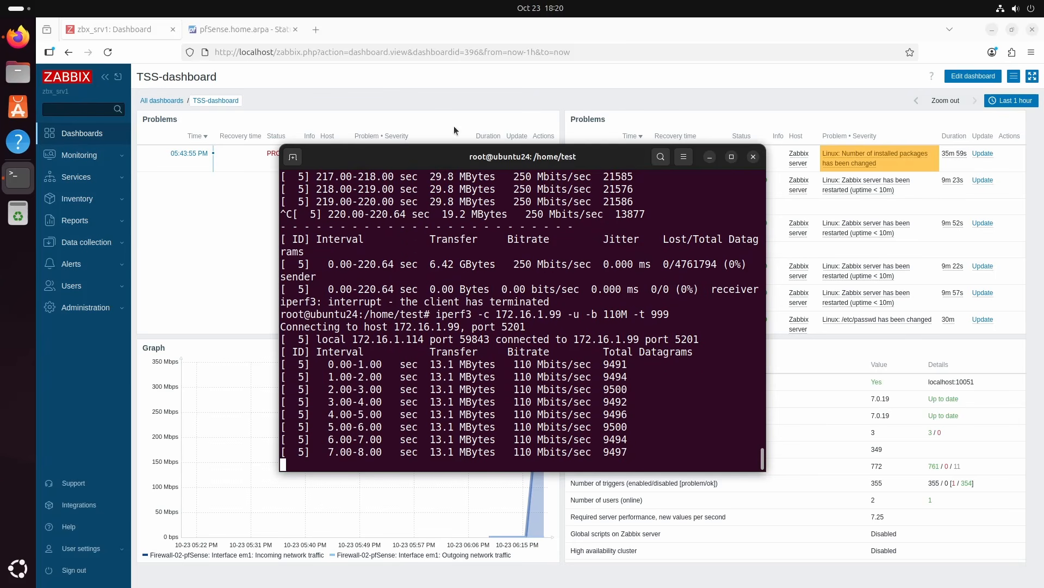
Return to the Zabbix TSS-dashboard and set its time period to Last 15 minutes
click(539, 35)
click(1016, 101)
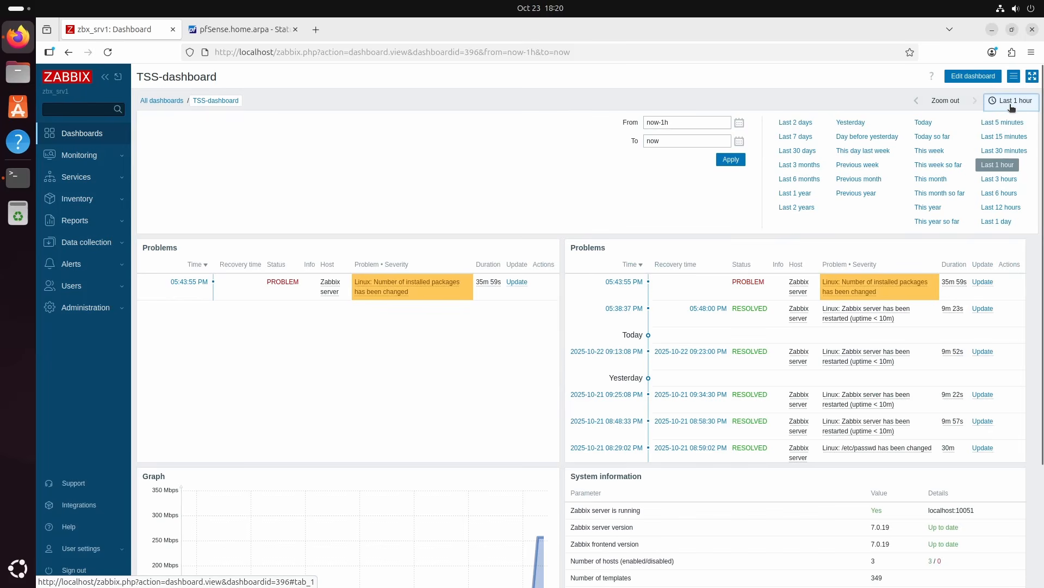
click(1004, 137)
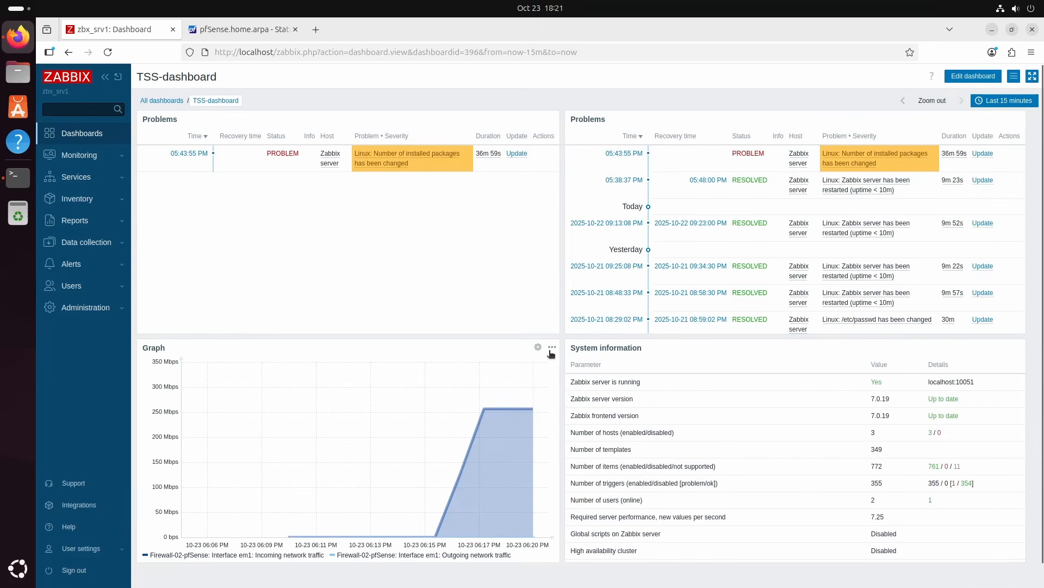
Set the Graph widget's refresh interval to 30 seconds and inspect its most recent data point
click(551, 348)
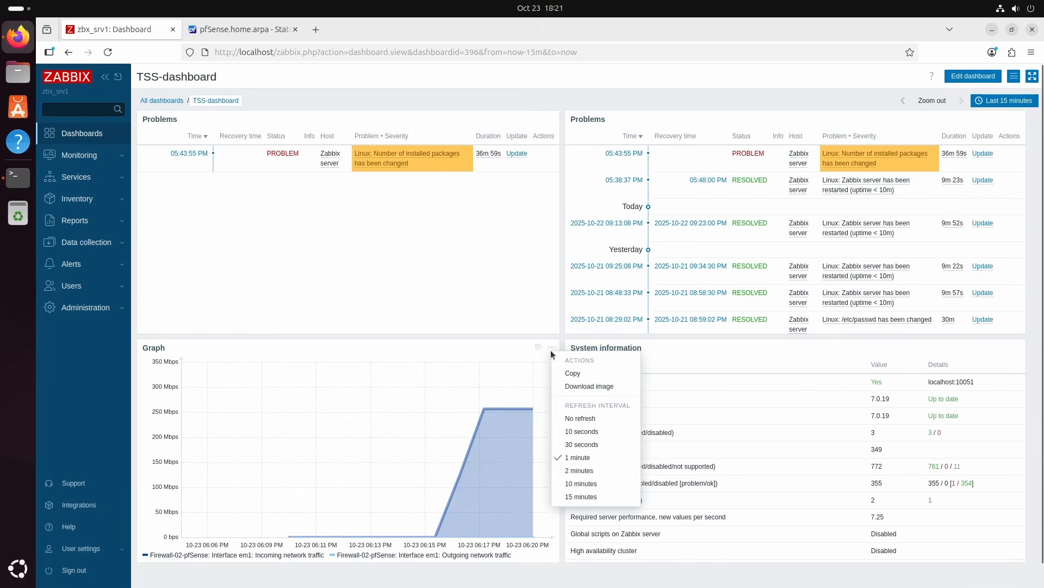
click(583, 444)
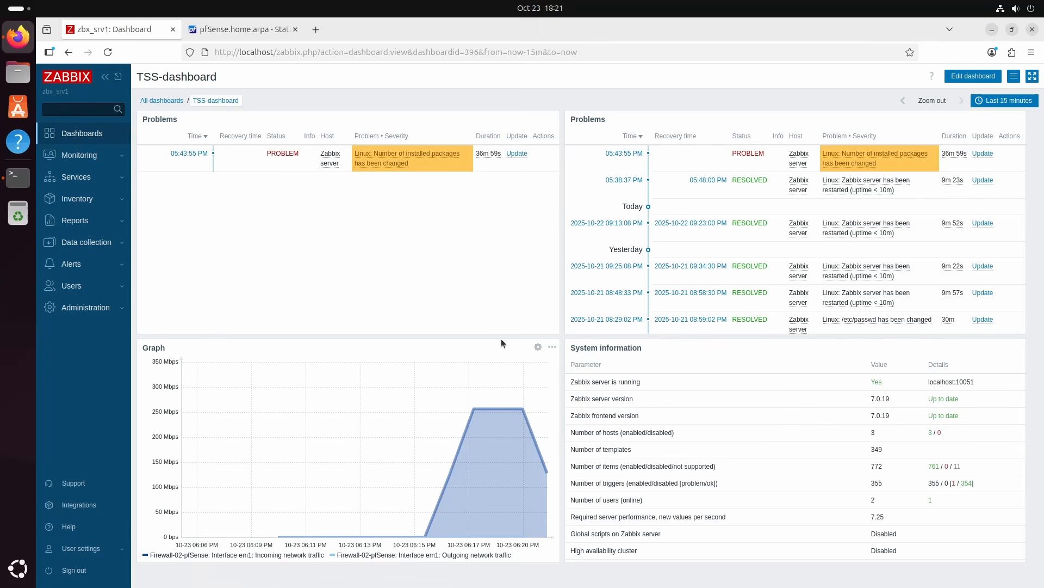
mouse_move(553, 417)
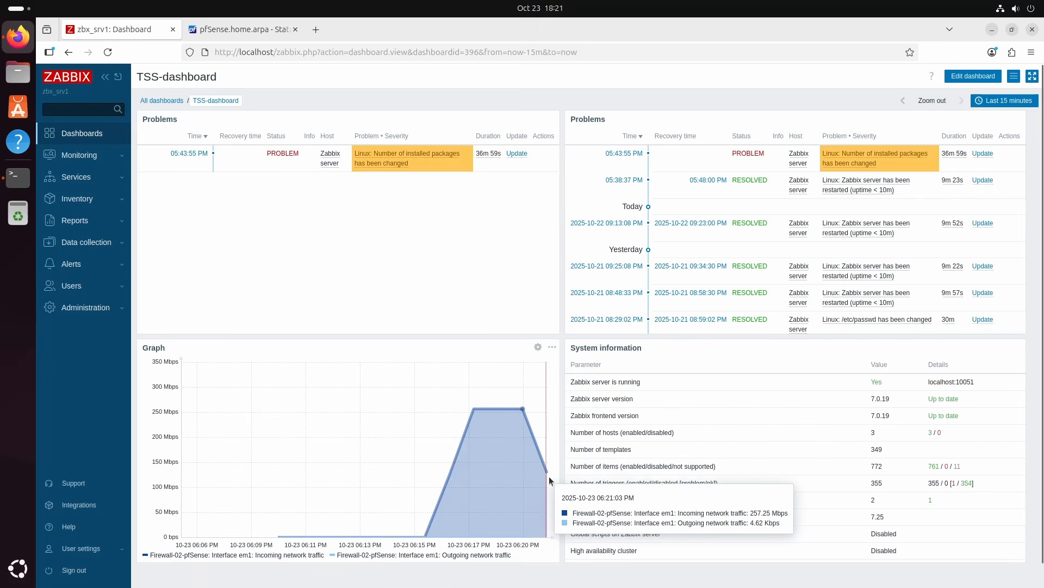